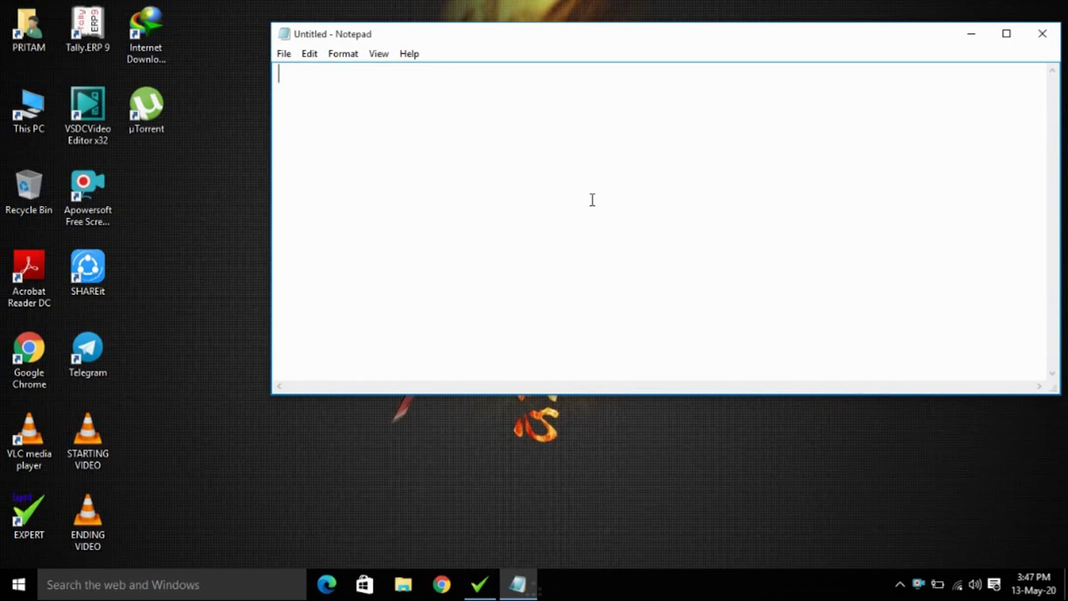
Write the greeting lines "hi guys....." and "welcome back to my channel...." in the note, separated by a blank line.
text(hi guys...)
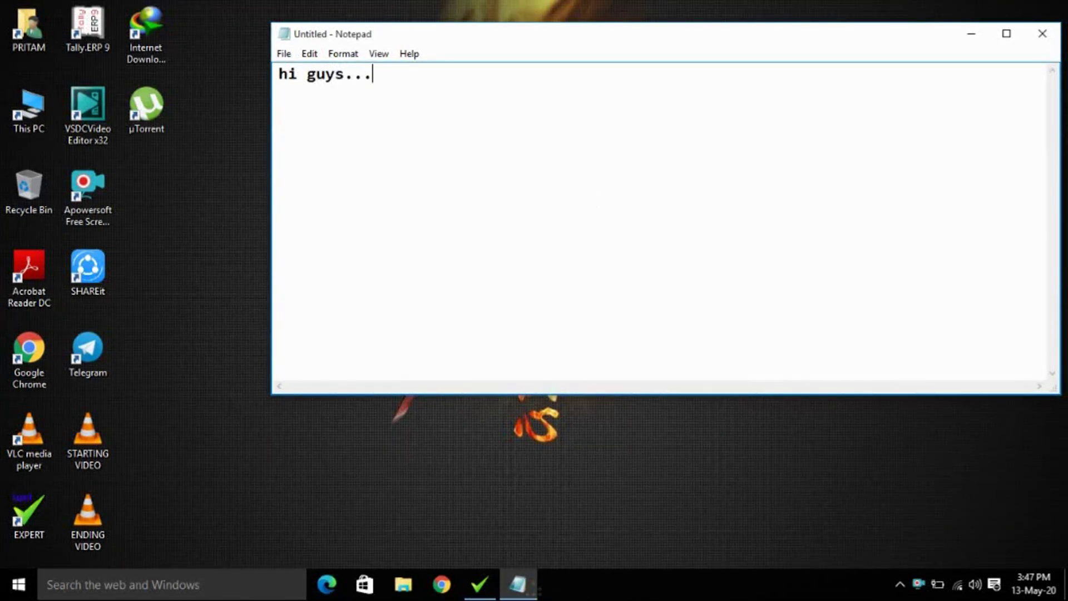
text(..)
key(Return)
text(welcome back to my channe)
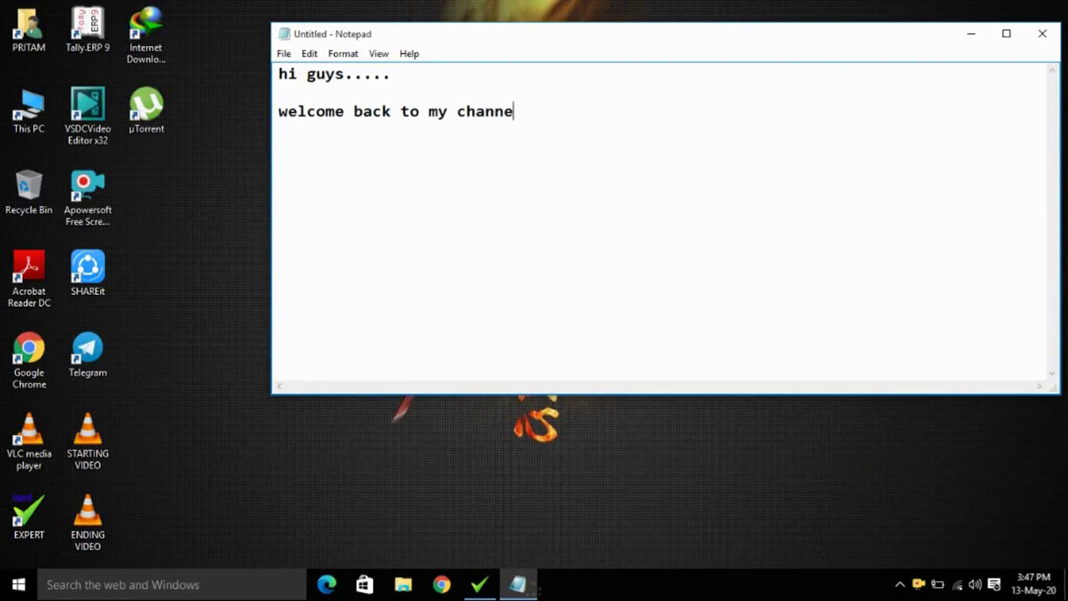
text(l....)
Add the sentence "today we will learn how to enable item-wise discount or item-level discount for purchase & sales voucher in Expert - Accounting Software...".
key(Return)
key(Return)
text(todau)
key(BackSpace)
text(y we will learn ho)
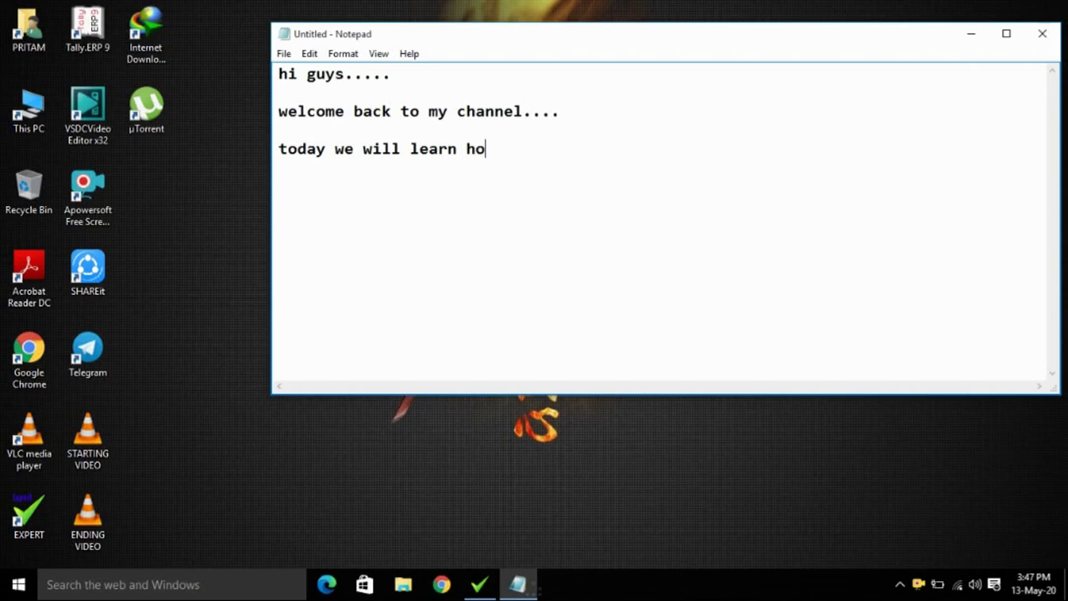
text(w to enabl)
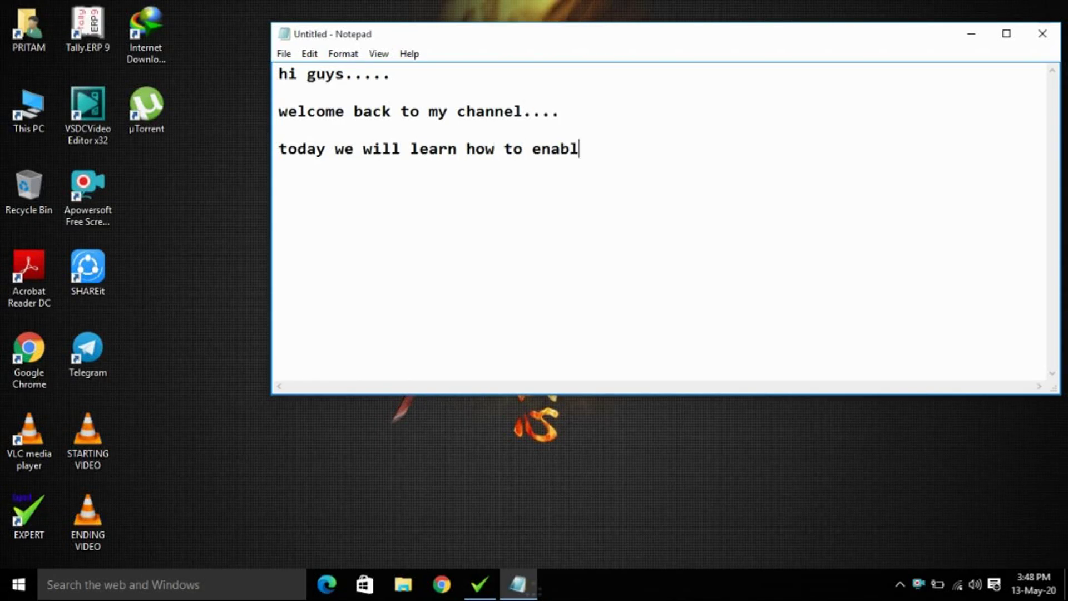
text(e item-wise discount)
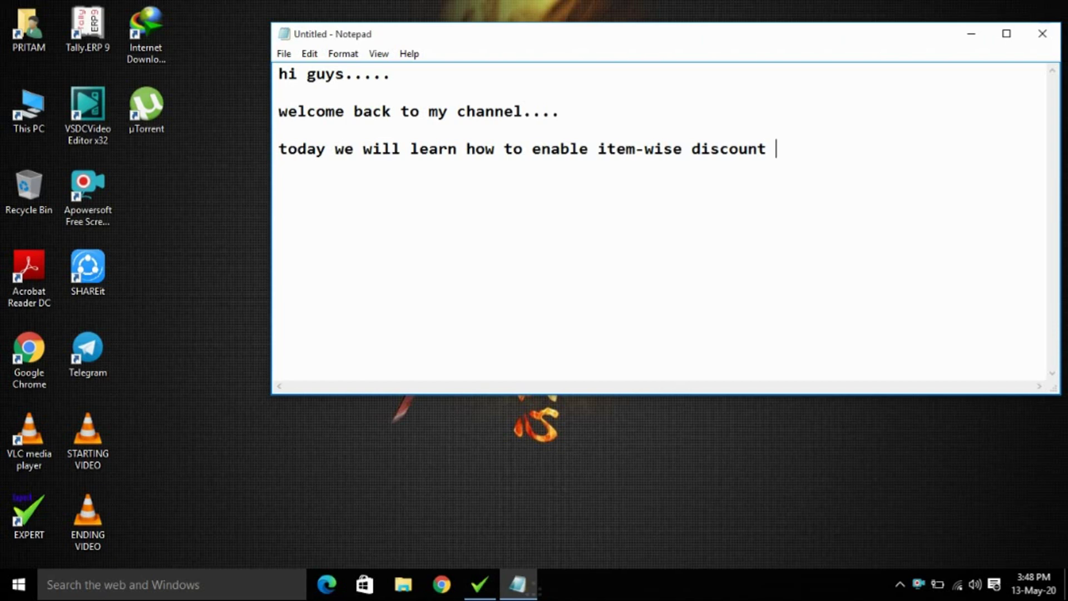
text( or item-level discount)
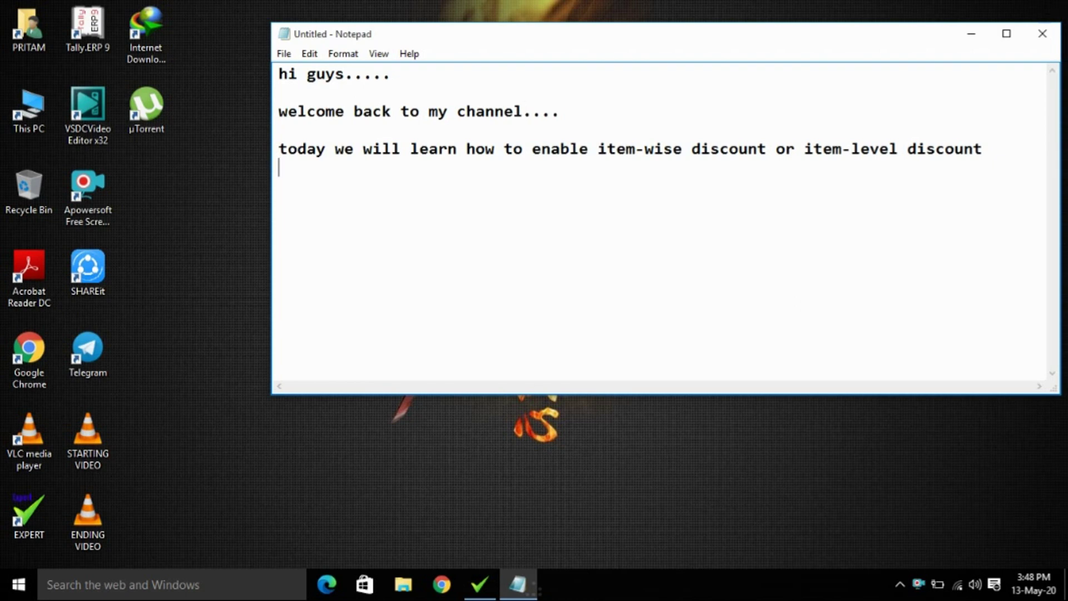
key(Return)
text(for purchase & sales vo)
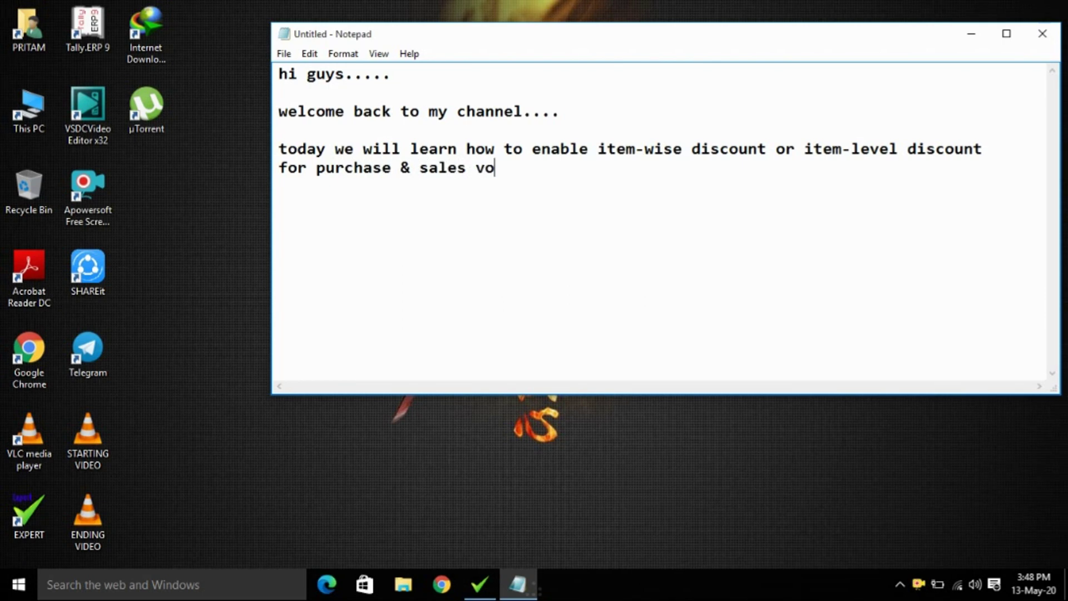
text(ucher in Expert )
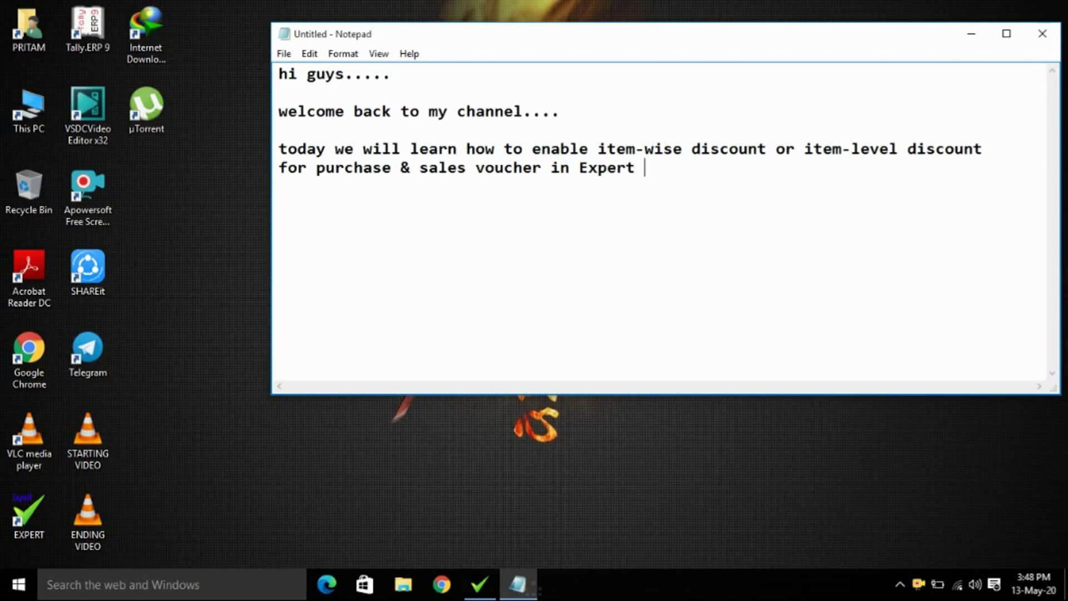
text(- Accounting )
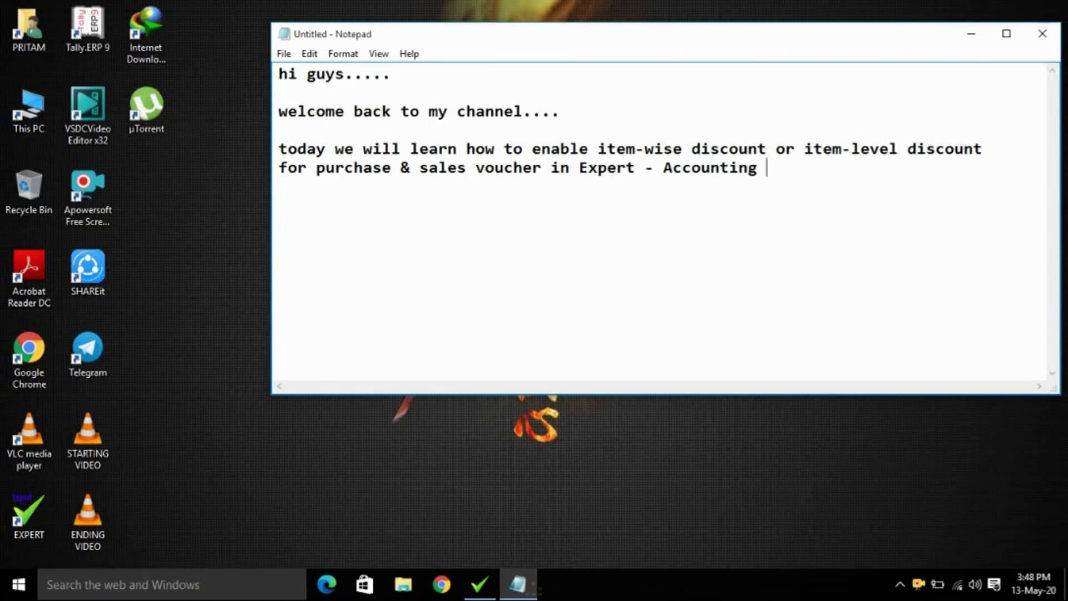
text(Software)
text(...  )
Add the closing line "please watch the full video & don't forget to like, share & subscribe...." as a new paragraph.
text(please )
text(watch t)
text(he full v)
text(ideo)
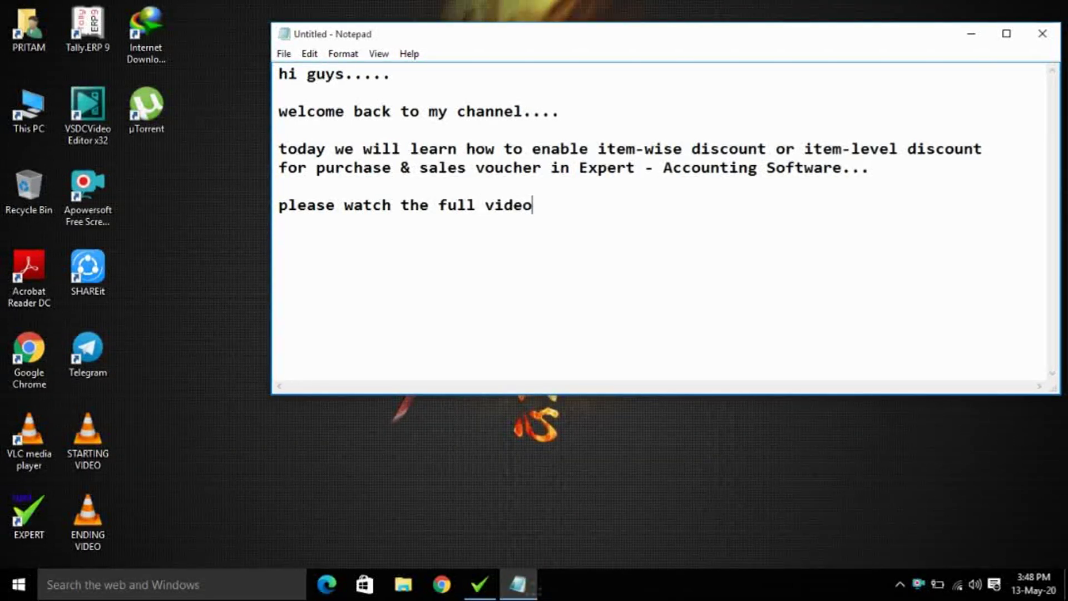
text( & don't forget to like, share & subscribe....)
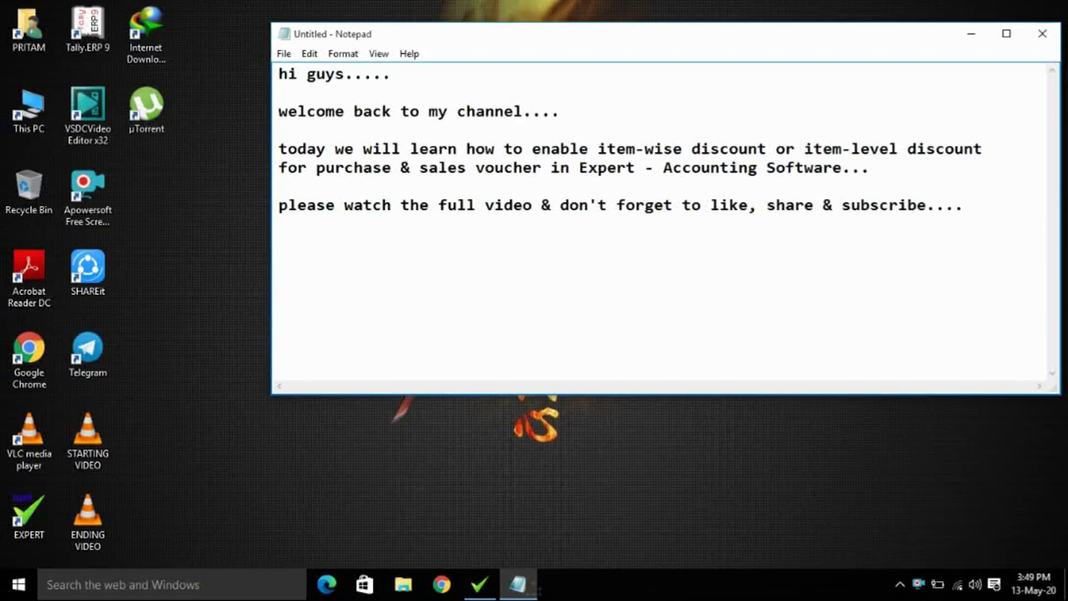
Clear the introduction from view and write the first instruction line "open expert.exe" in the note.
key(ctrl+a)
key(Delete)
text(op)
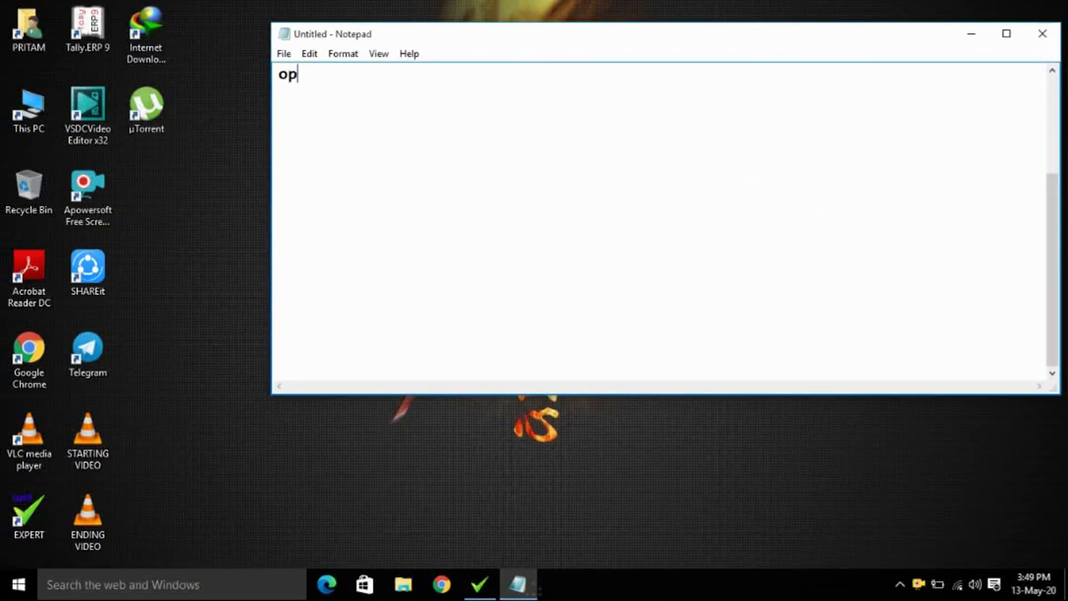
text(en expert.ex)
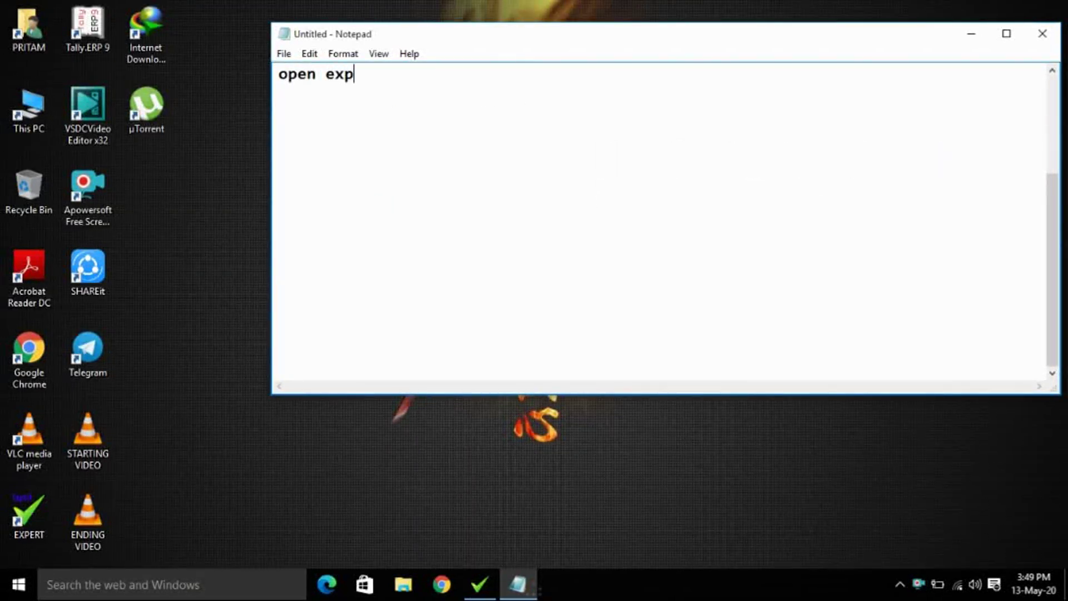
text(e)
key(Return)
key(Return)
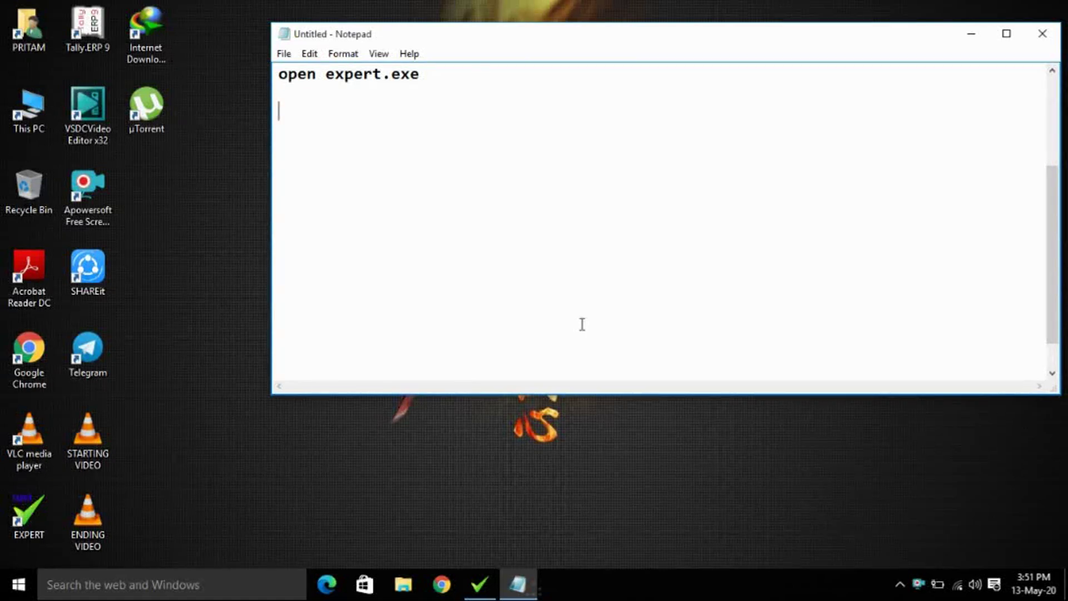
Switch to Expert and bring up the Install options.
click(492, 585)
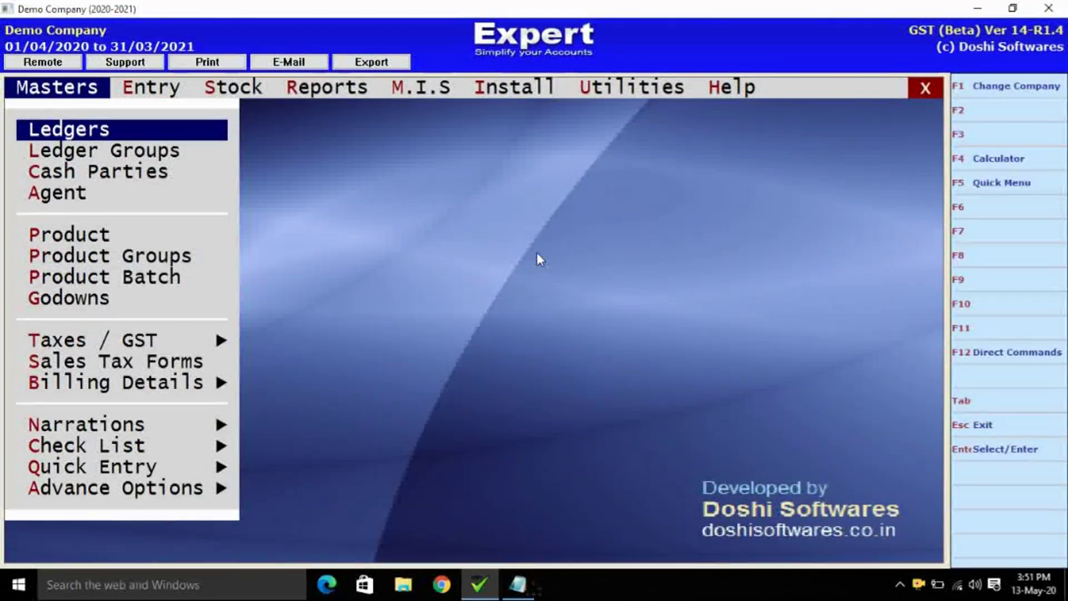
click(538, 89)
Return to Notepad and write the instruction line "select install tab -> special setup -> item-wise discount option".
click(517, 584)
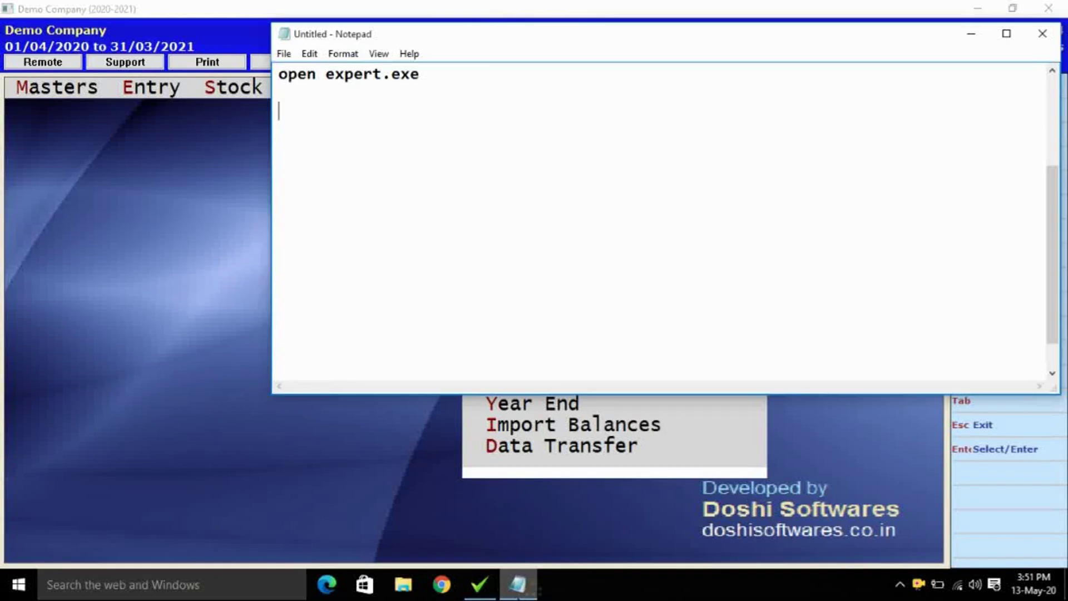
text(select )
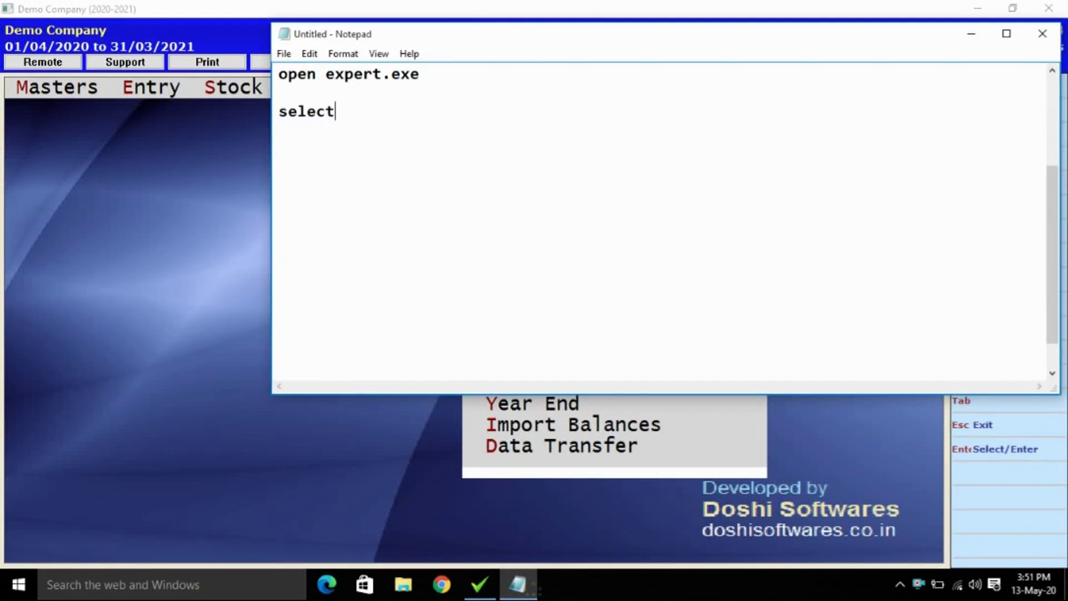
text(instal)
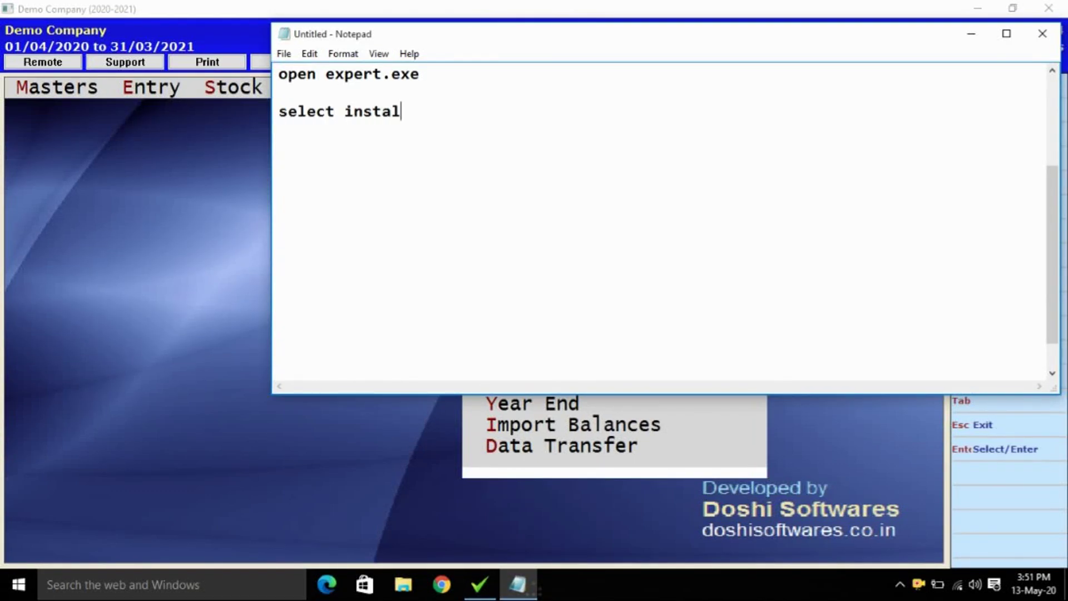
text(l tab -> spec)
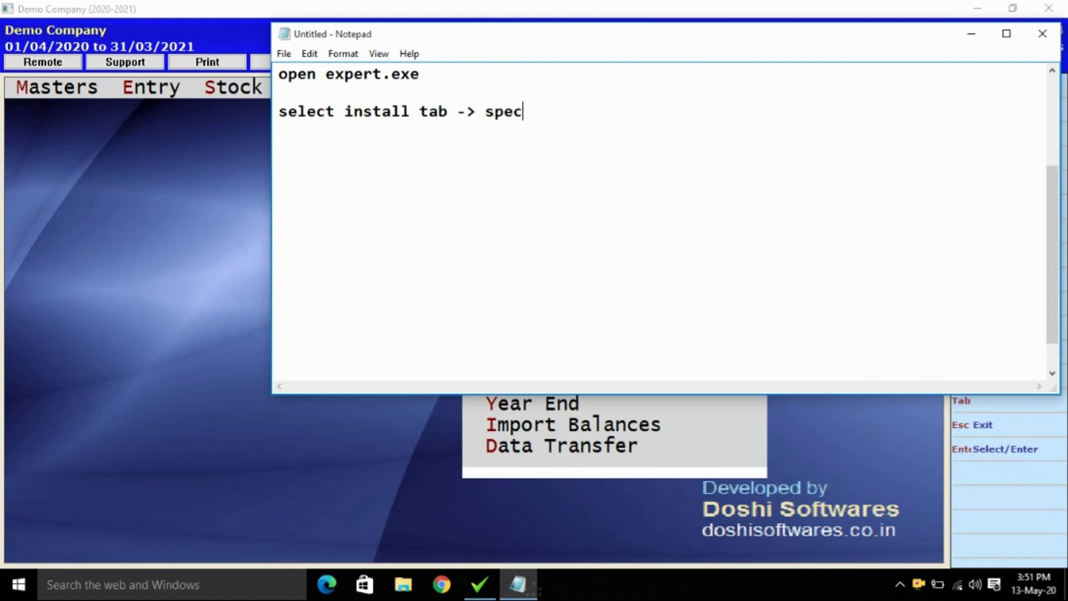
text(ial setup)
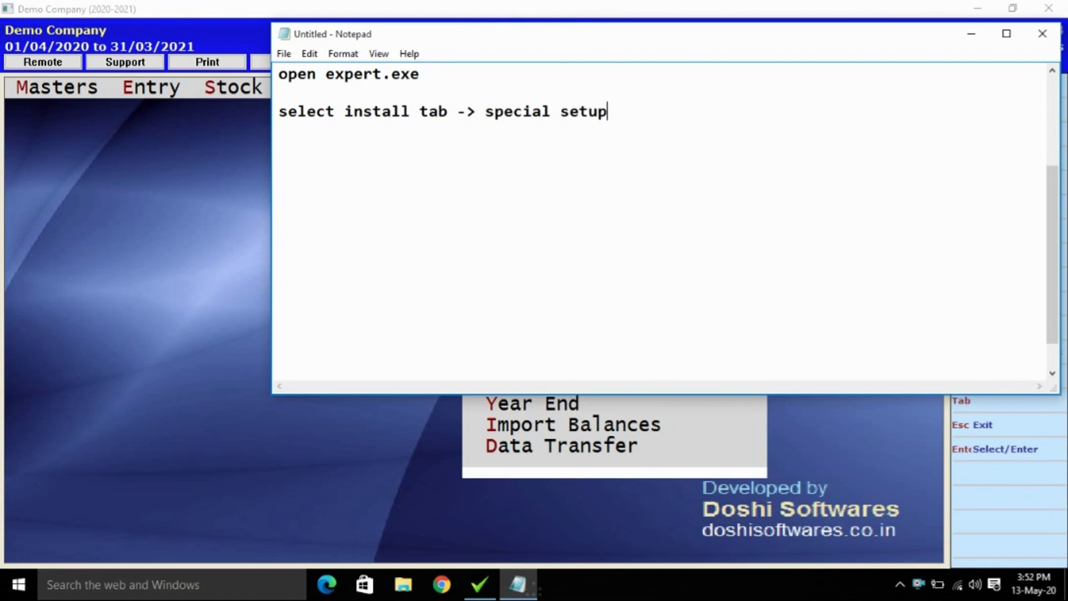
text( -)
text(> item-wise dis)
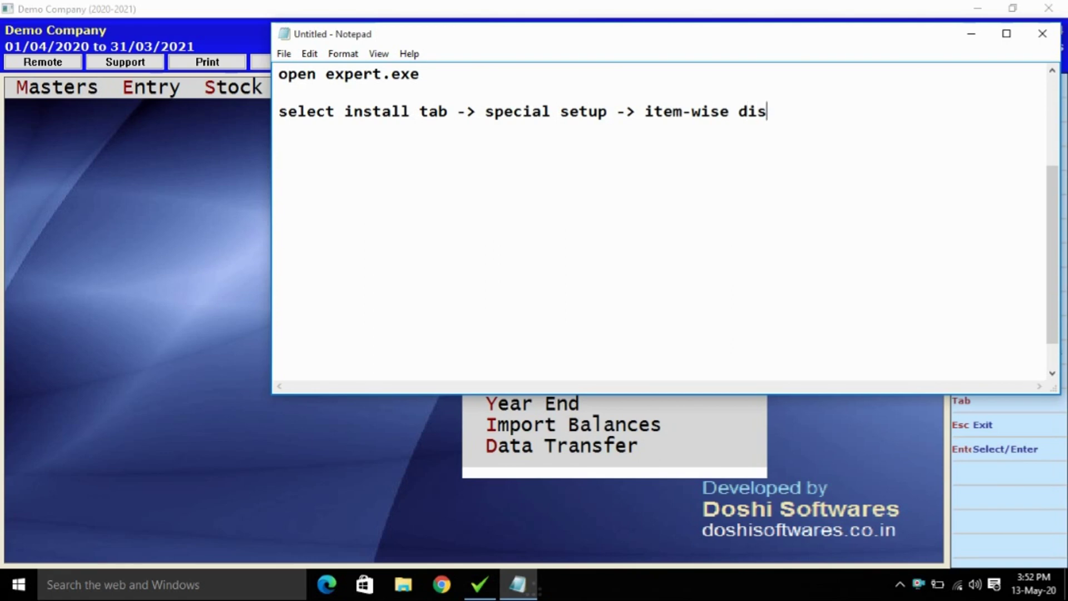
text(count option)
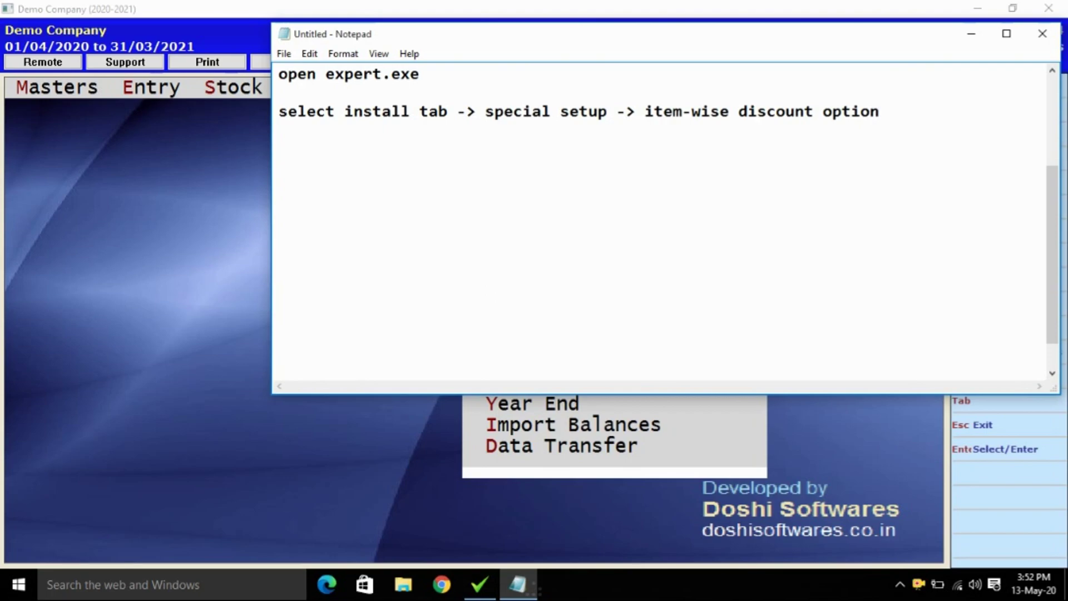
Switch to Expert, open Special Setup and set Itemwise Discount to Y.
key(alt+Tab)
key(Down)
key(Down)
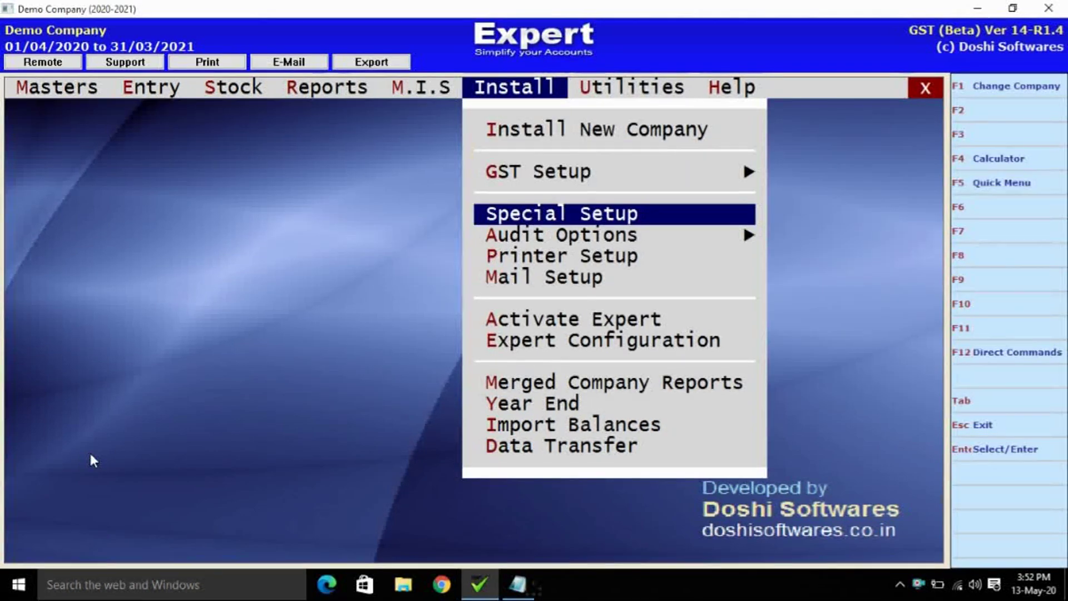
key(Return)
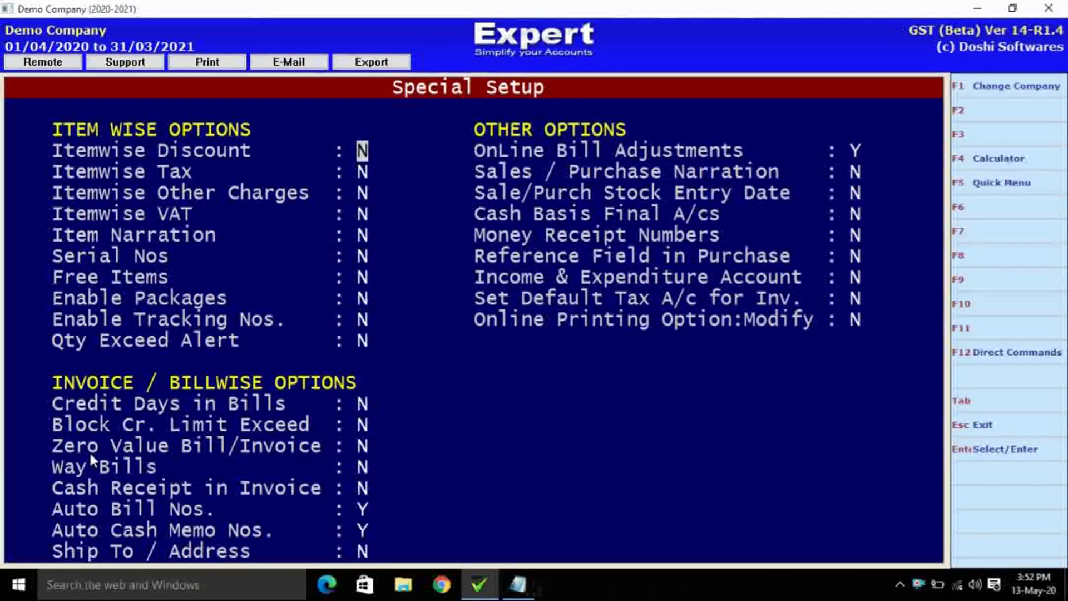
text(y)
Accept all remaining Special Setup options, including the auto bill details, with their existing values and save the setup.
key(Return)
key(Return)
key(Return)
key(Return)
key(Return)
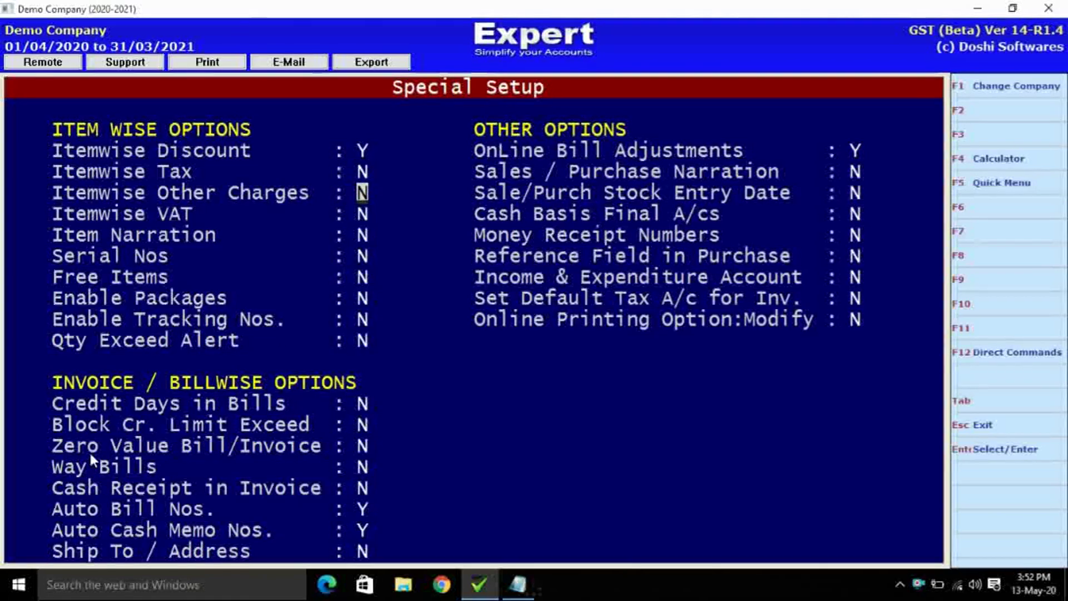
key(Return)
key(Return)
key(Return)
key(Return)
key(Return)
key(Return)
key(Return)
key(Return)
key(Return)
key(Return)
key(Return)
key(Return)
key(Return)
key(Return)
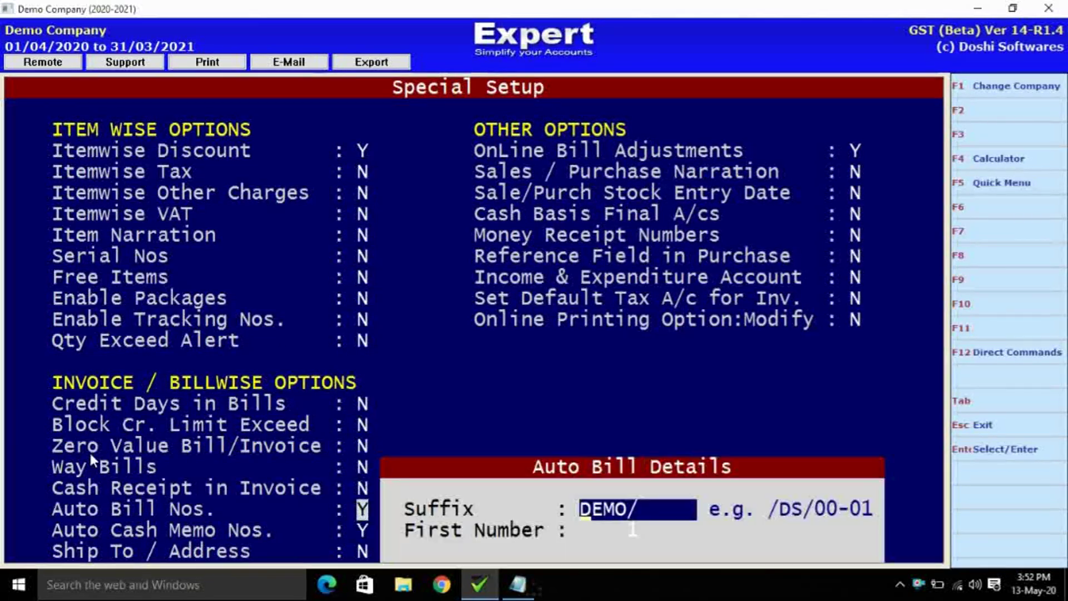
key(Return)
key(Return)
key(Return)
key(Return)
key(Return)
key(Return)
key(Return)
key(Return)
key(Return)
key(Return)
key(Return)
key(Return)
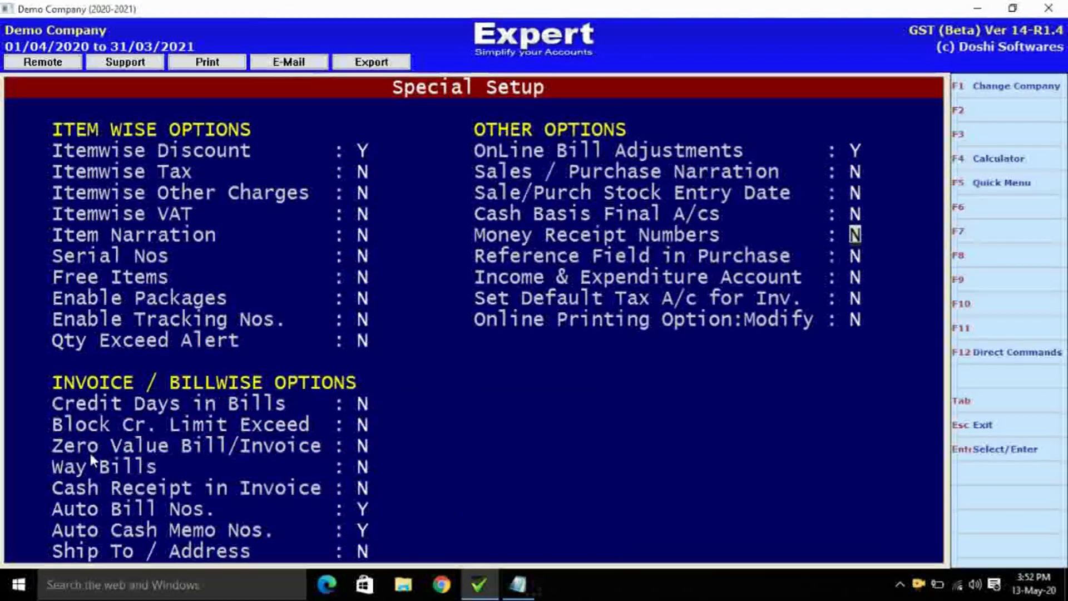
key(Return)
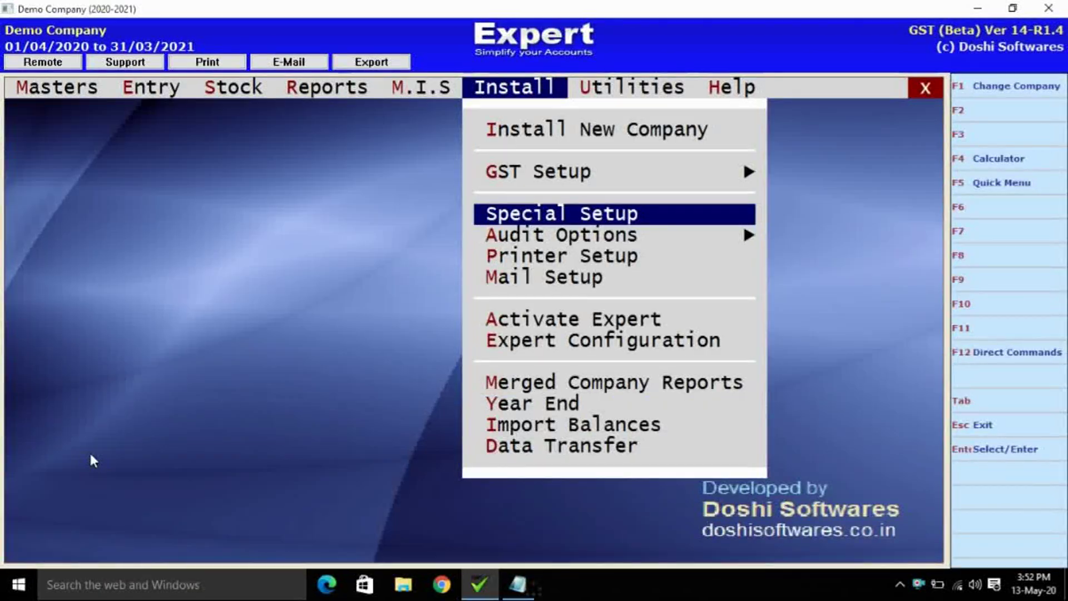
Bring up the Entry options in Expert.
key(Left)
key(Left)
key(Left)
key(Left)
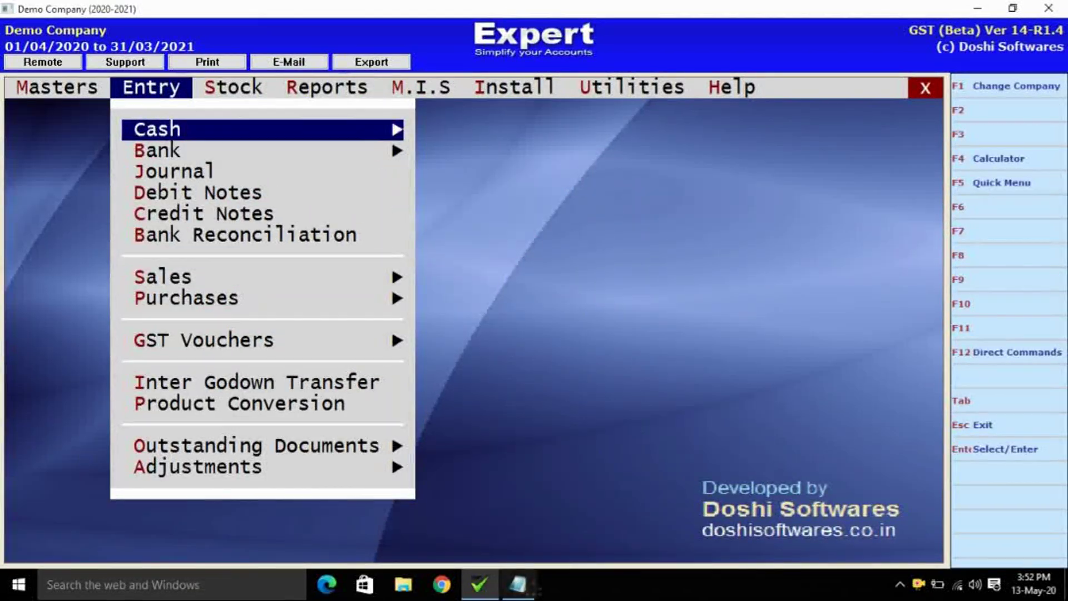
Switch to Notepad and add the line "the option has been enabled." below the setup instruction.
click(528, 582)
key(Return)
key(Return)
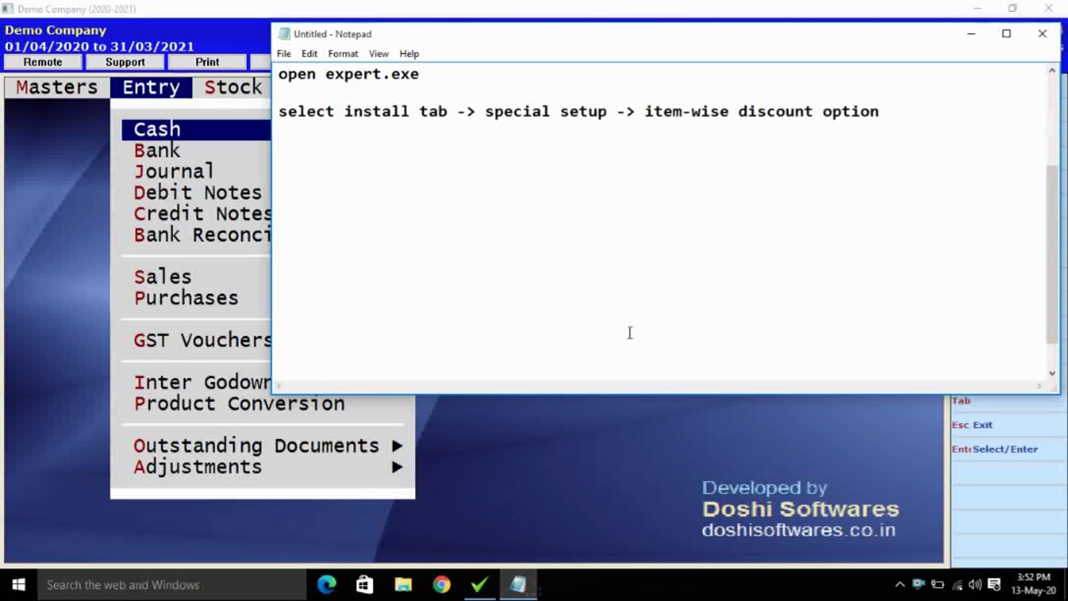
text(the o)
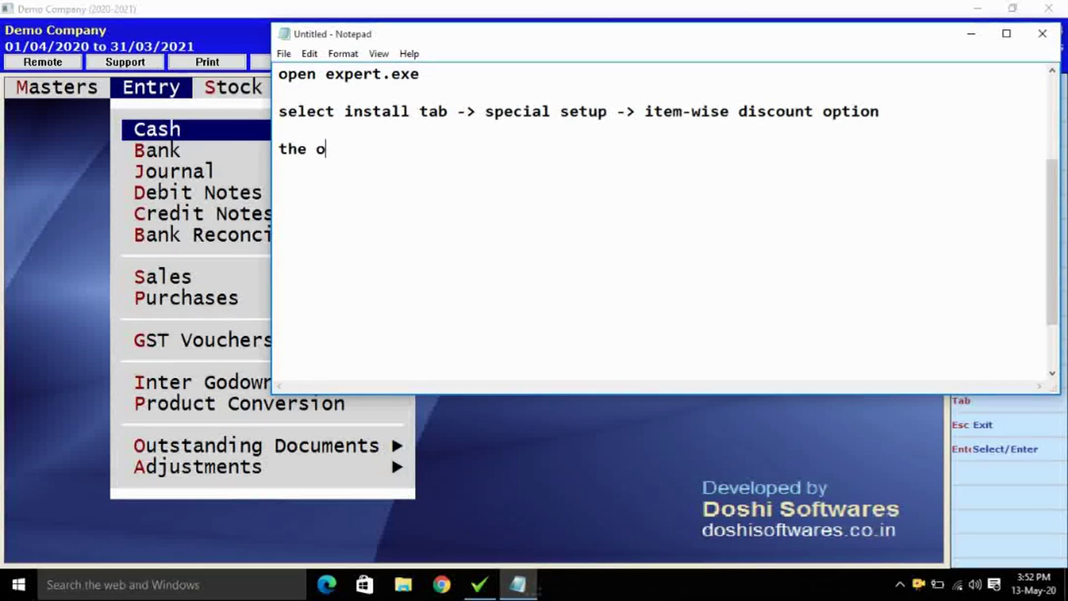
text(ption has )
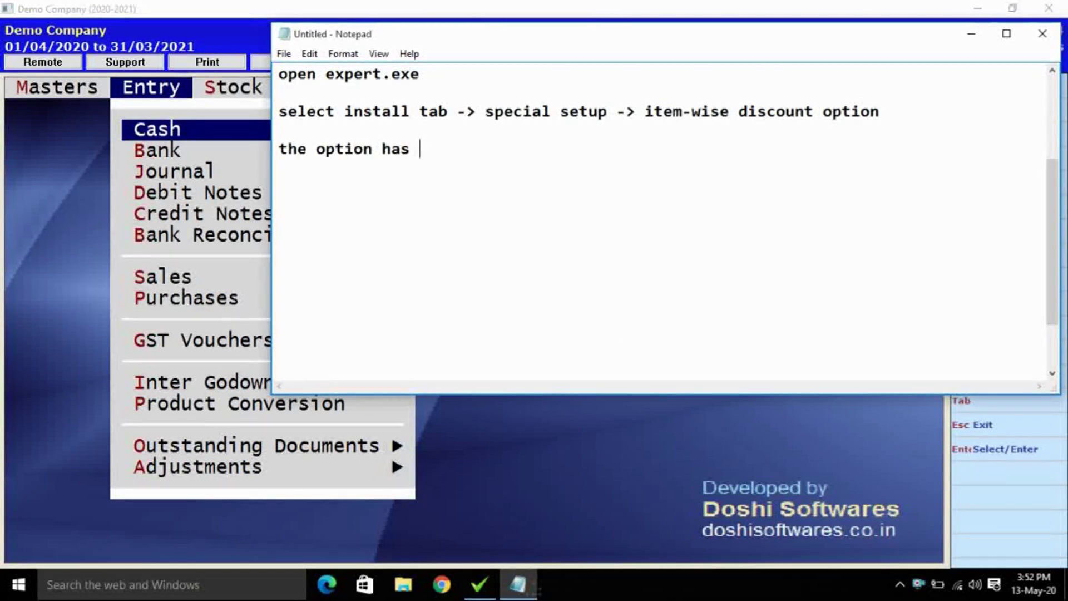
text(been en)
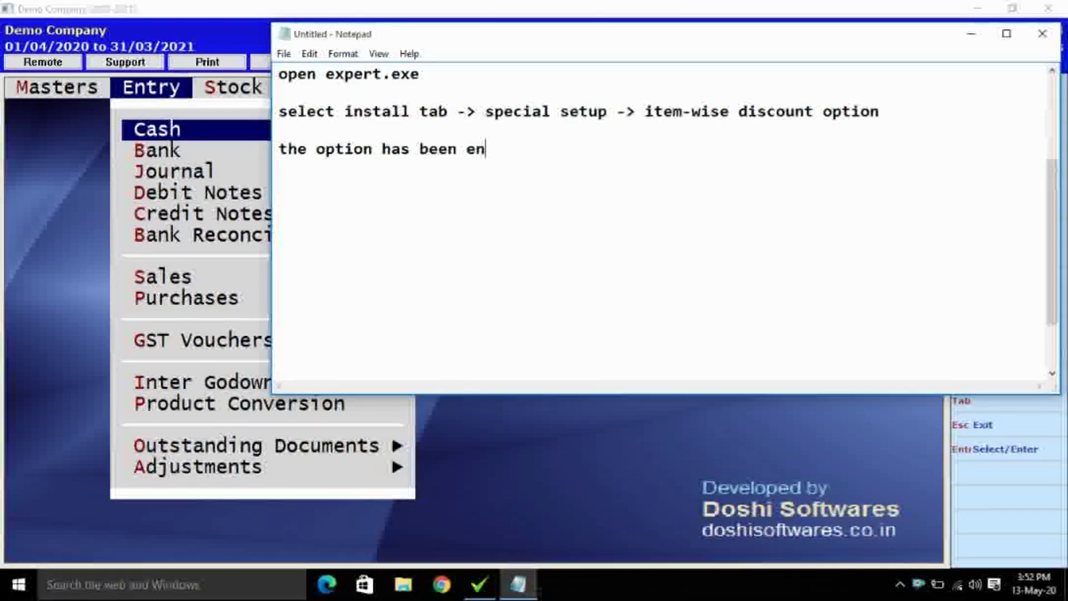
text(abled.)
Add the line "this option is very useful when there is different discount in different products" below the note about the enabled option.
key(Return)
key(Return)
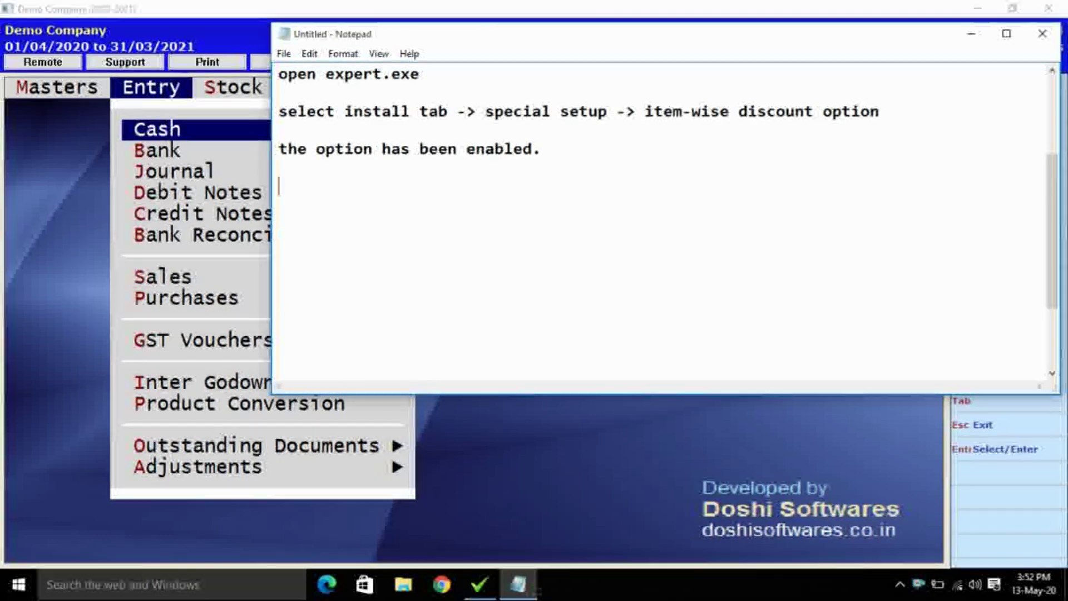
text(this option)
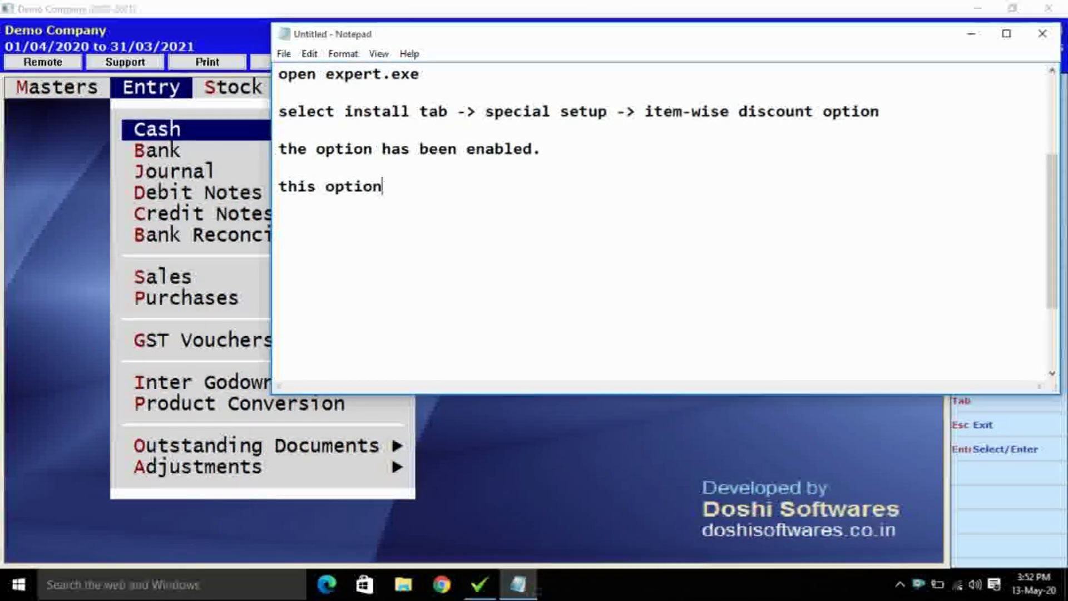
text( is very )
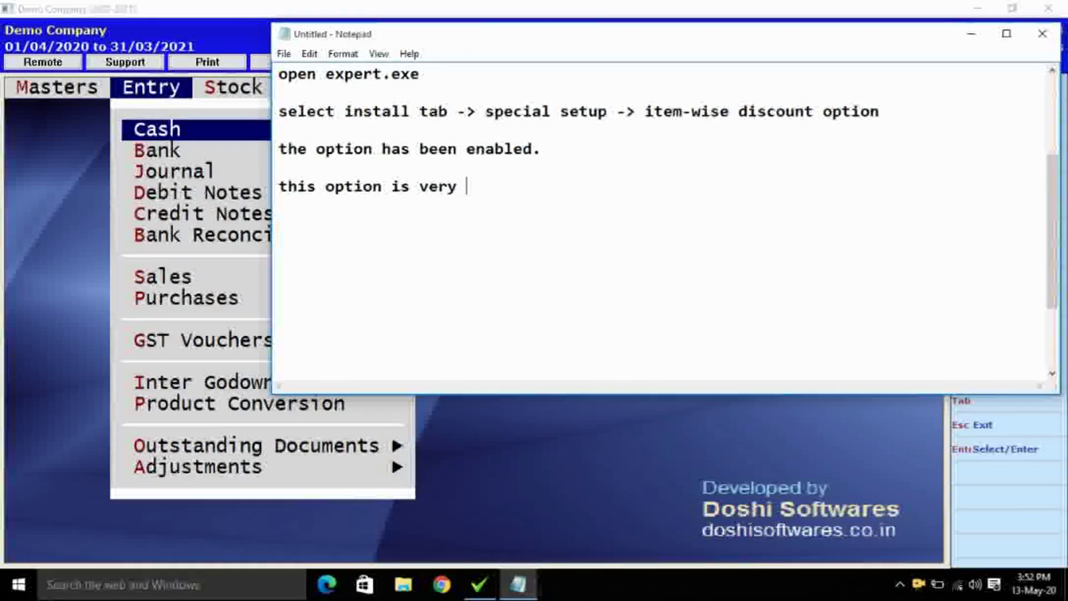
text(useful when)
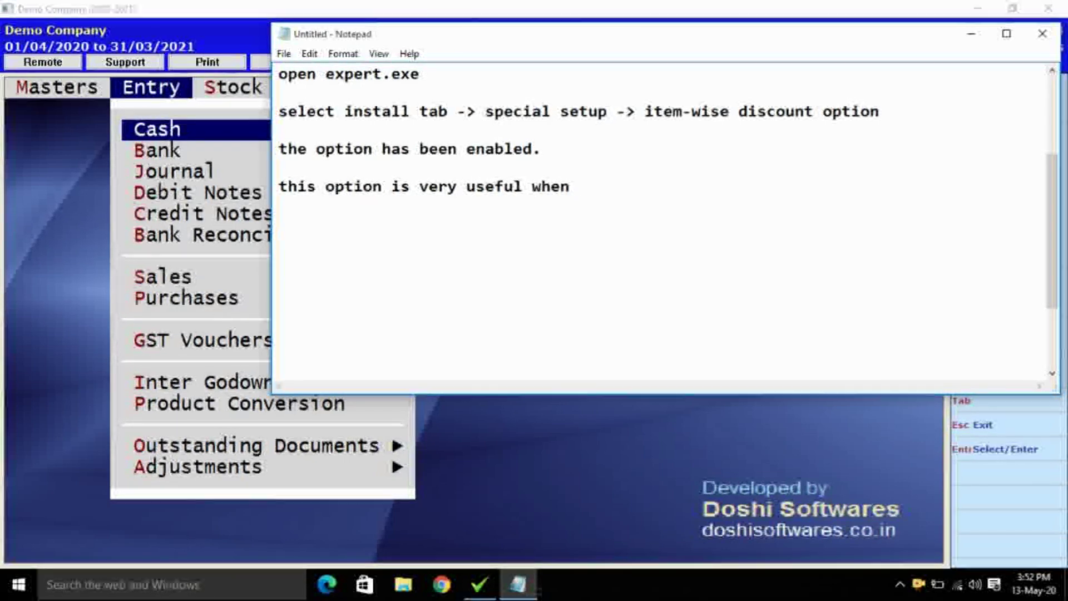
text( there is di)
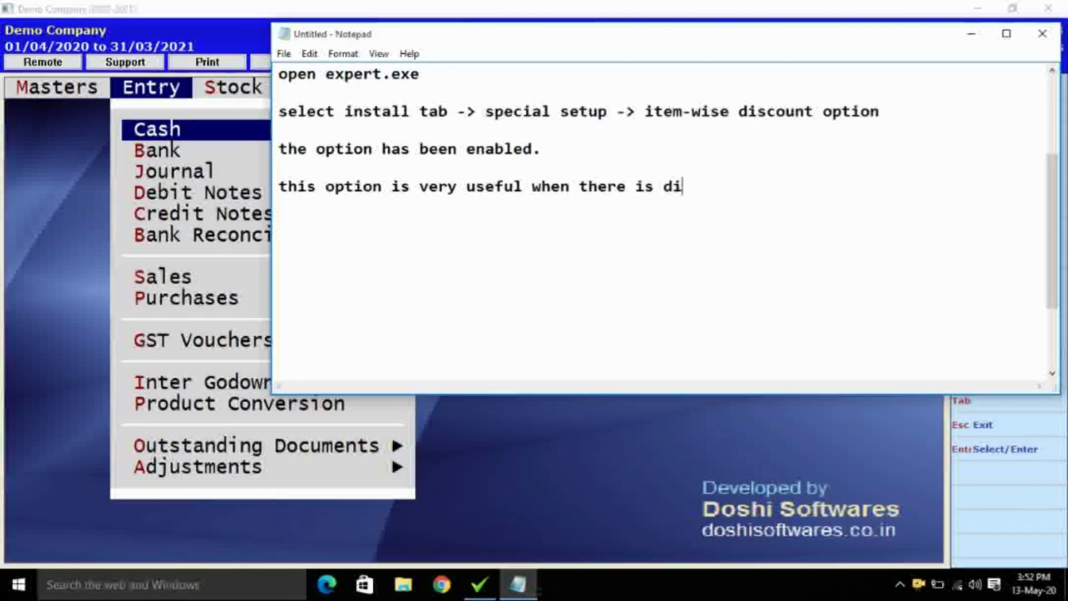
text(fferen)
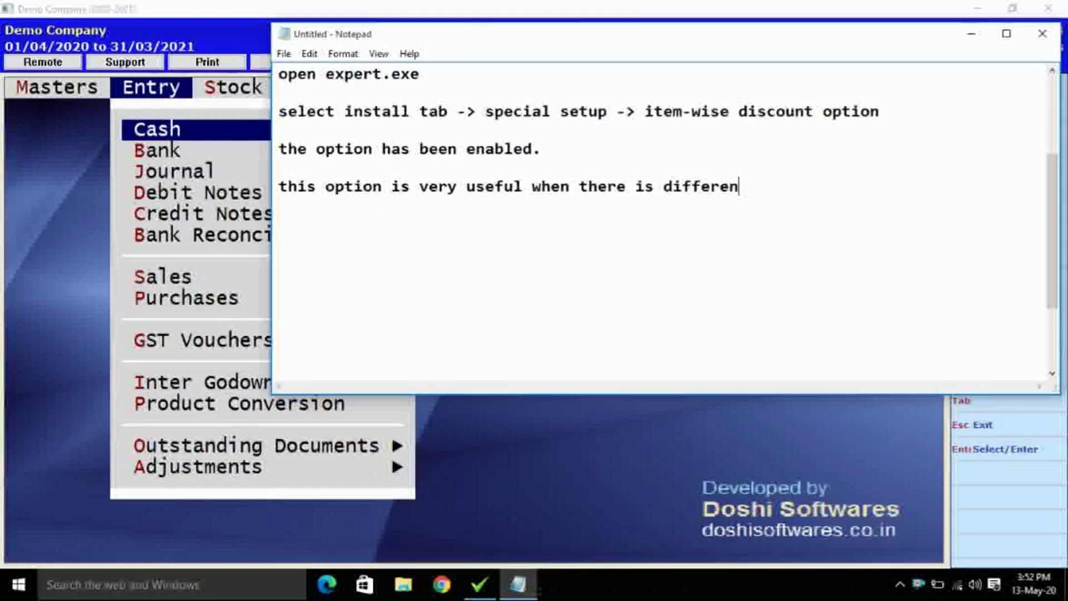
text(t discount)
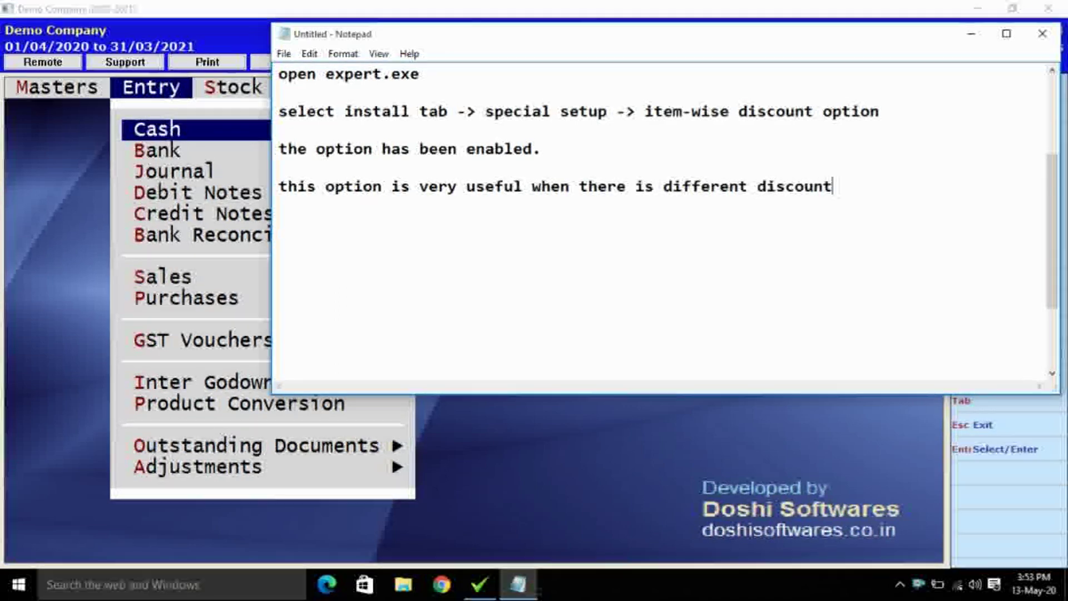
text( in diffre)
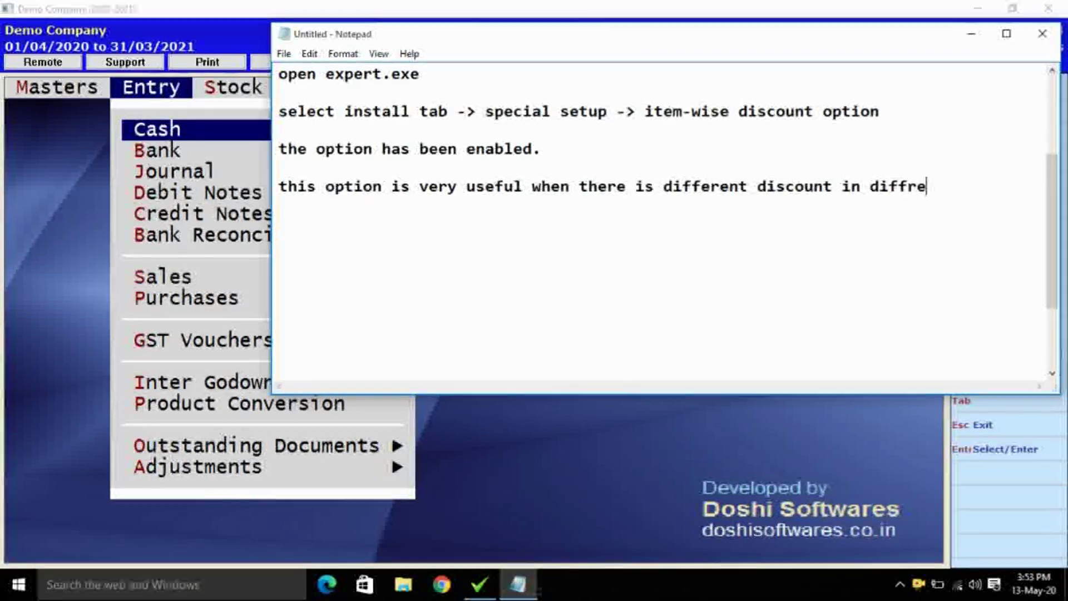
key(BackSpace)
key(BackSpace)
text(erent)
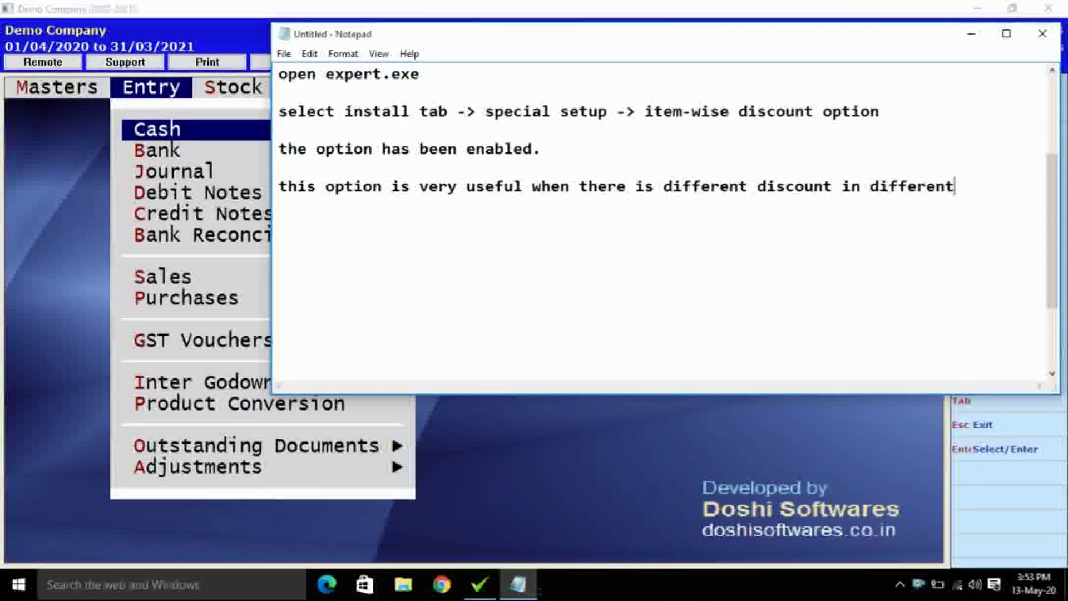
text( products)
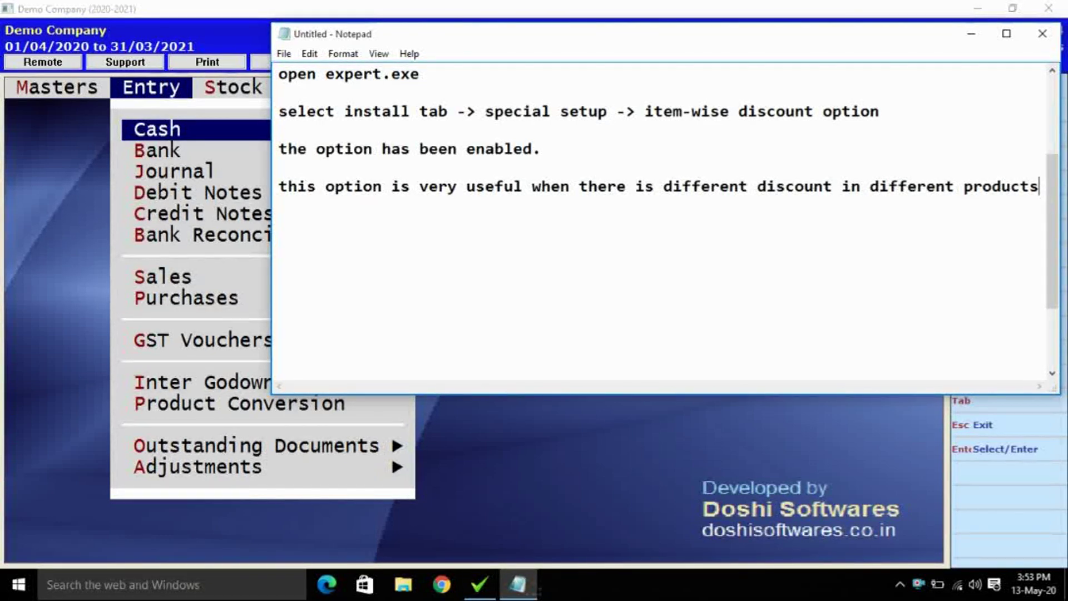
Add the line "let's pass an entry for purchase voucher." at the end of the notes.
key(Return)
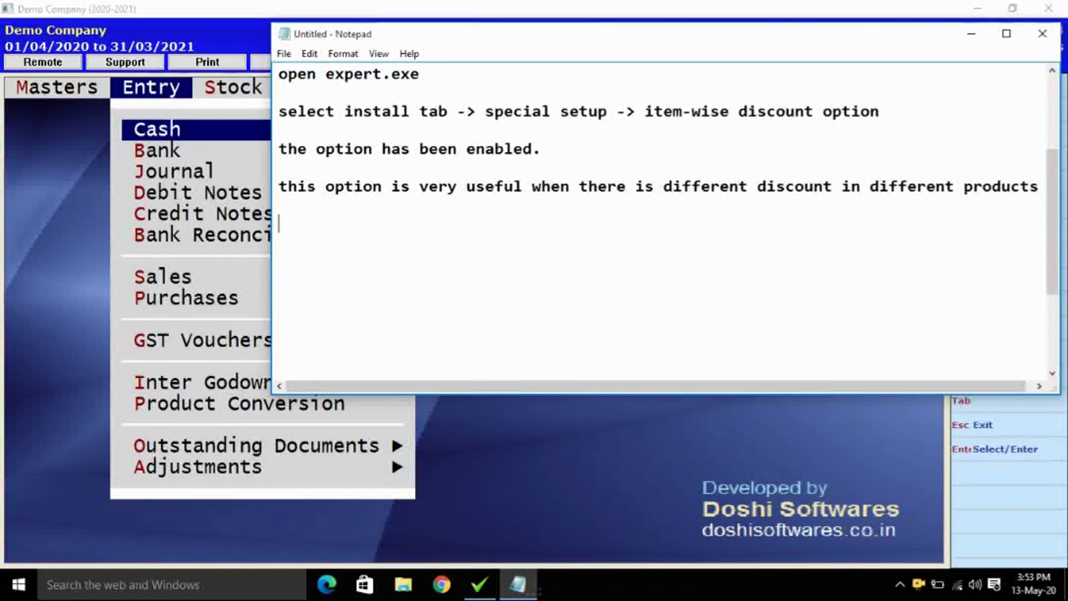
text(let's pass an ent)
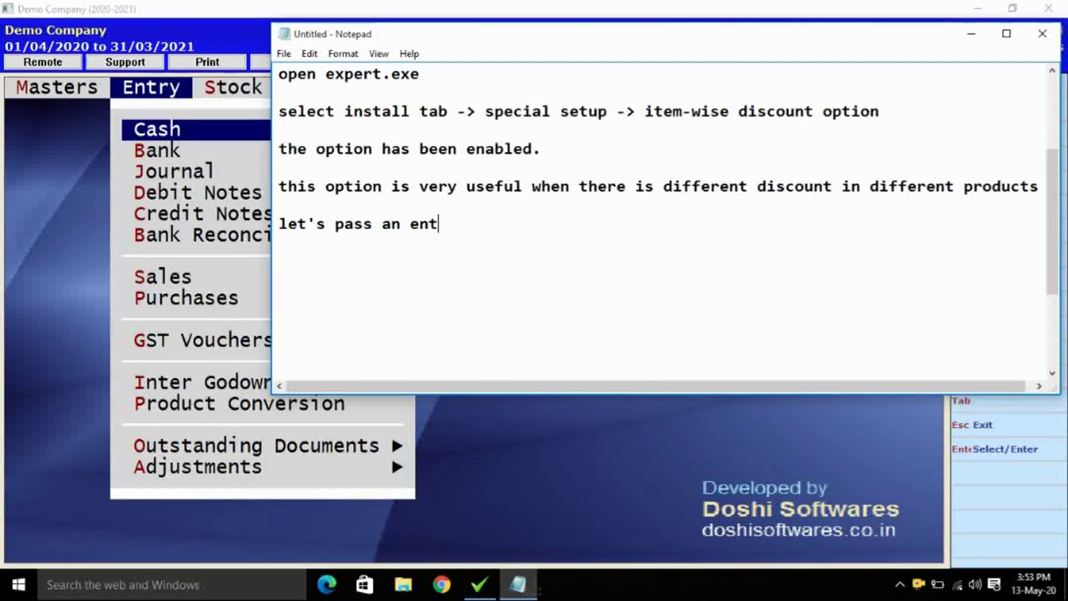
text(ry for p)
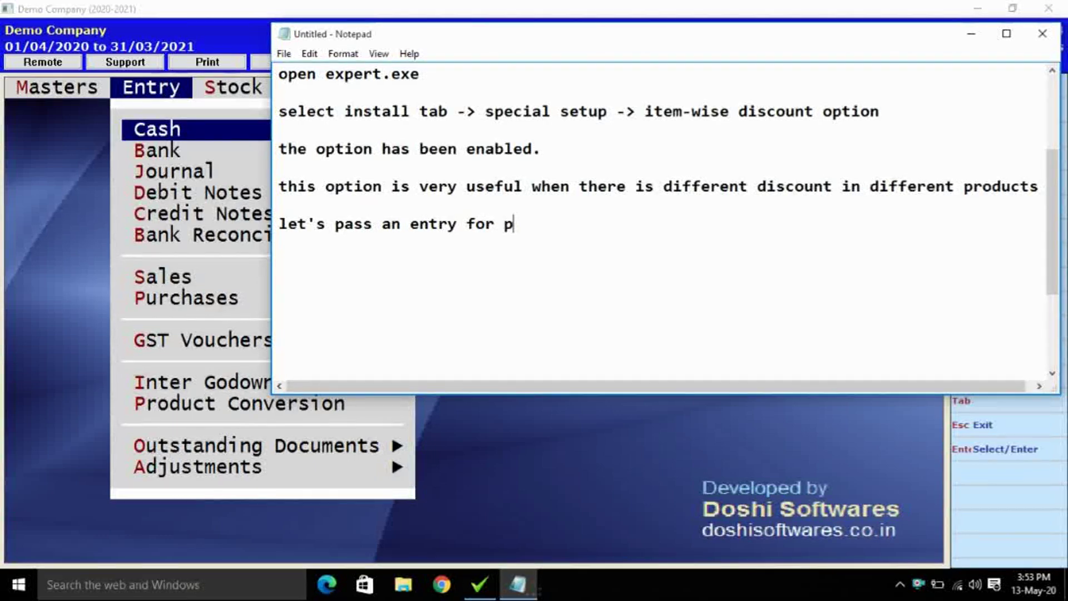
text(urchase )
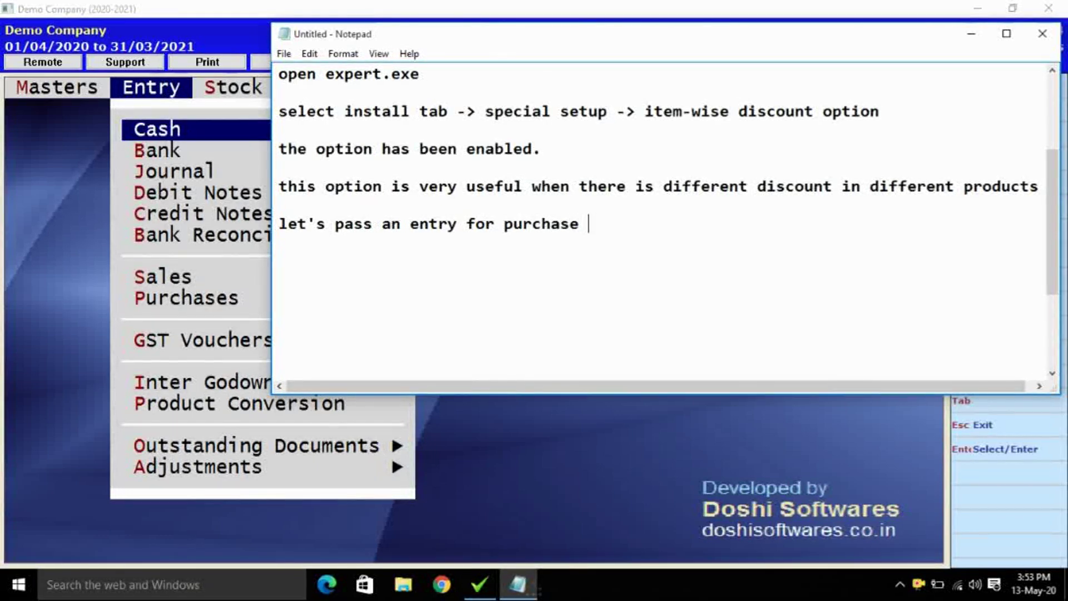
text(voucher.)
Switch to Expert and open a new purchase voucher on the Purchase A/c.
click(748, 458)
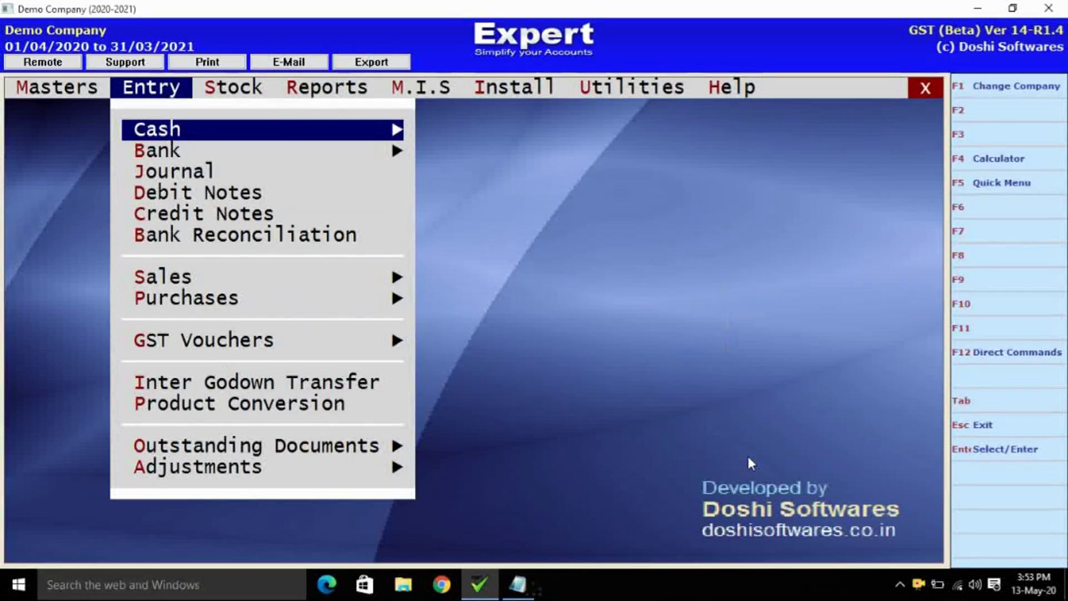
key(p)
key(Down)
key(Return)
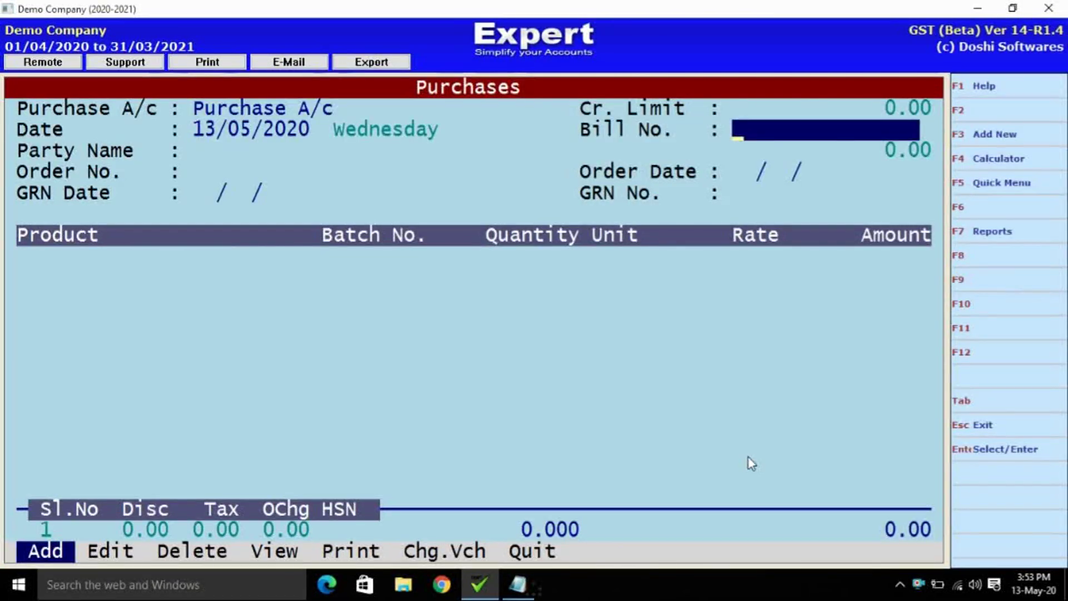
Fill in the purchase voucher's header with bill number 02 and AB ELECTRONICS (KOLKATA) as the party, leaving the order details blank.
text(02)
key(Return)
key(Return)
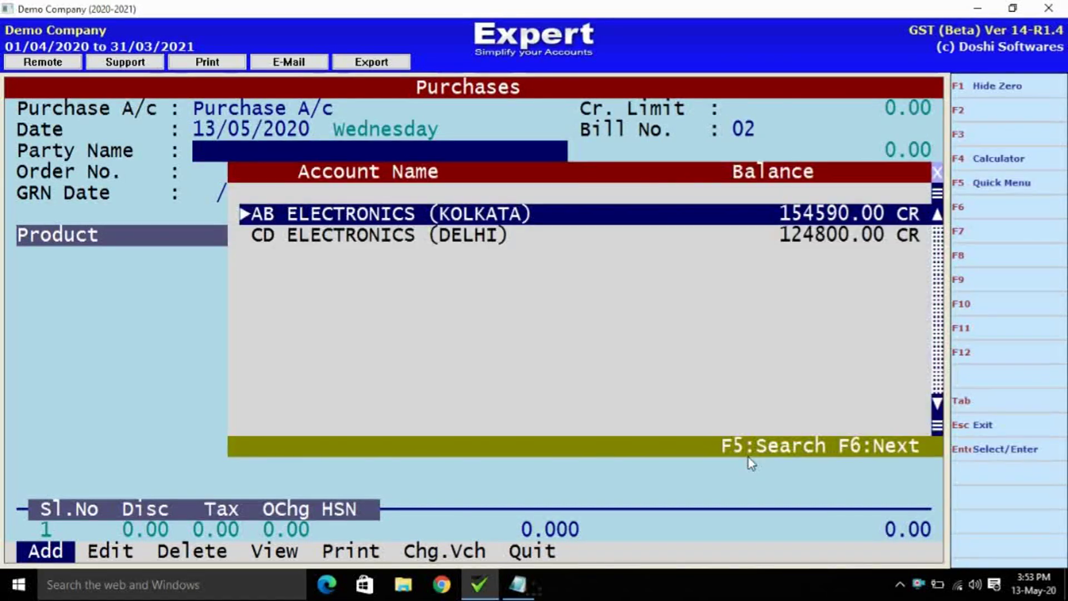
key(Return)
key(Return)
key(Return)
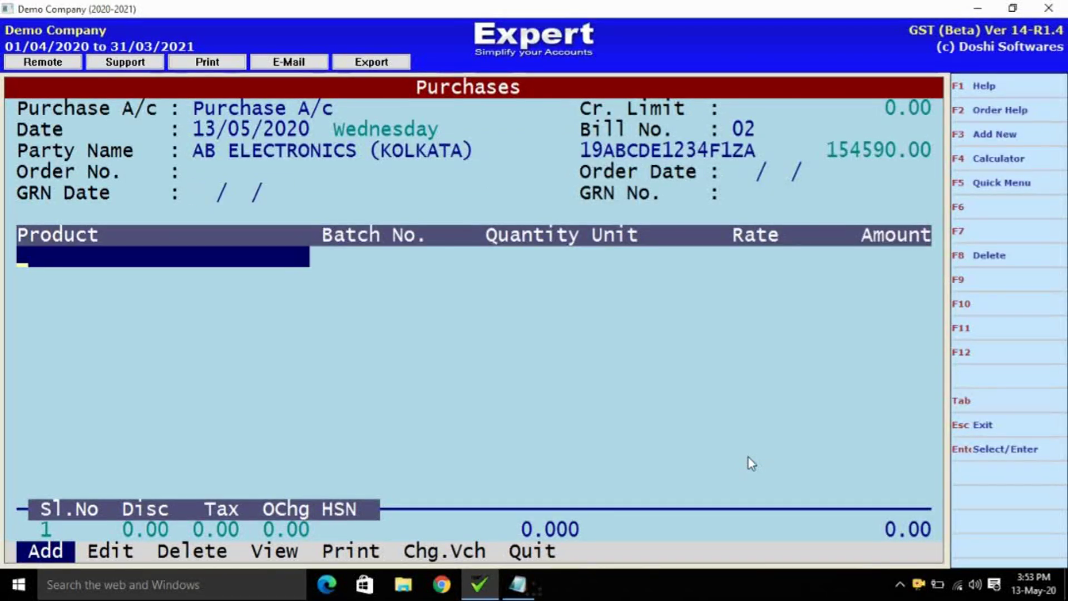
Enter LG MONITOR as the first product with quantity 5, the previous bill's rate of 18000 and a 5% discount.
key(Return)
key(Return)
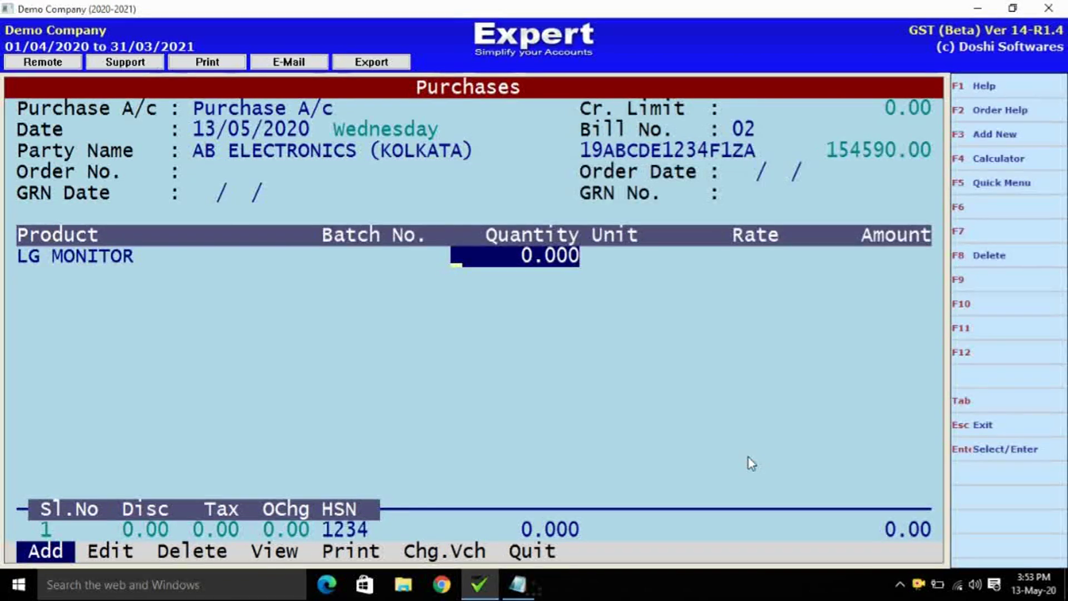
text(5)
key(Return)
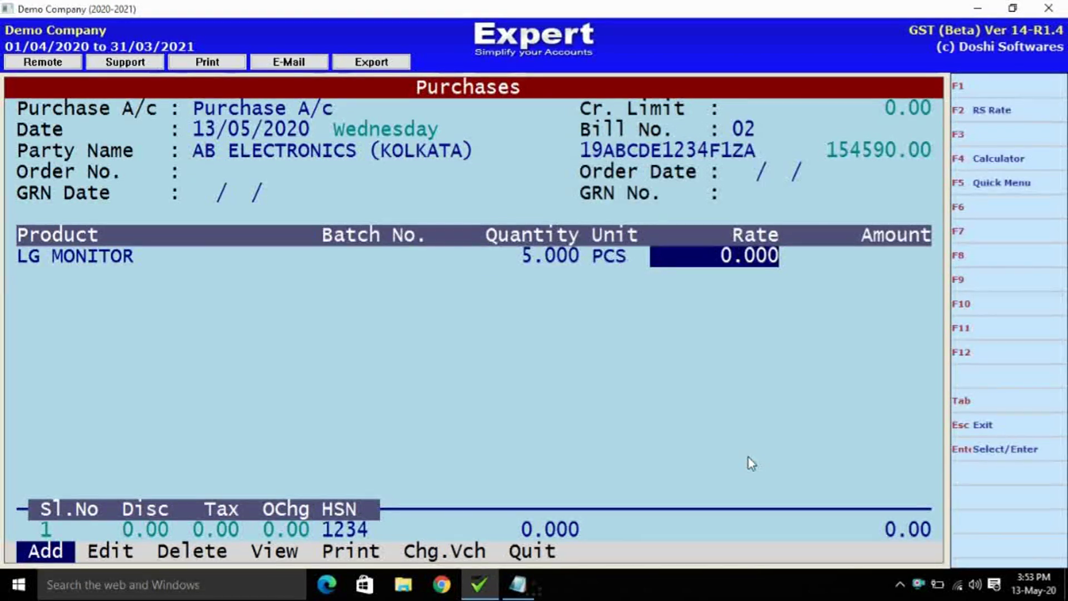
key(Return)
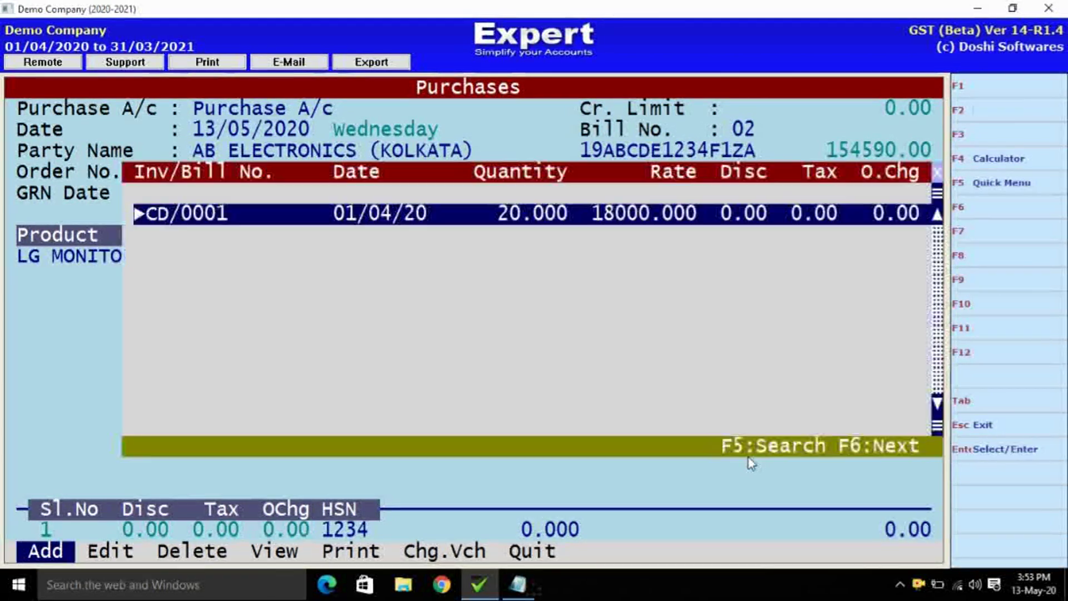
key(Return)
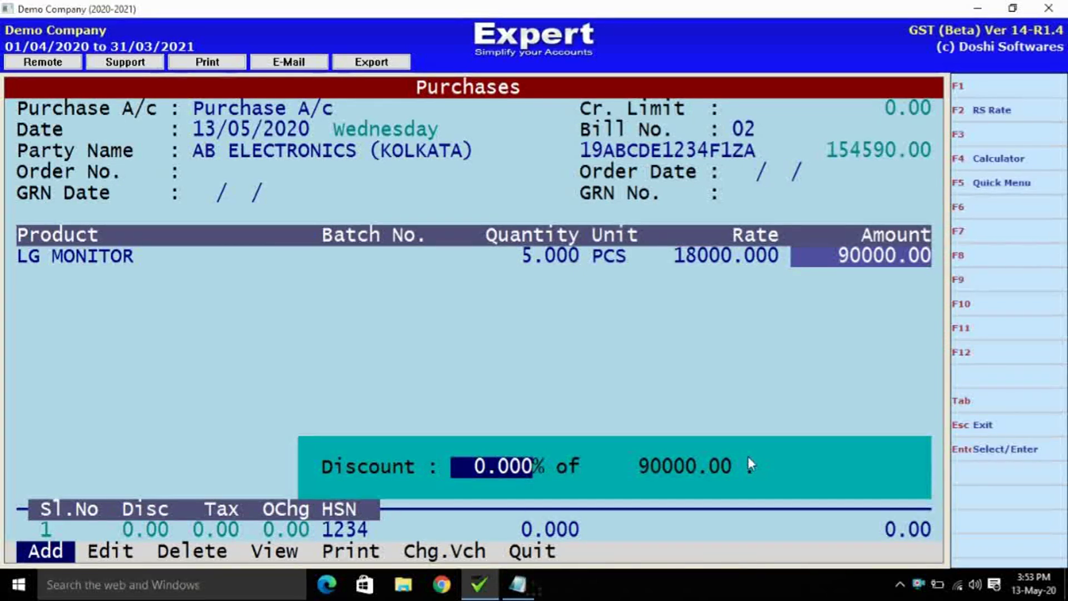
text(5  .)
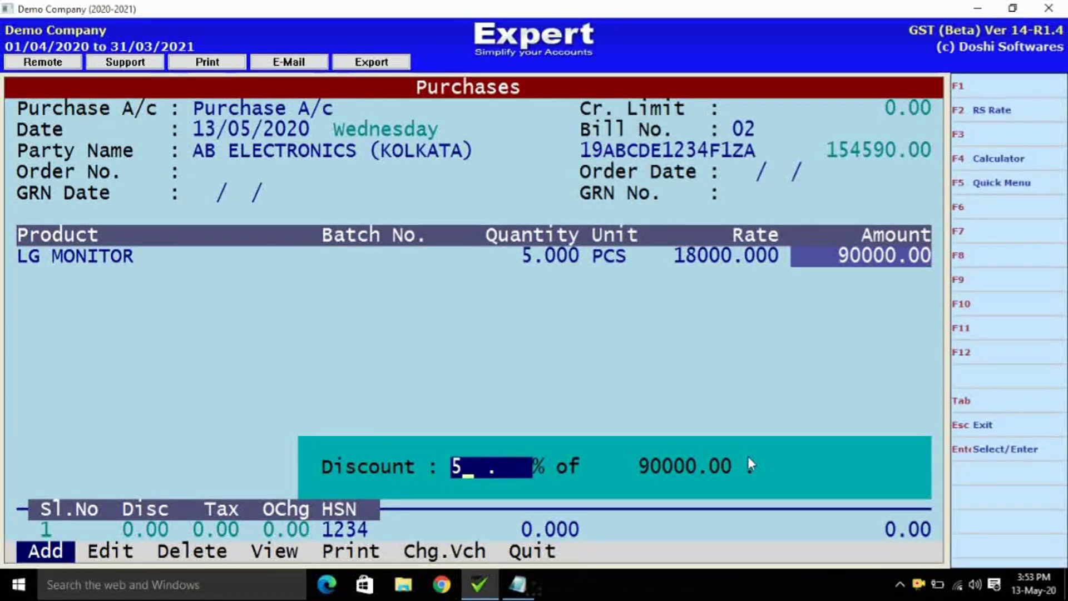
key(Return)
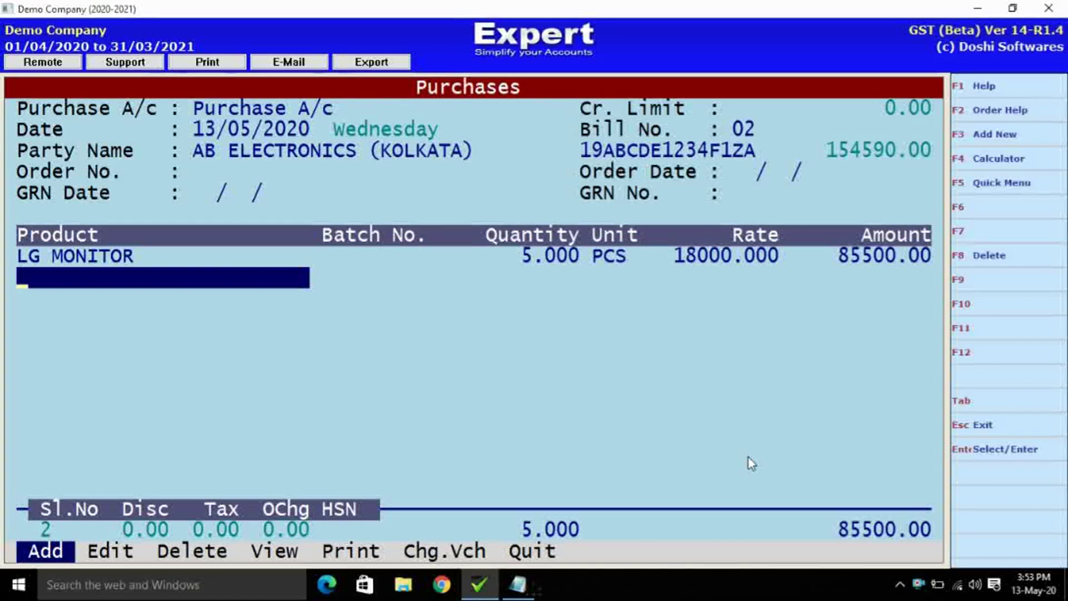
Enter SONY MONITOR as the second product with quantity 10, the previous bill's rate of 20000 and a 6% discount.
key(Return)
key(Down)
key(Return)
text(10)
key(Return)
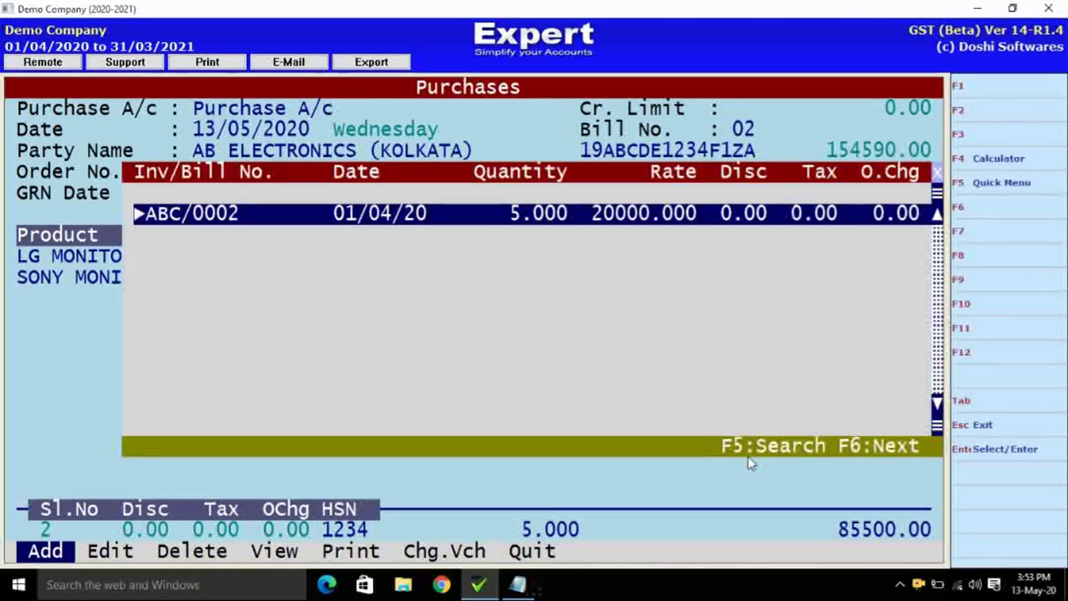
key(Return)
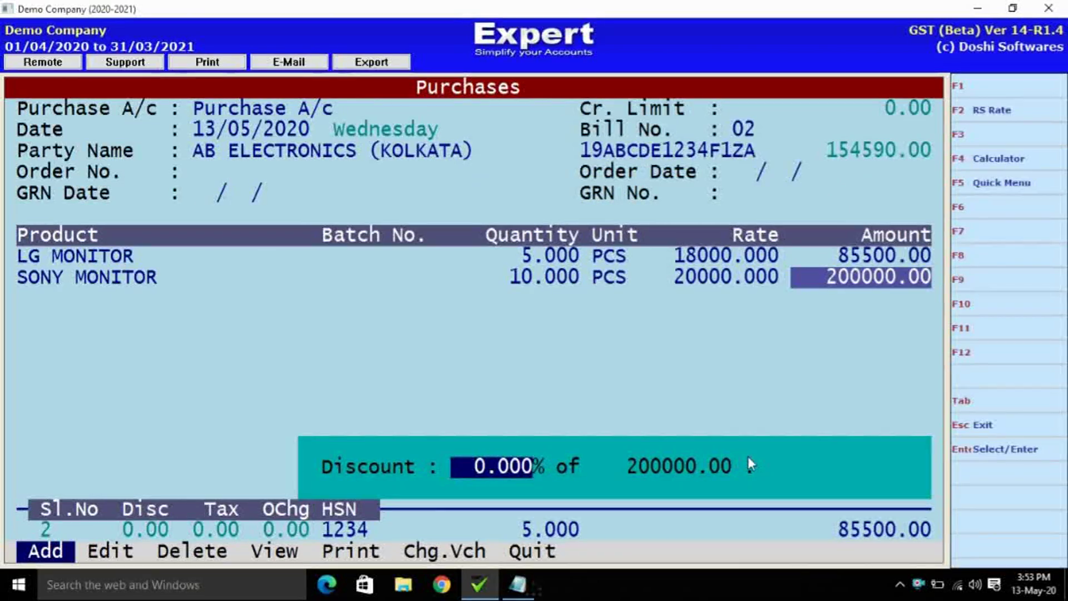
text(6)
key(Return)
End the product list, apply Itemwise GST, leave the overall discount, freight and round-off at zero, and save the purchase voucher.
key(Return)
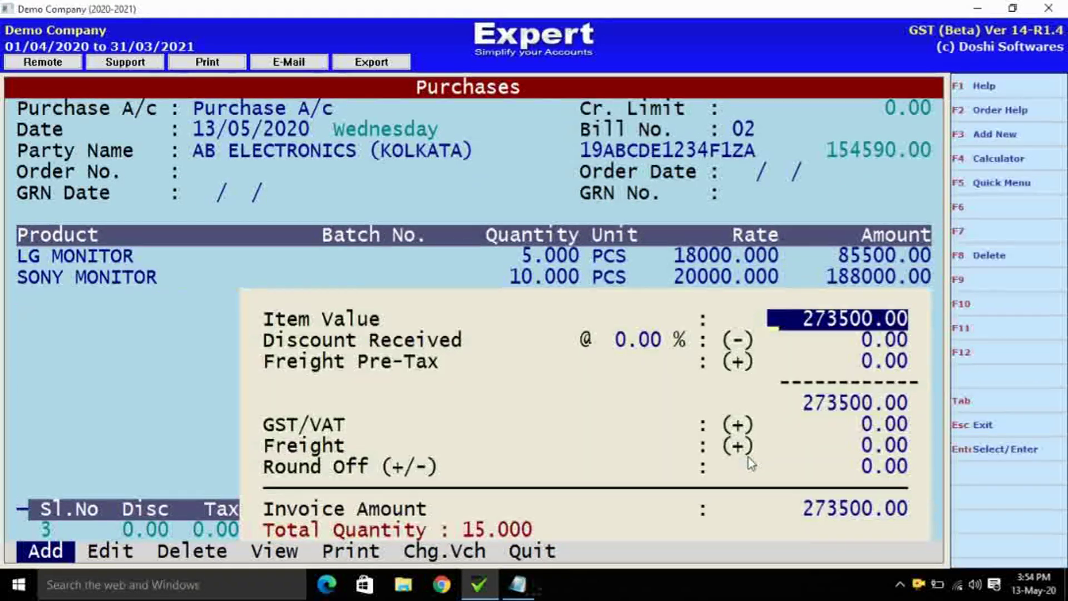
key(Return)
key(Return)
key(Return)
key(Return)
key(Return)
key(Return)
key(Return)
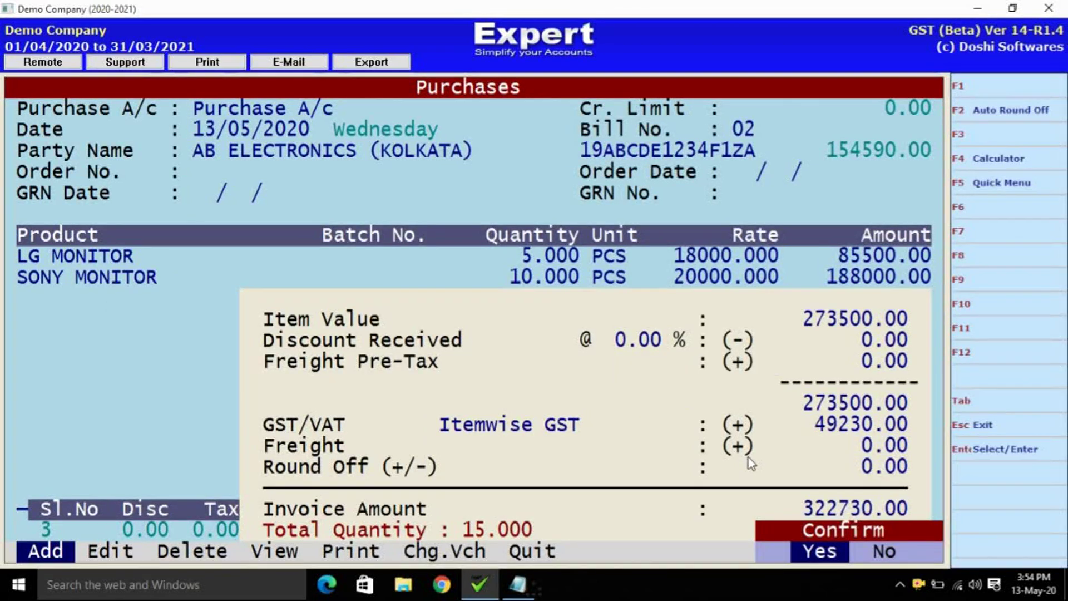
key(Return)
key(Return)
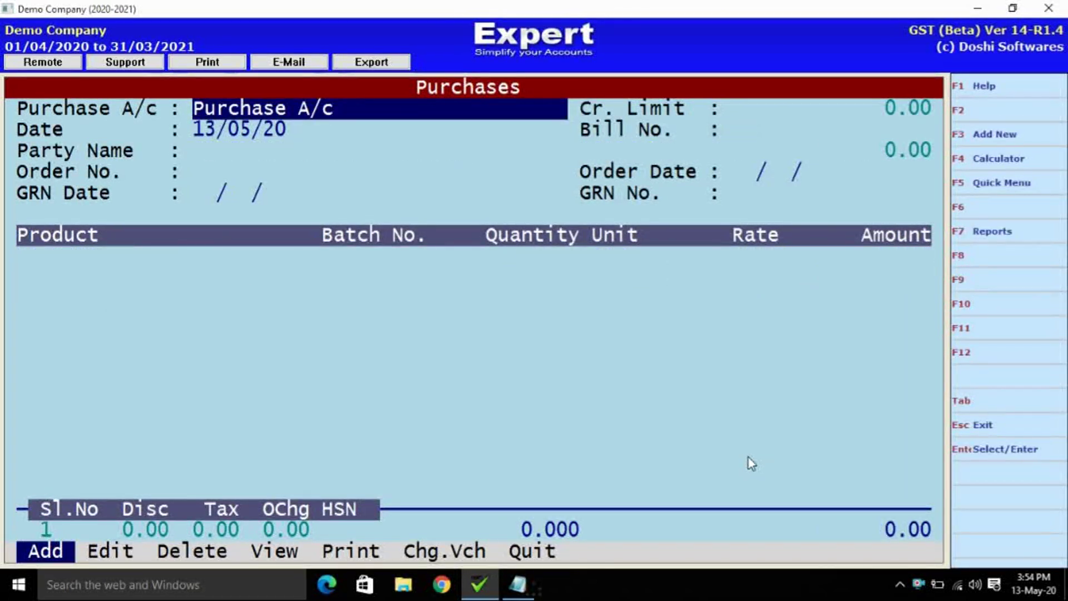
Leave the blank voucher and select the saved AB ELECTRONICS (KOLKATA) bill 02 for printing.
key(Escape)
key(Right)
key(Right)
key(Right)
key(Right)
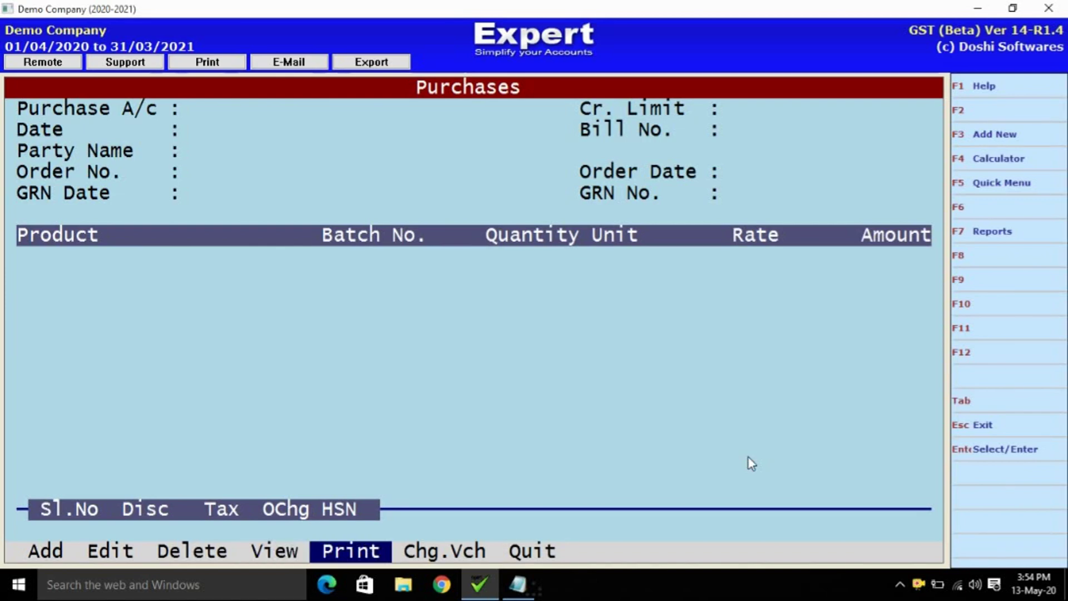
key(Return)
key(Down)
key(Down)
key(Down)
key(Return)
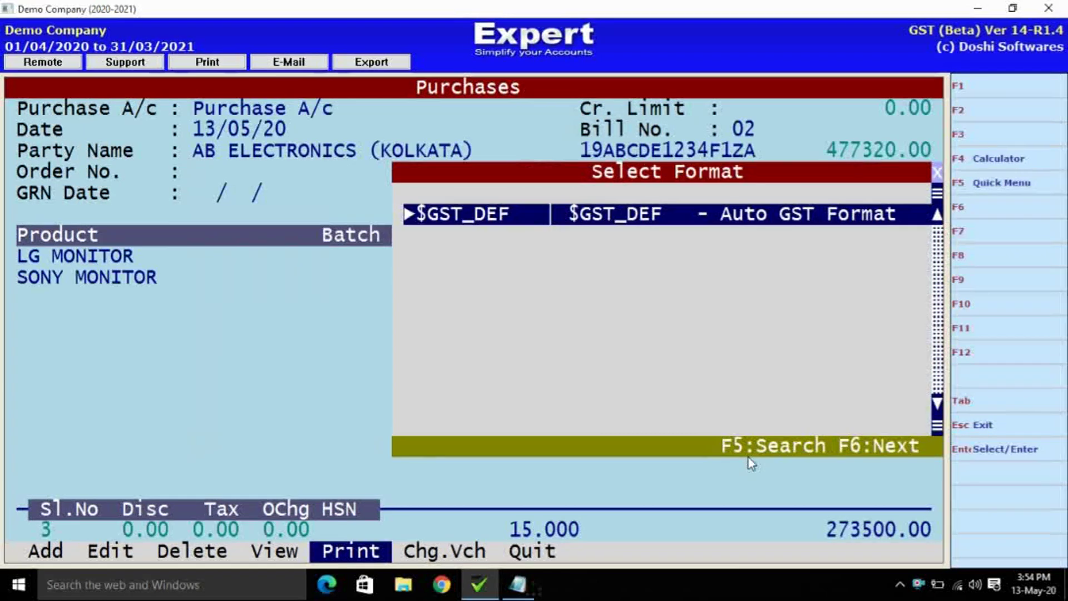
Print the purchase bill in the $GST_DEF Auto GST Format, naming the output file bill.
key(Return)
key(Return)
key(Return)
key(Down)
key(Up)
key(Return)
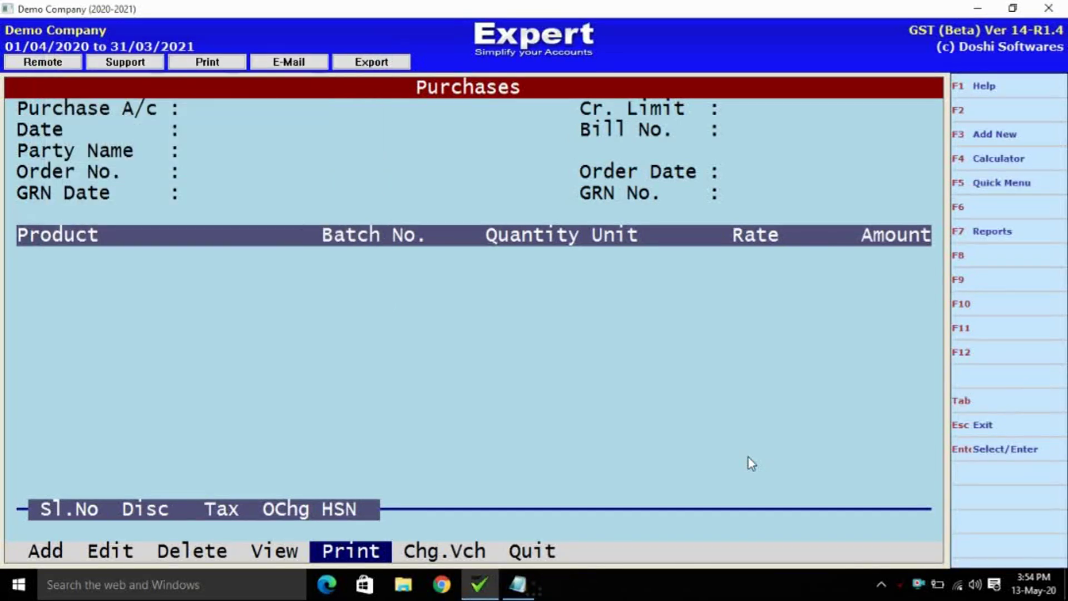
text(bill)
key(Return)
Minimize Expert and refresh the desktop to look for the printed bill file.
click(967, 8)
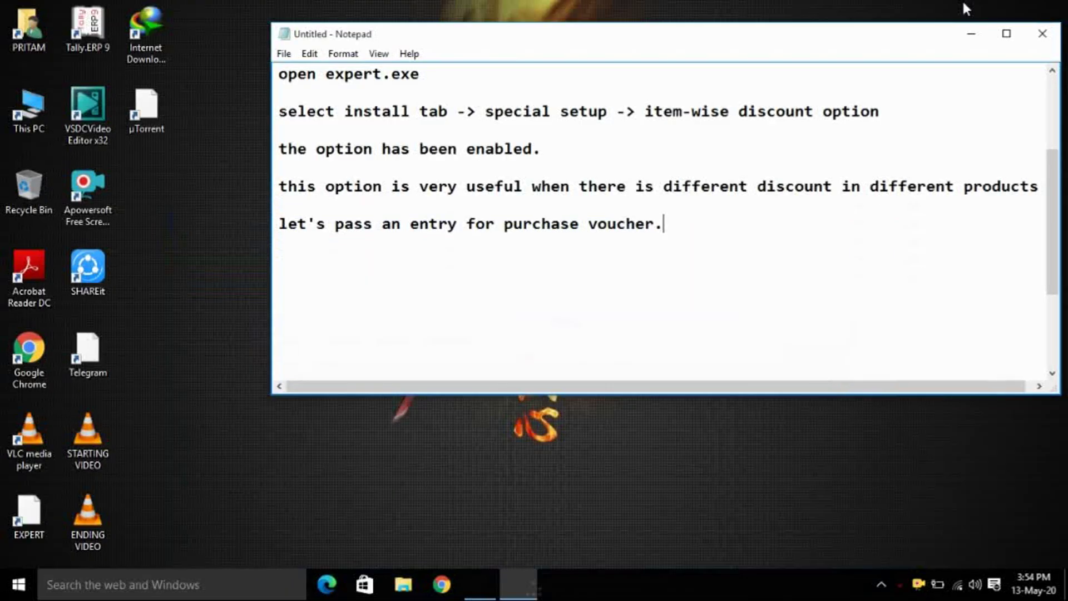
right_click(183, 270)
click(224, 310)
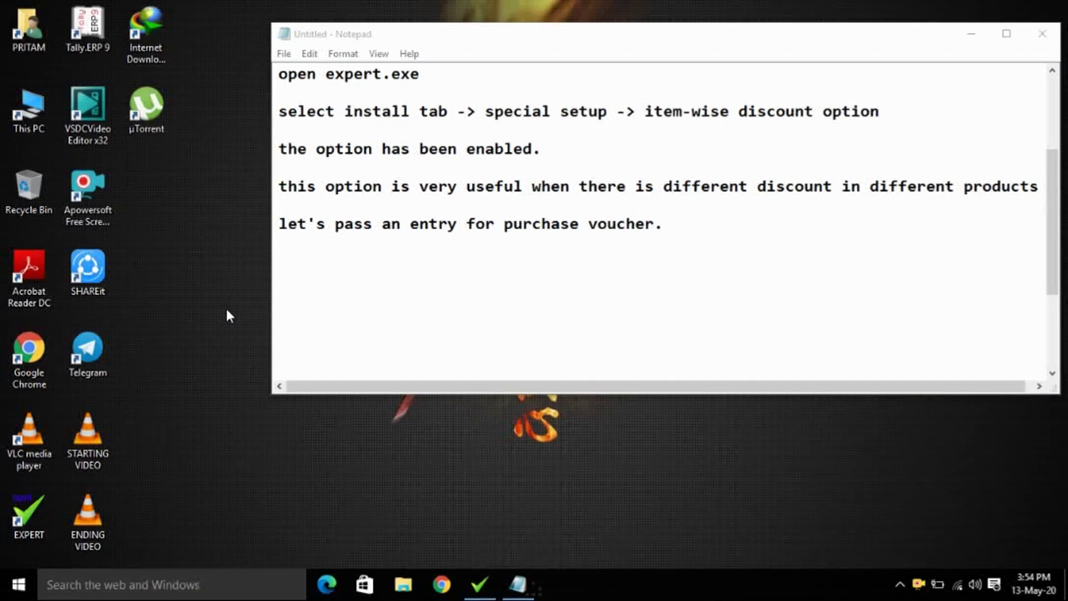
right_click(226, 312)
click(259, 360)
Return to Expert and reprint purchase bill 02 in the $GST_DEF Auto GST Format, saving the PDF as bill on the Desktop.
click(494, 593)
key(Return)
key(Return)
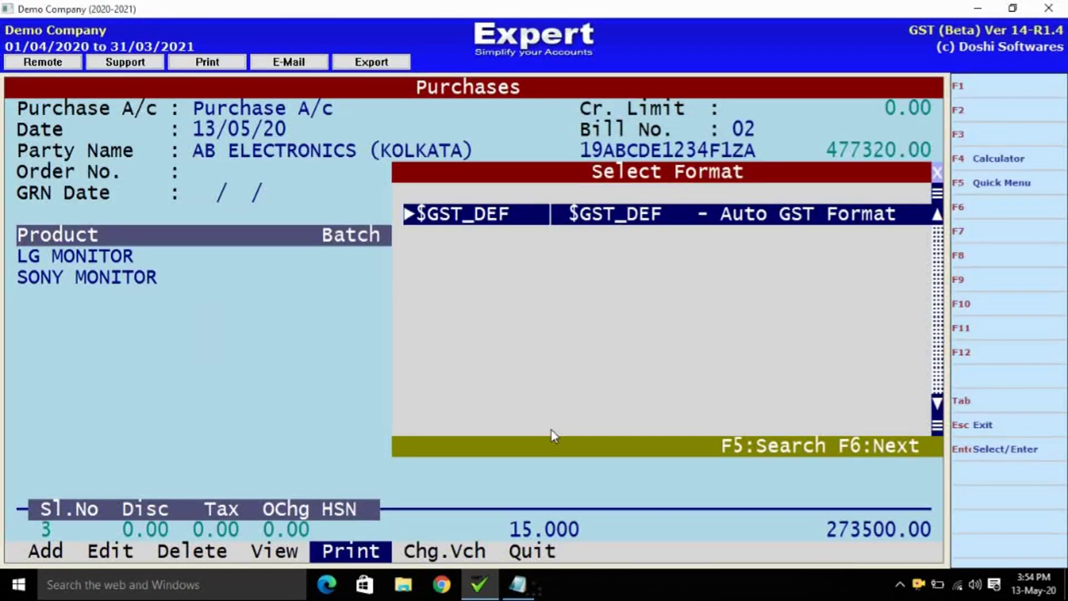
key(Return)
key(Return)
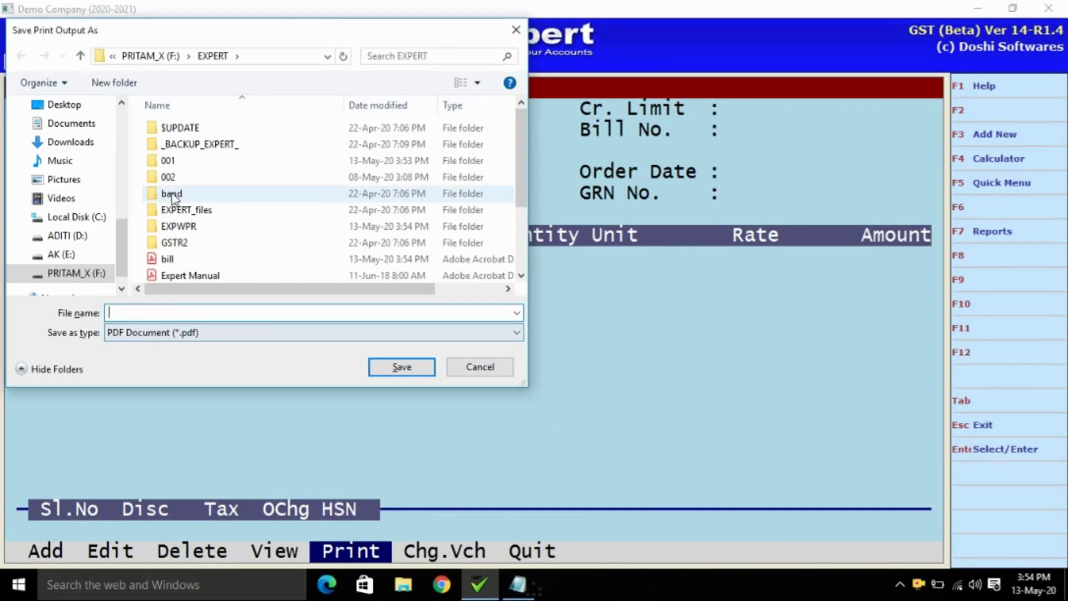
click(60, 106)
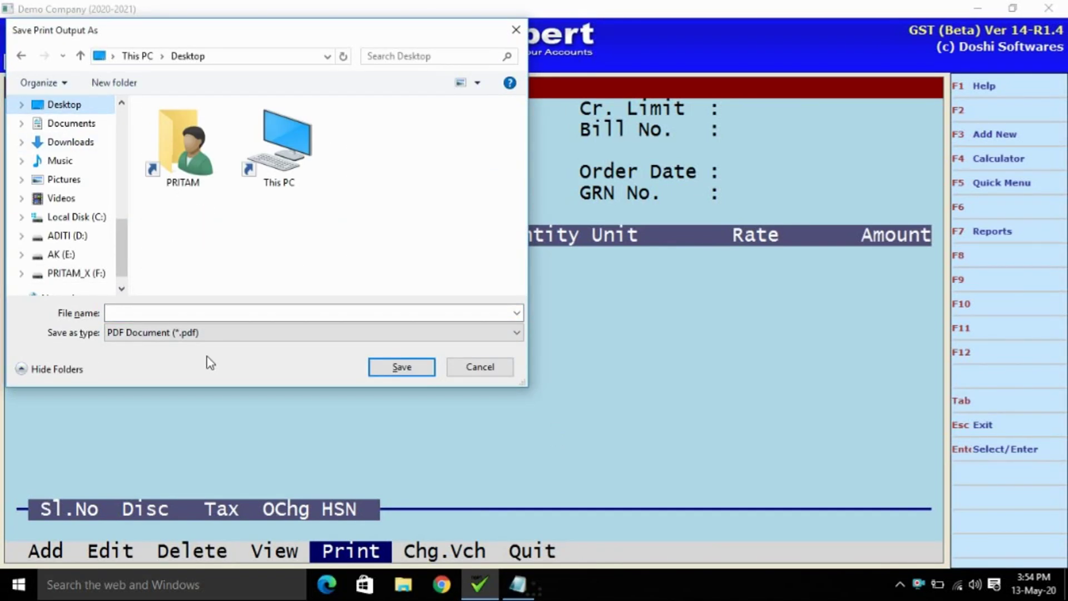
click(222, 313)
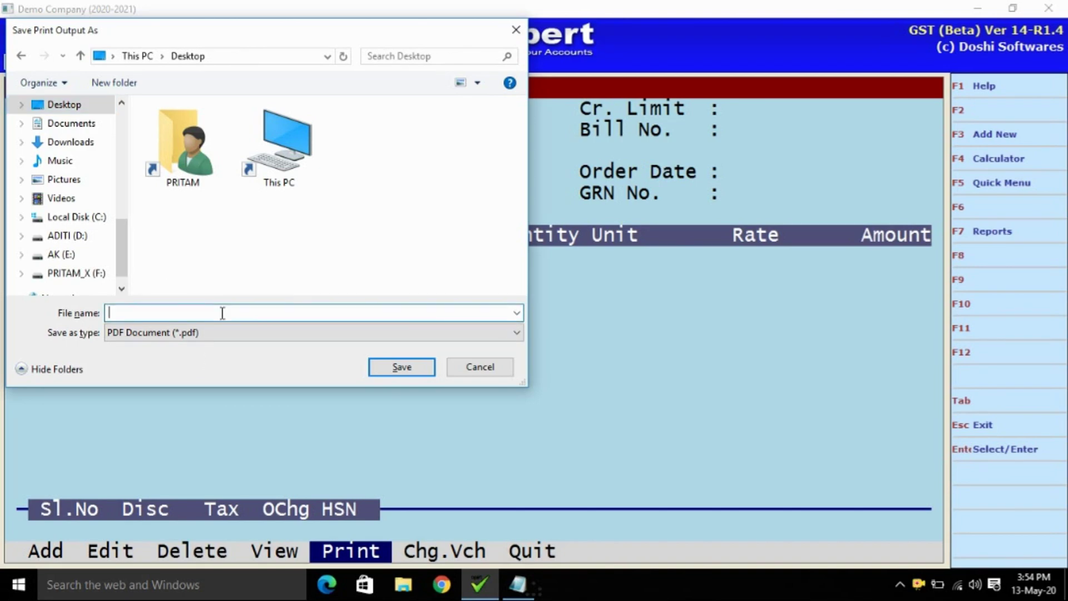
key(Return)
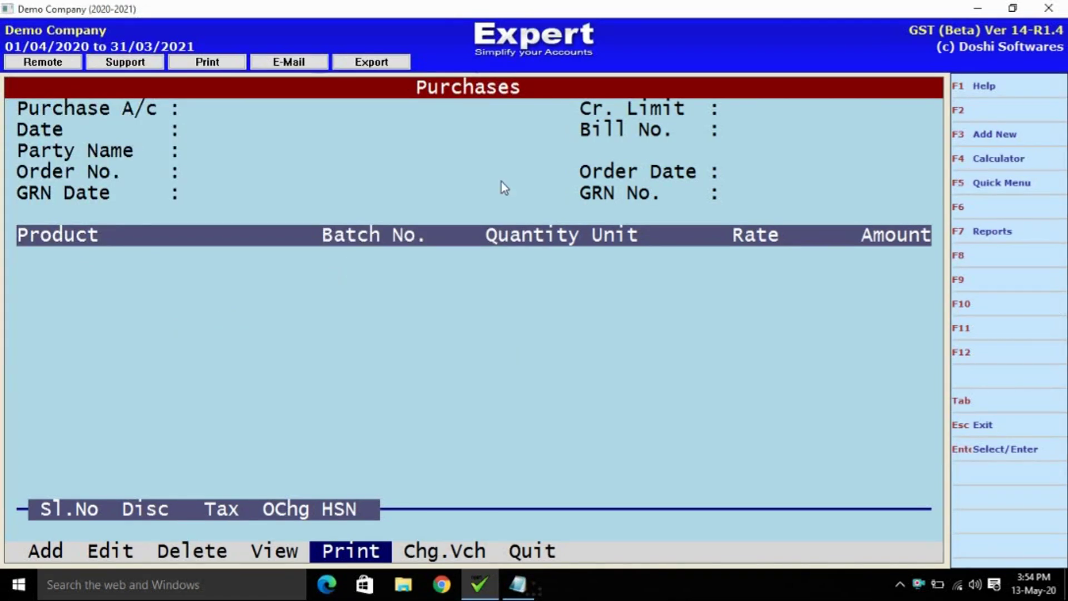
Minimize Expert, open the bill PDF from the desktop and examine the discount percentages of the two monitors.
click(977, 8)
click(202, 197)
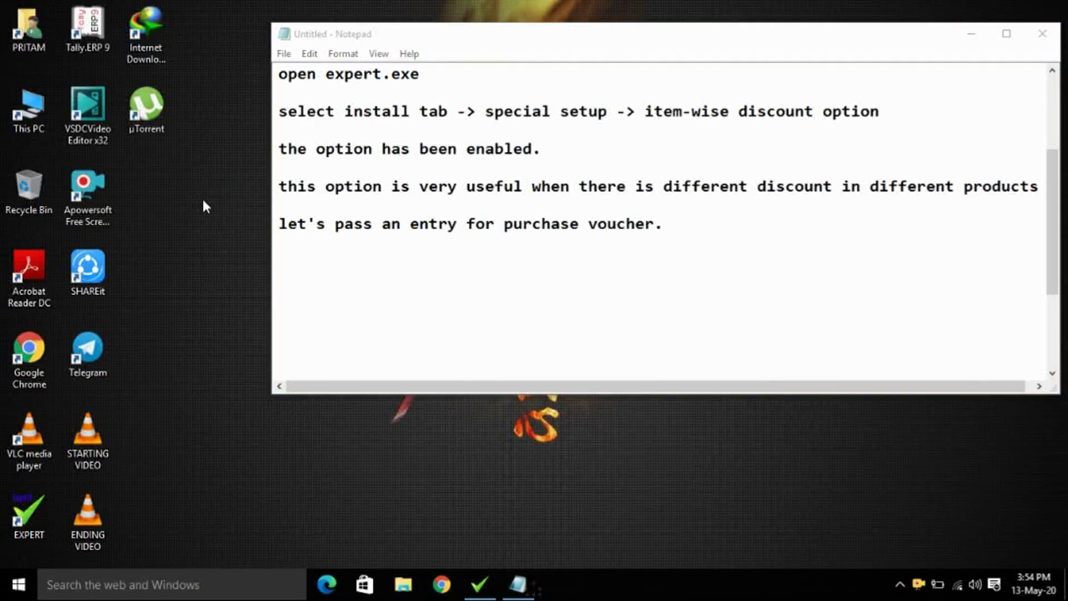
double_click(157, 190)
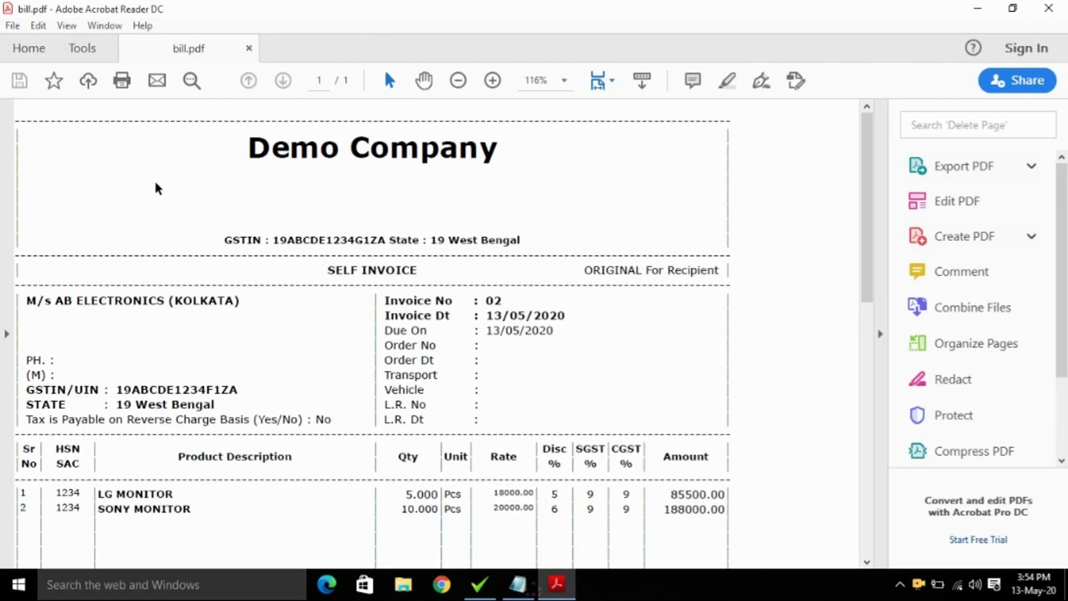
scroll(562, 292, down, 3)
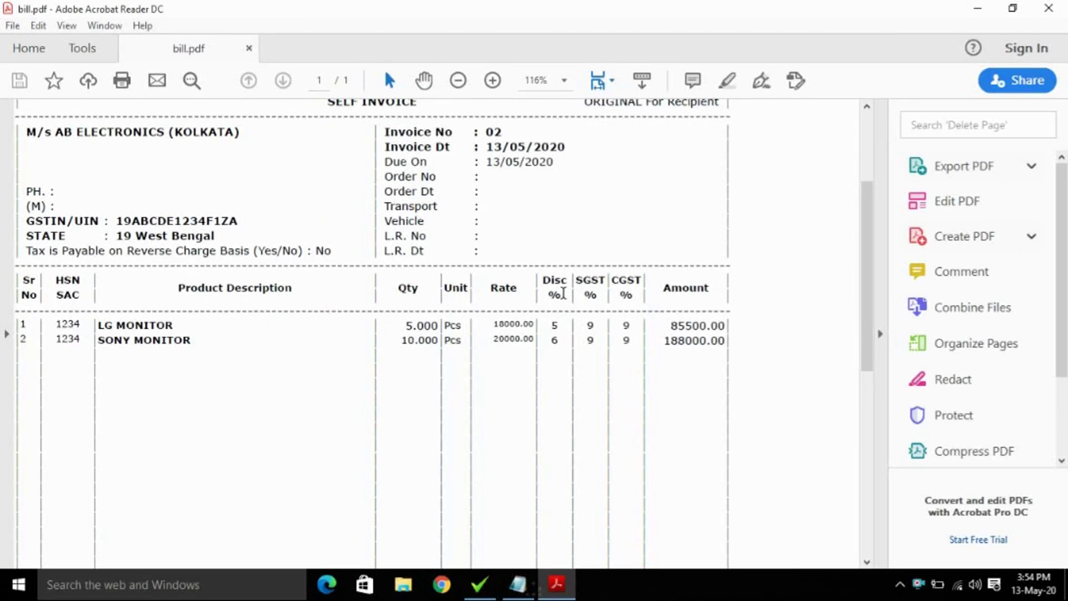
scroll(563, 293, up, 1)
scroll(565, 293, down, 2)
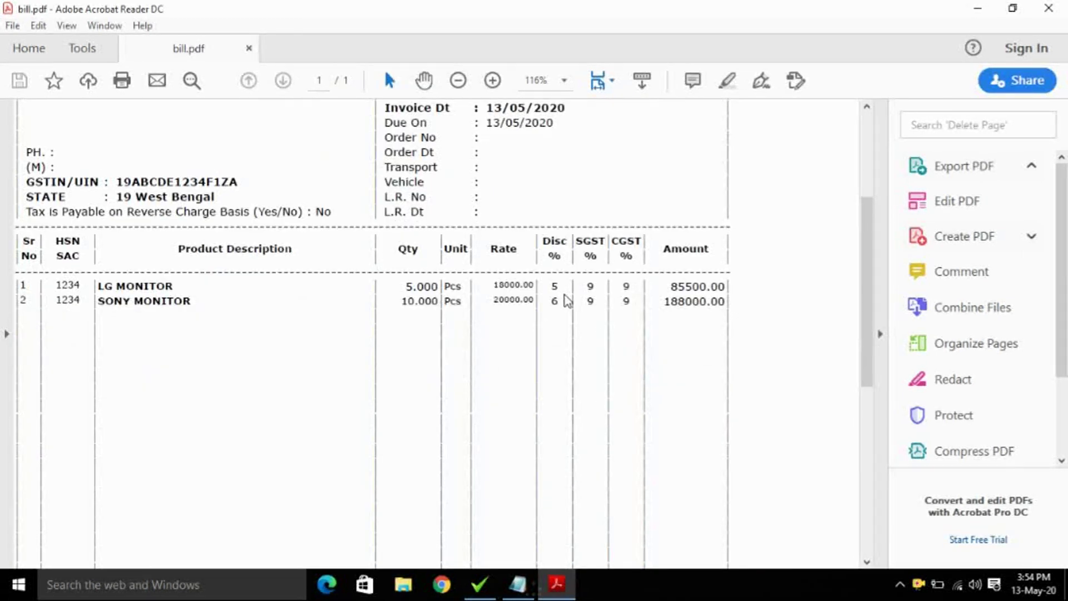
scroll(563, 292, down, 1)
drag(553, 253, 557, 270)
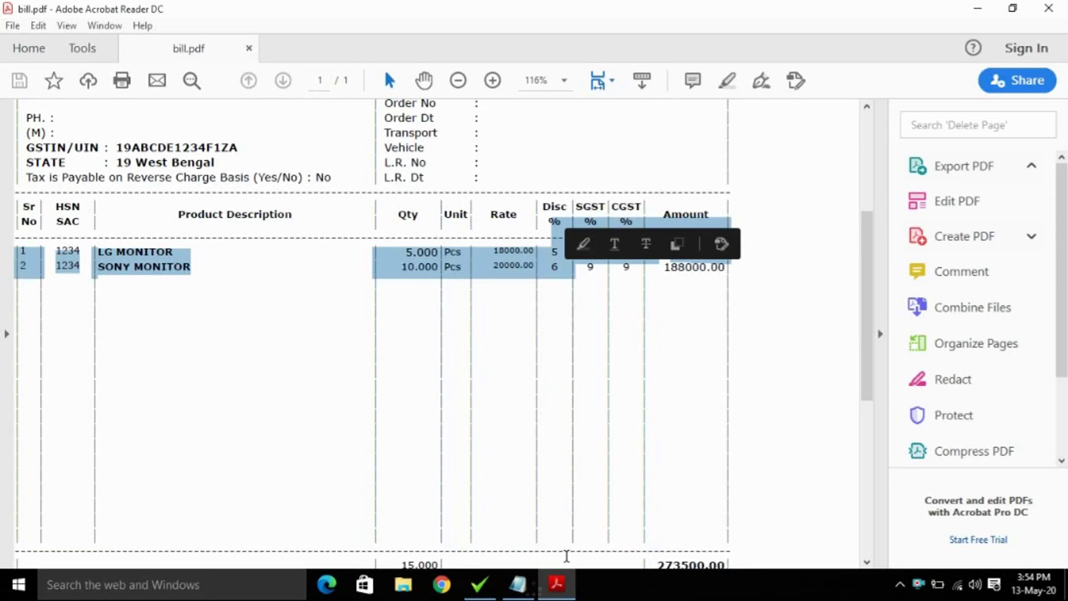
In Notepad, add the line "we can see that there is different discount structure in every products.".
click(517, 584)
key(Return)
key(Return)
text(we )
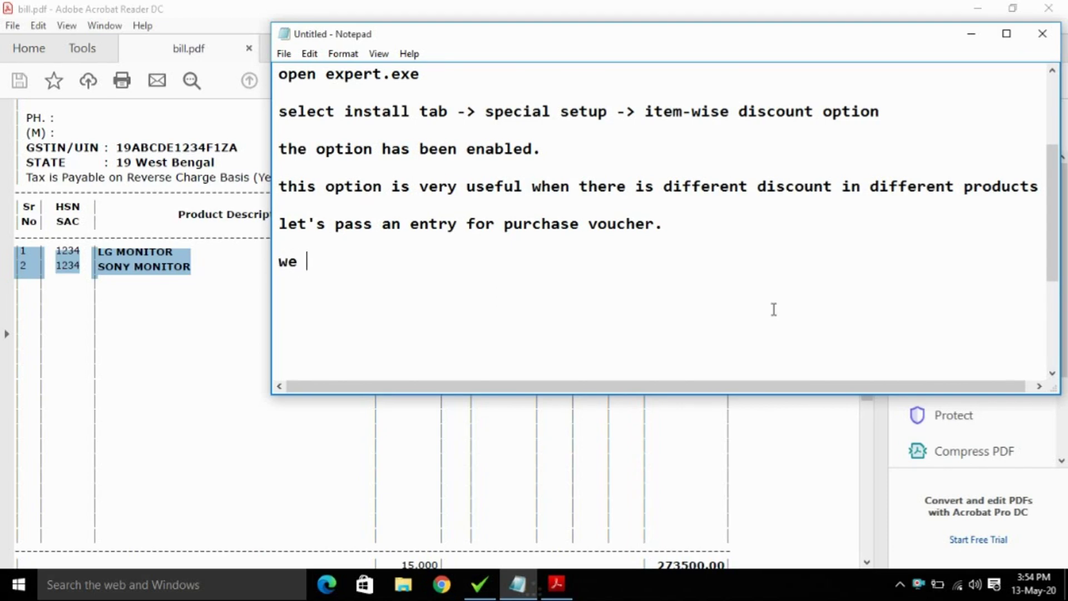
text(can see )
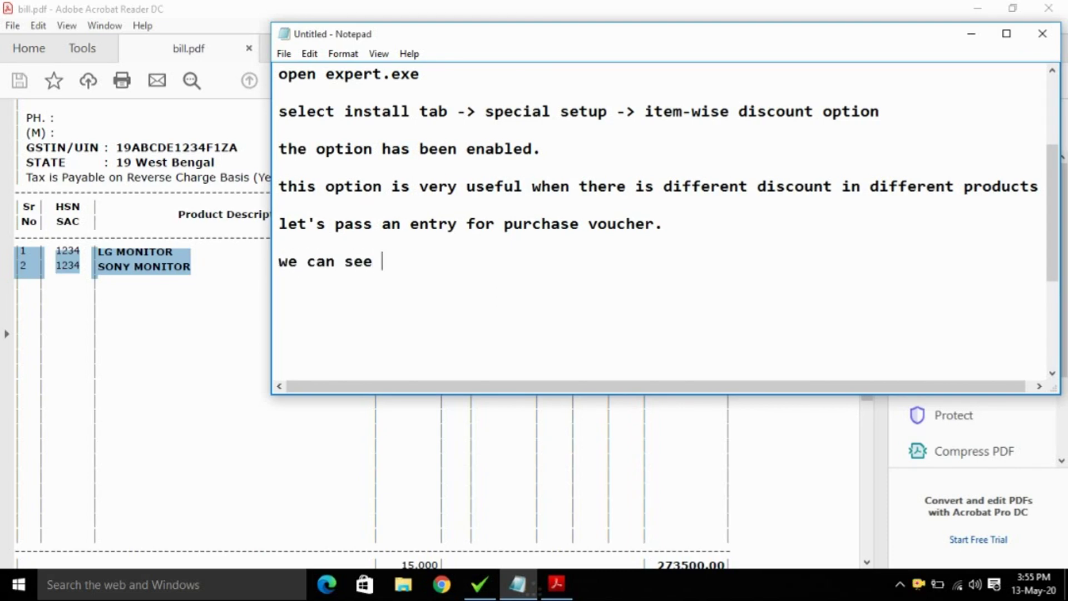
text(that ther)
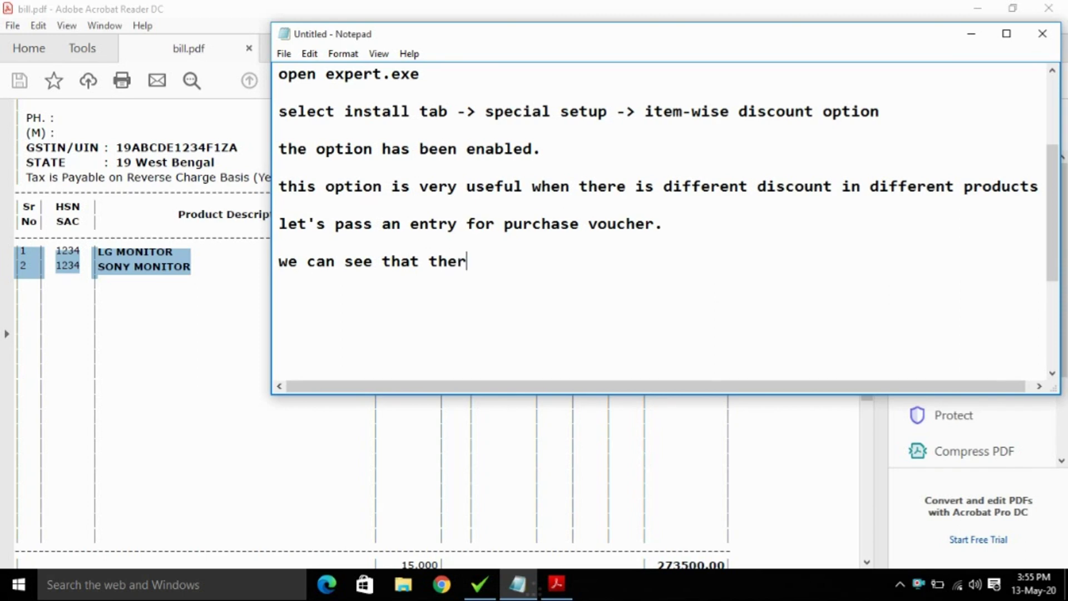
text(e is different discount )
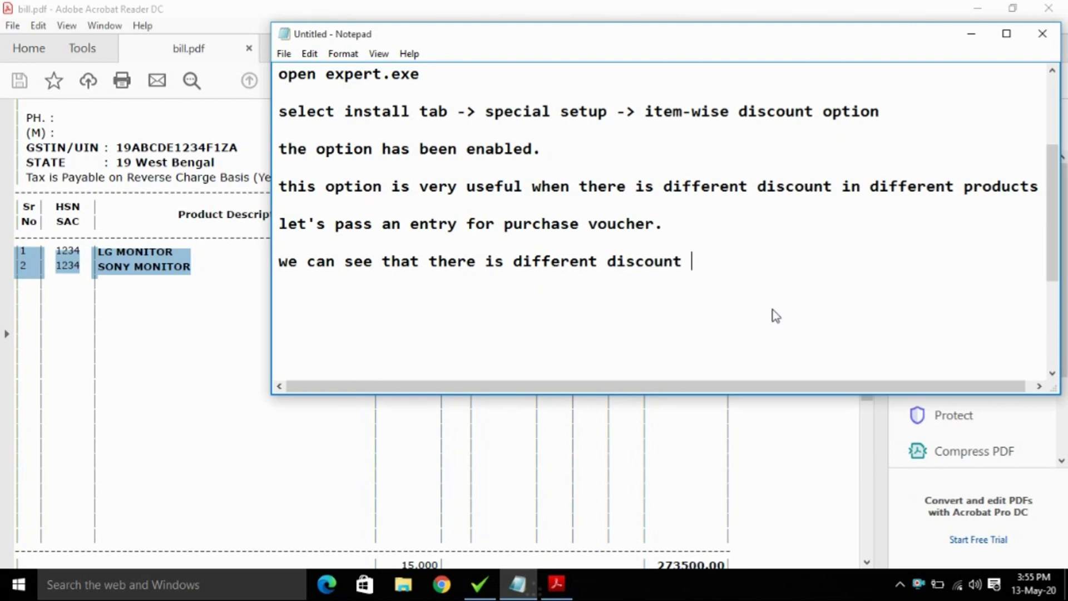
text(tructure)
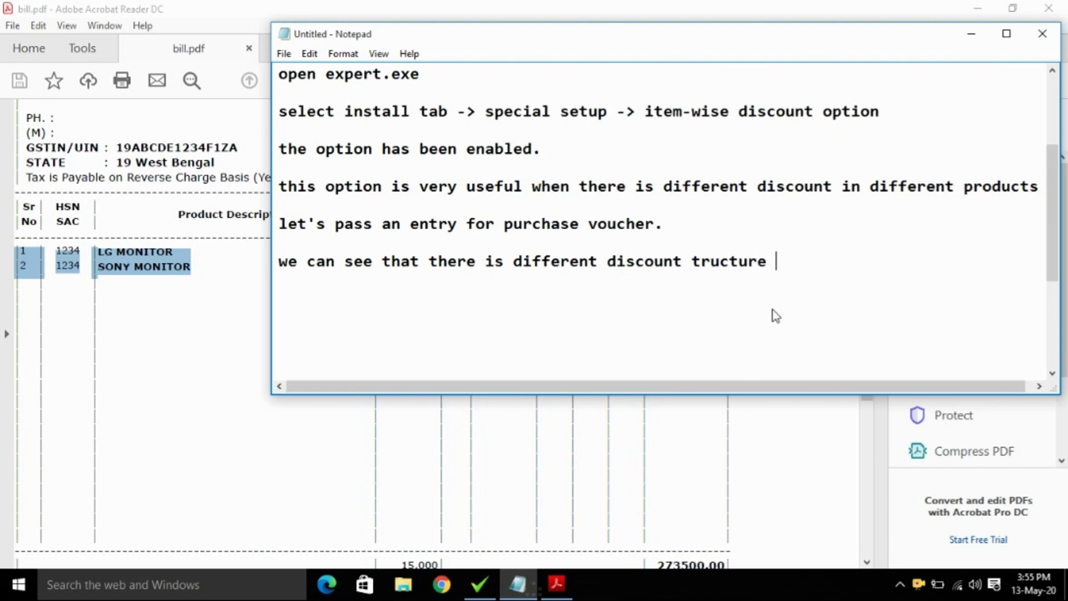
key(Left)
text(s)
key(Right)
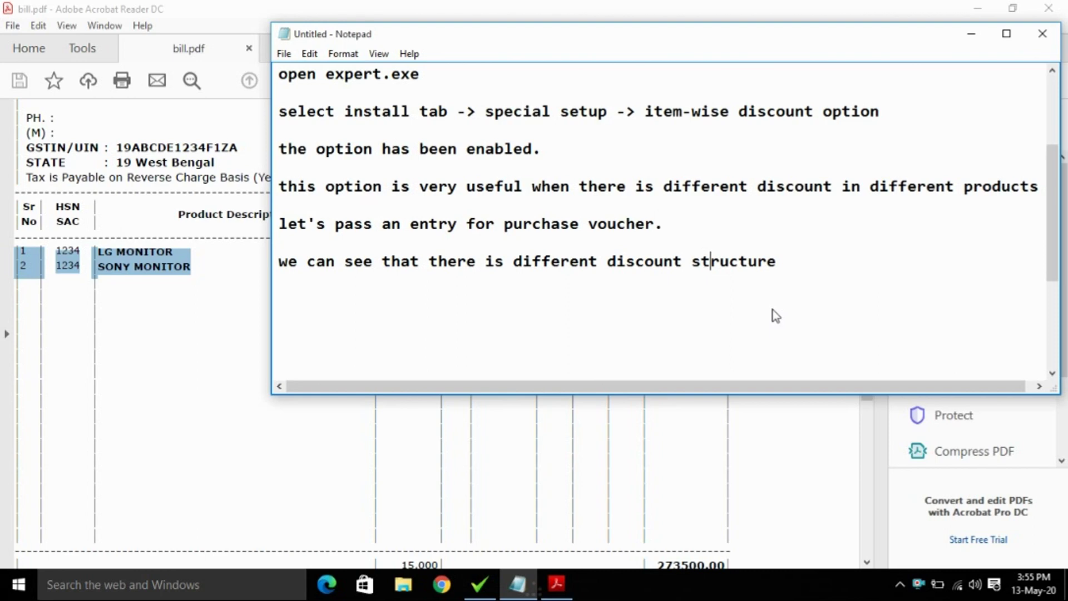
text(in every)
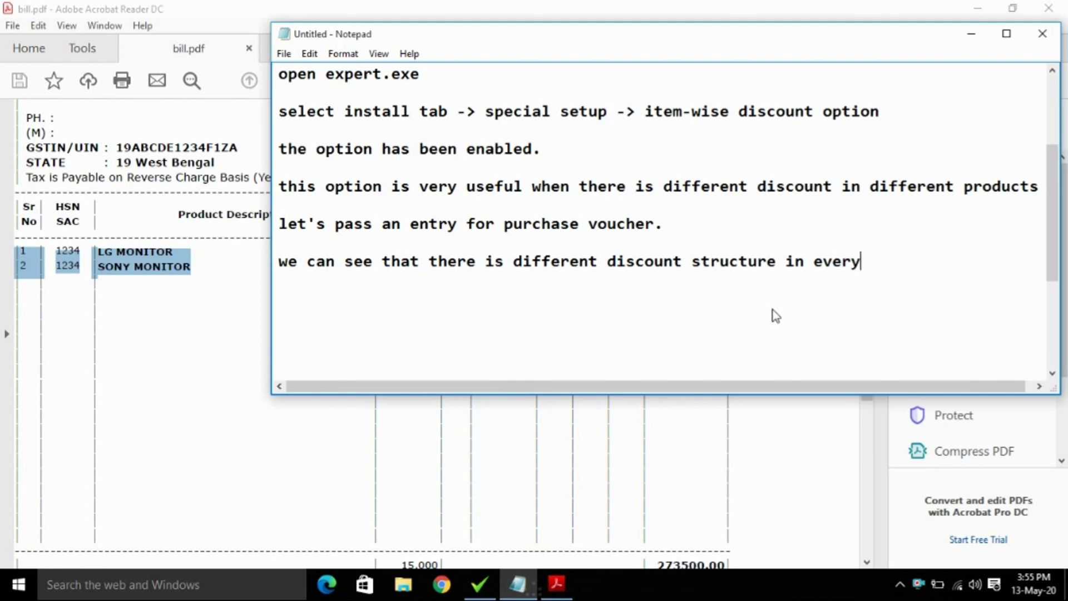
text( produ)
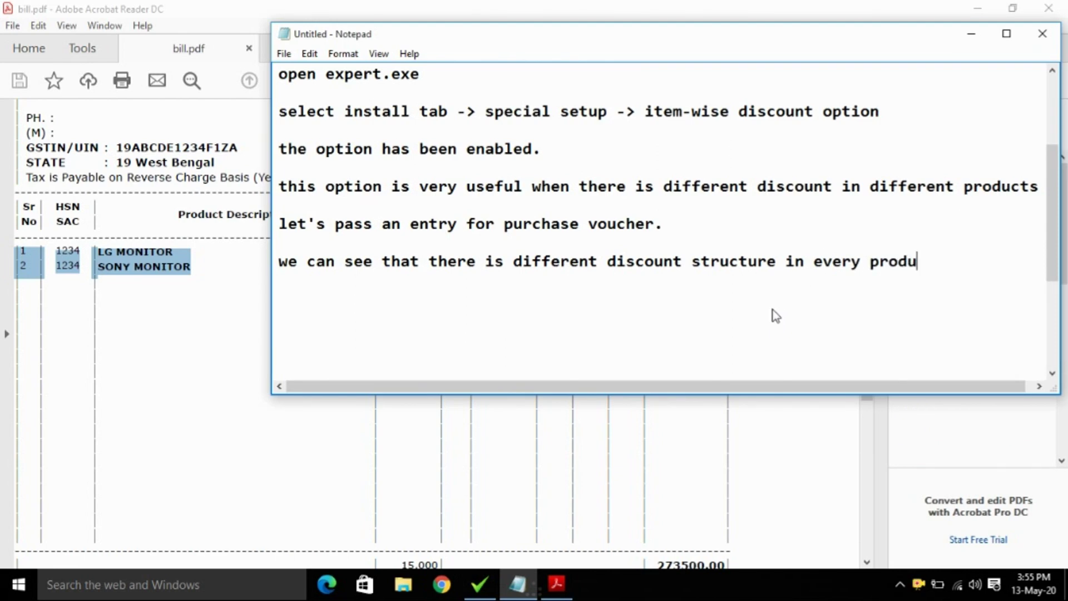
text(cts.)
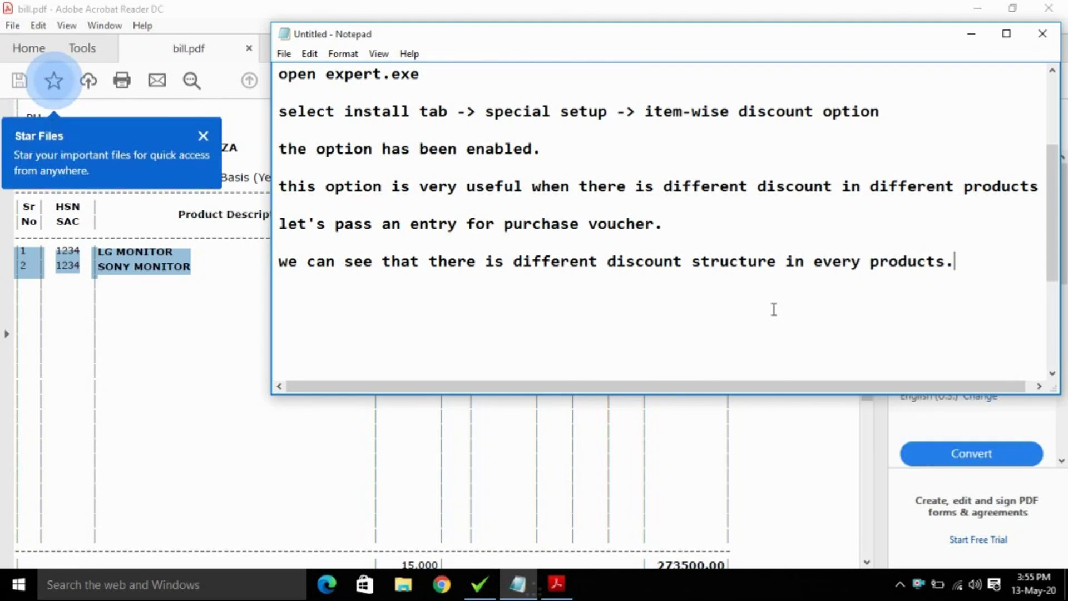
Add the note "now simply we will pass another entry for sales voucher" below, separated by a blank line.
key(Return)
key(Return)
text(no)
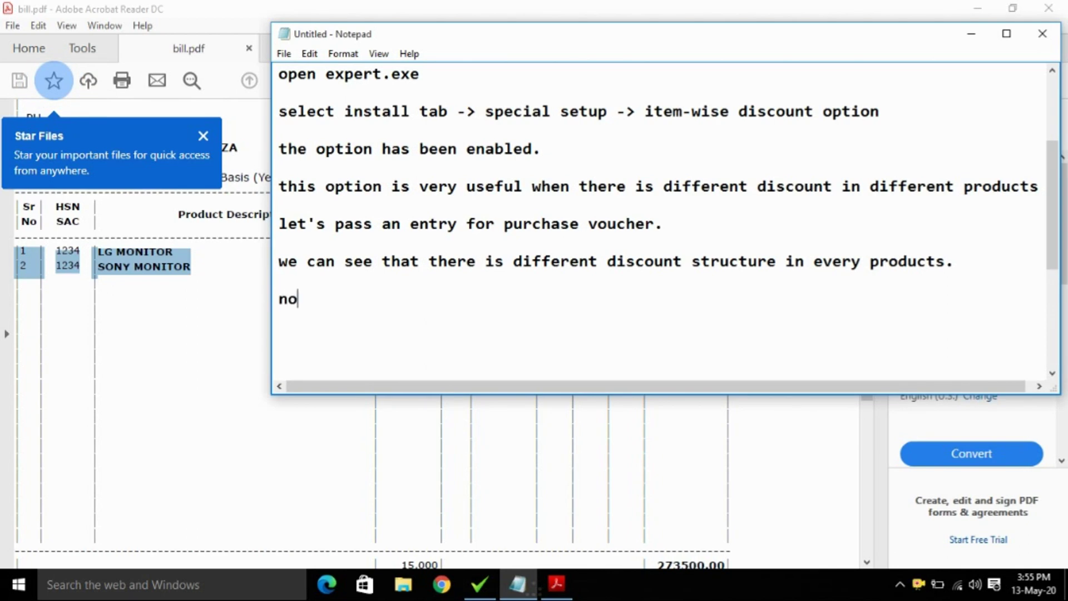
text(w simpl)
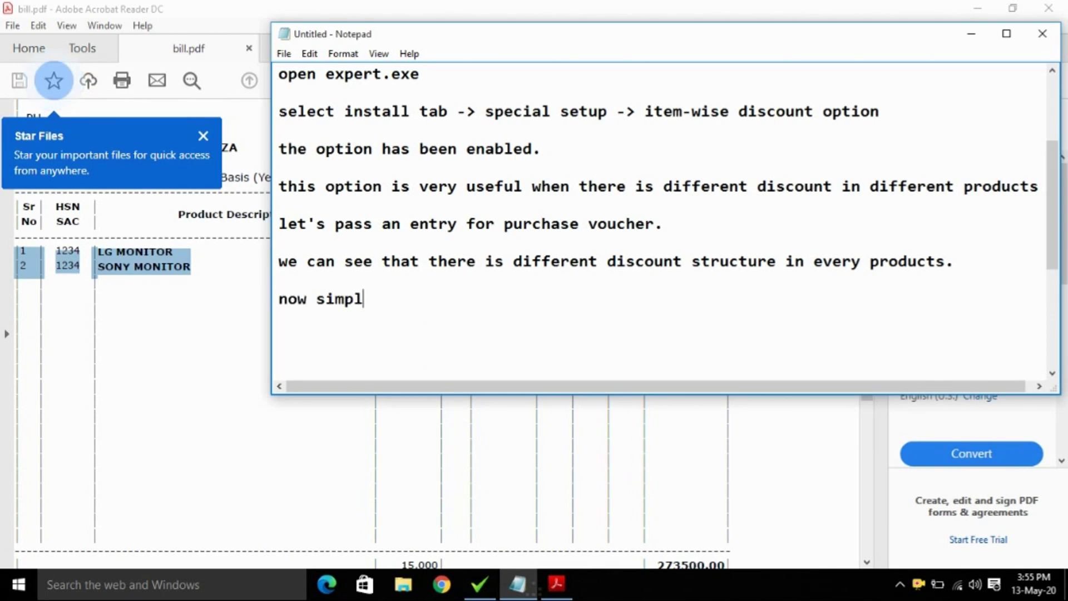
text(y we wil)
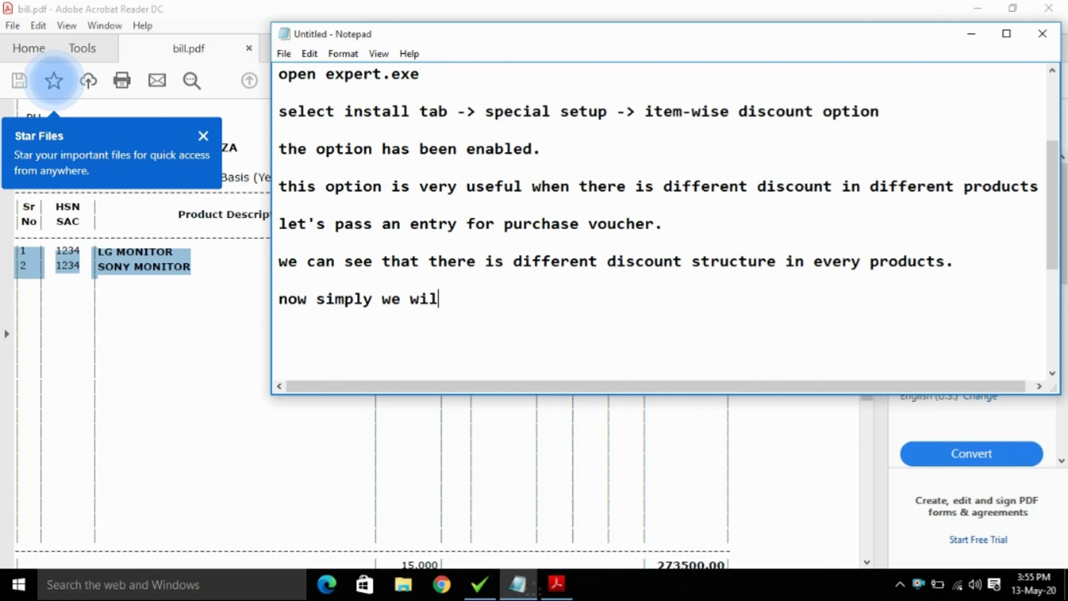
text(l pass )
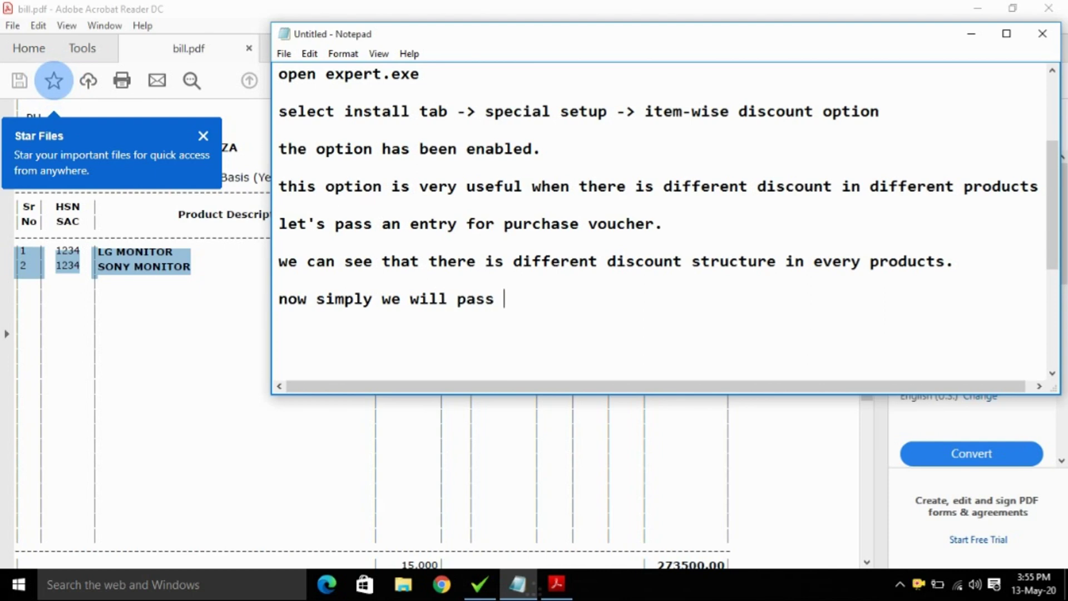
text(another entry for sales voucher)
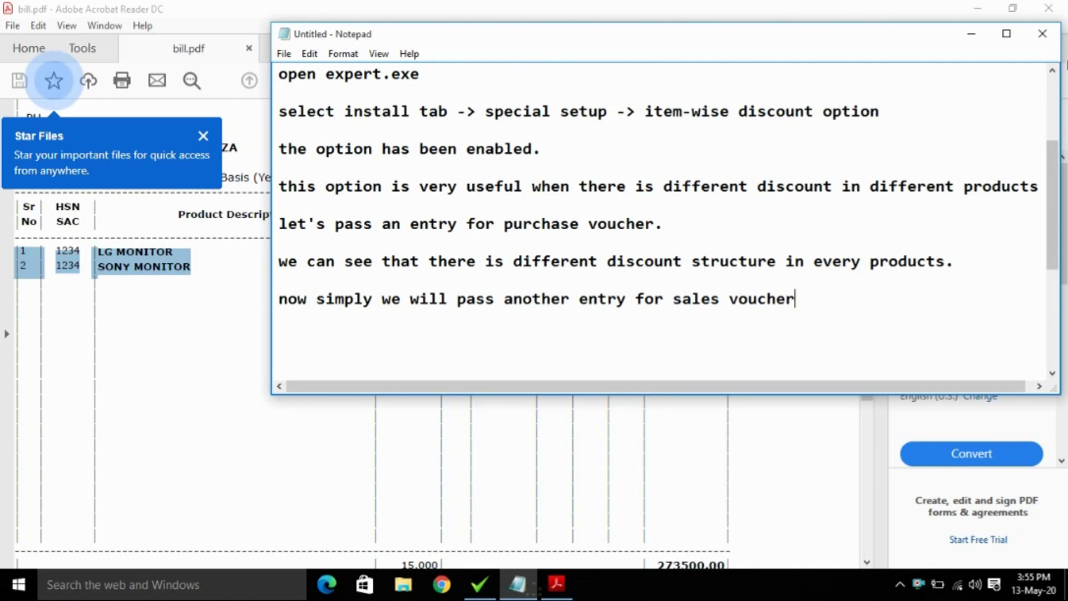
Close the bill PDF and delete the bill file from the desktop.
click(1049, 7)
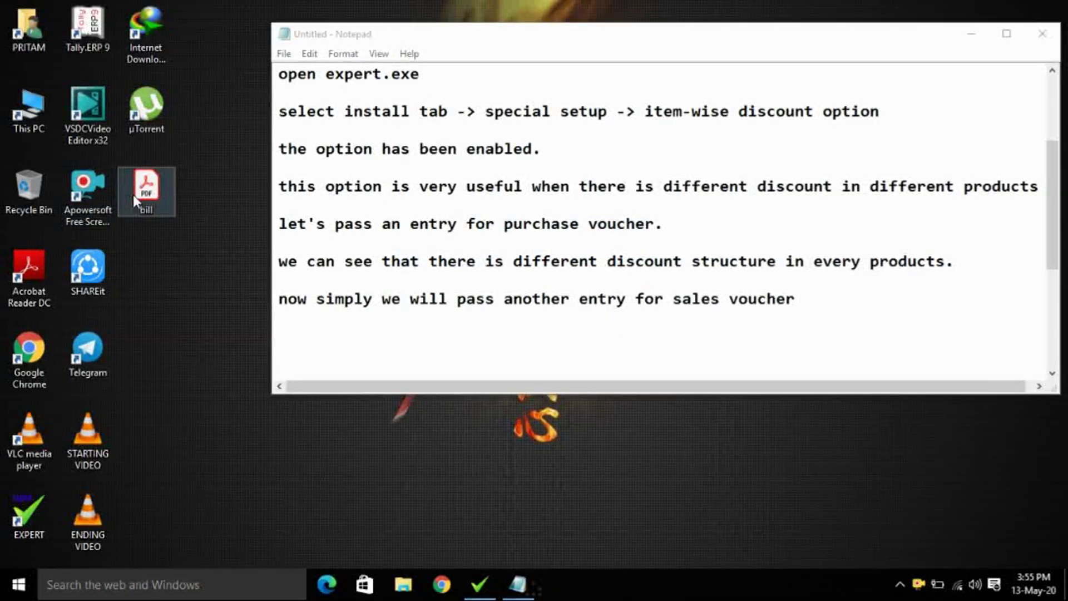
key(Delete)
key(Return)
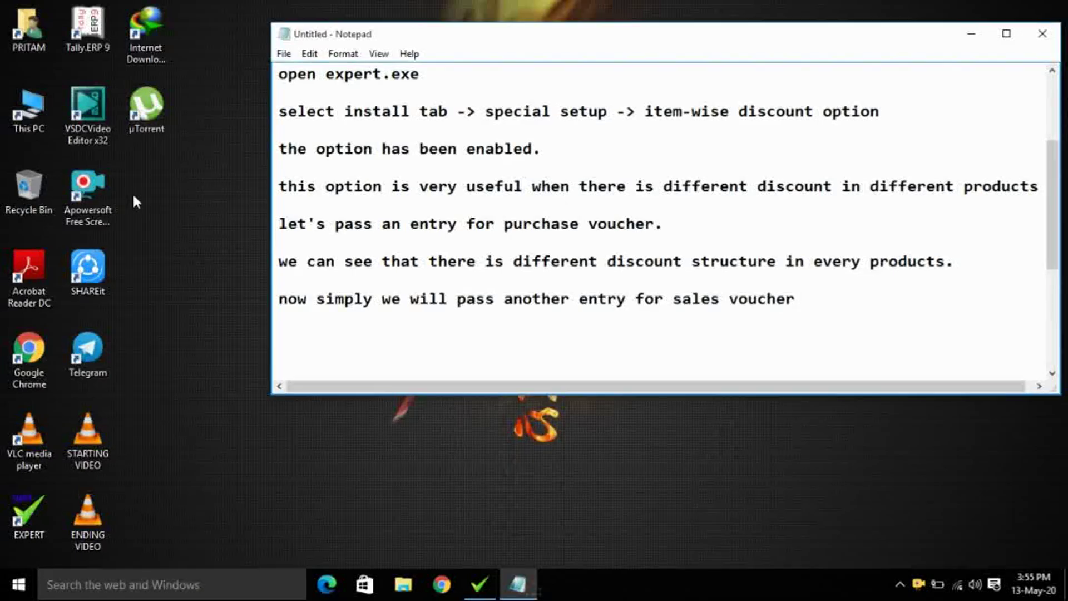
Switch to Expert, leave the purchase voucher and start a new sales voucher under Sales A/c dated 13/05/2020.
click(479, 584)
key(Escape)
key(Escape)
key(Up)
key(Return)
key(Return)
key(Return)
key(Return)
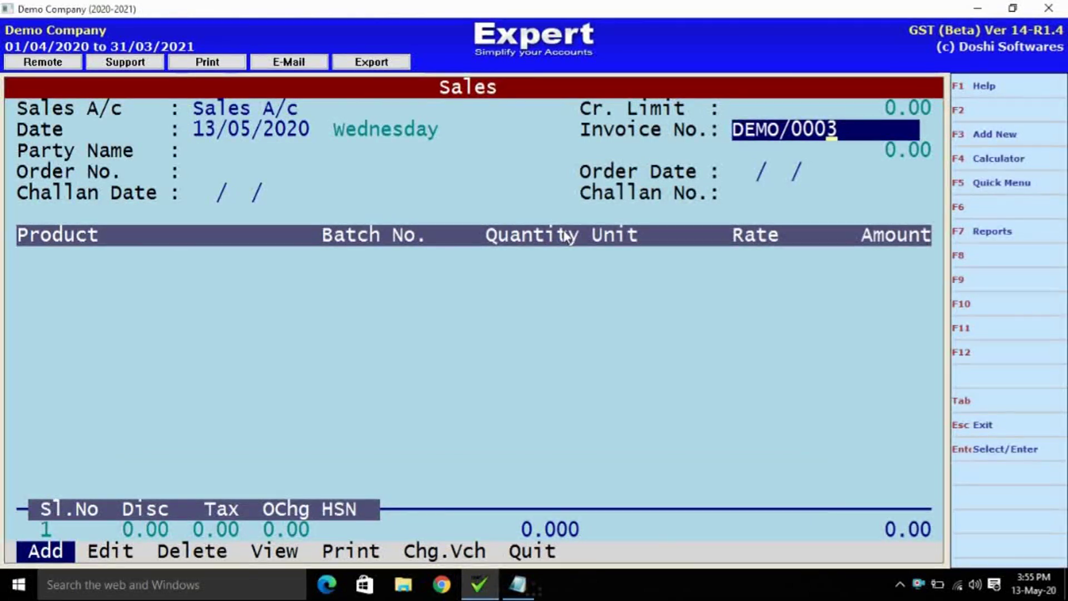
Set the invoice number to DEMO/0004, choose ABC LIMITED (KOLKATA) as the party and leave the order and challan details blank.
text(4)
key(Return)
key(Return)
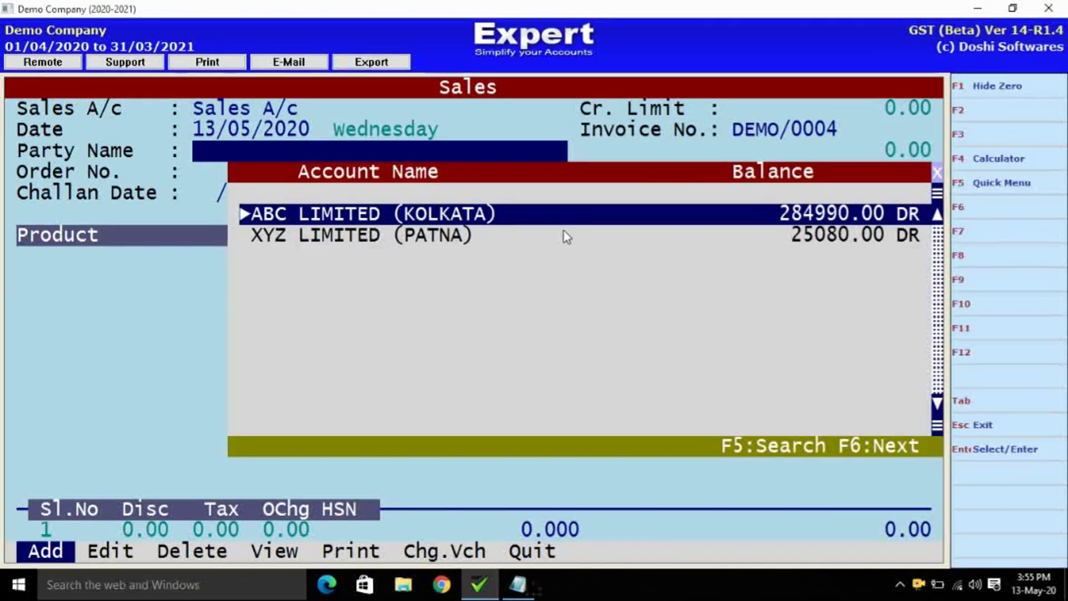
key(Return)
key(Return)
key(Return)
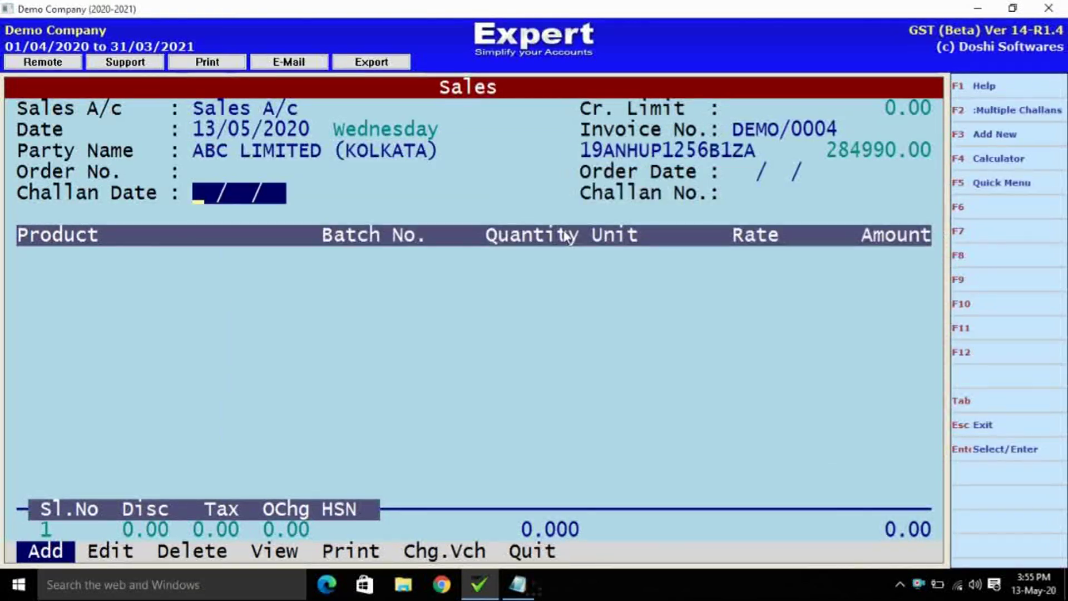
key(Return)
key(Return)
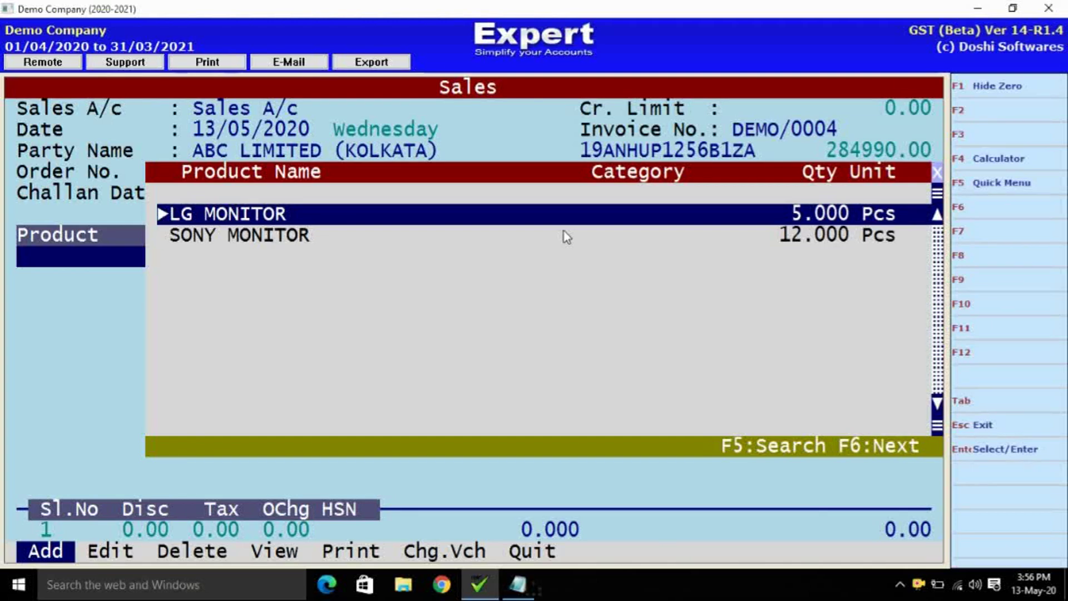
Add LG MONITOR to the sales voucher with quantity 3, rate 20000 and a 2% item discount.
key(Return)
text(3)
key(Return)
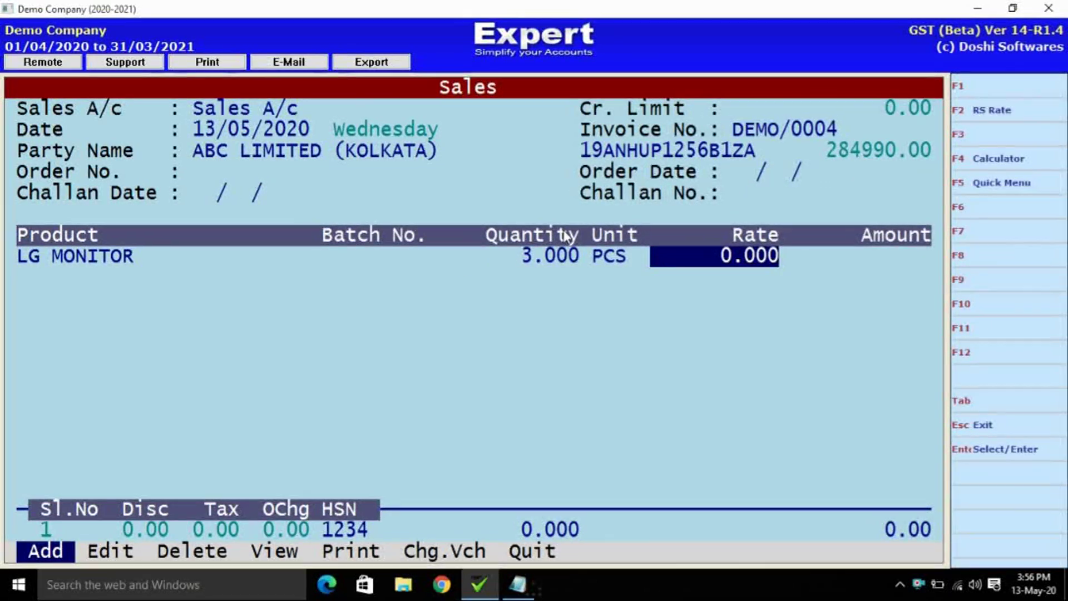
text(20000)
key(Return)
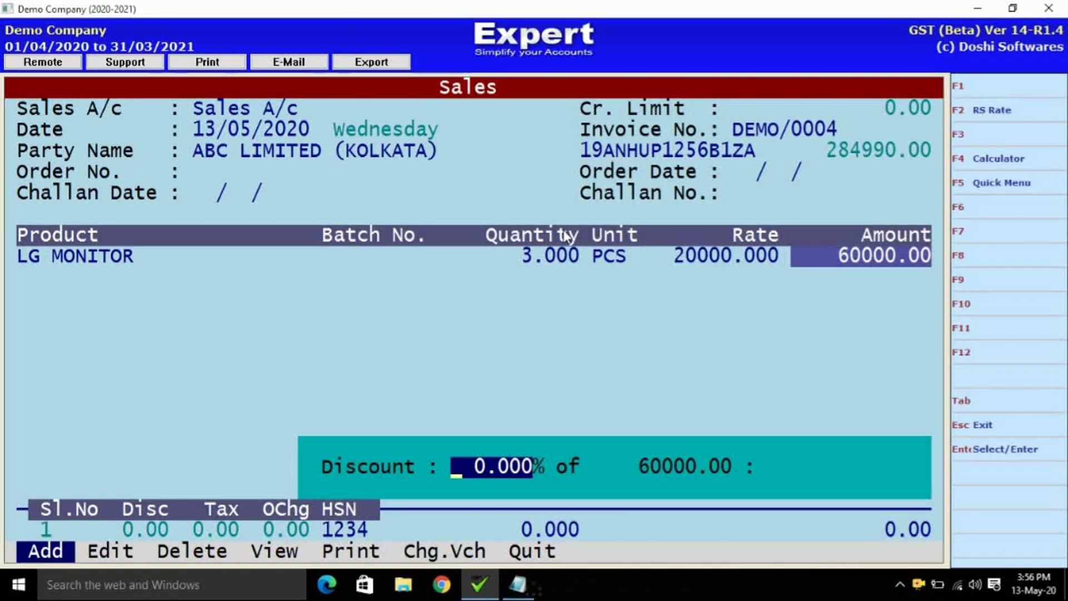
text(2  .)
key(Return)
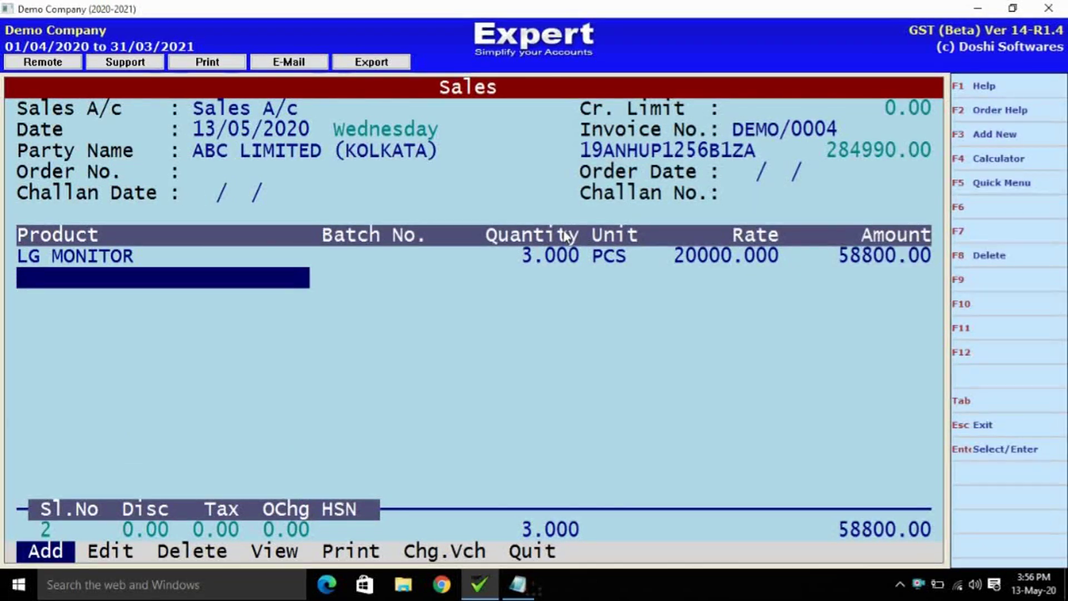
Add SONY MONITOR to the sales voucher with quantity 5, rate 22000 and a 3% item discount.
text(l)
key(BackSpace)
text(so)
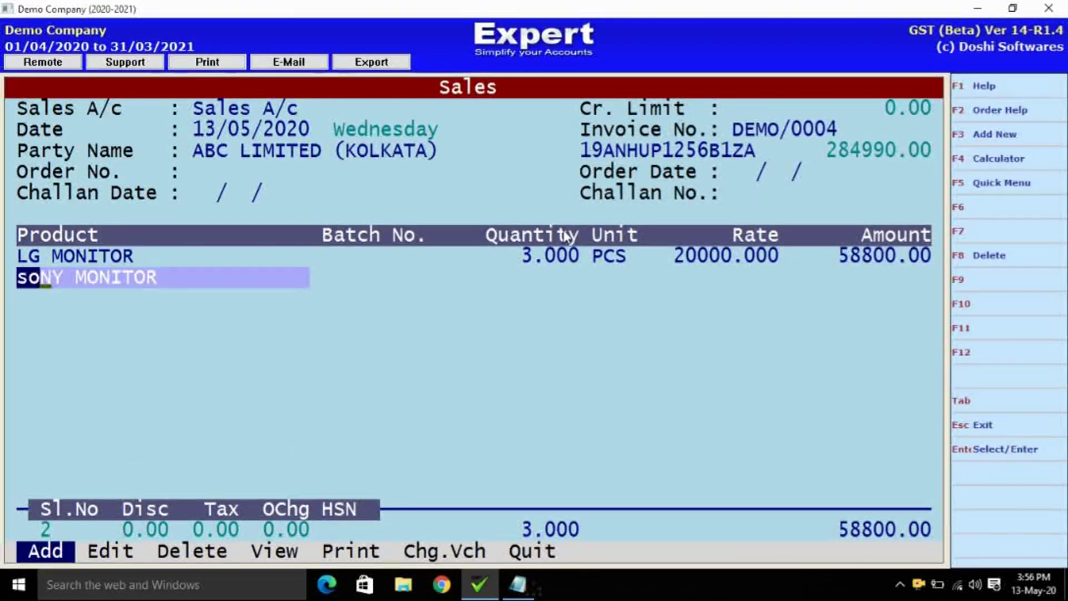
key(Return)
text(5)
key(Return)
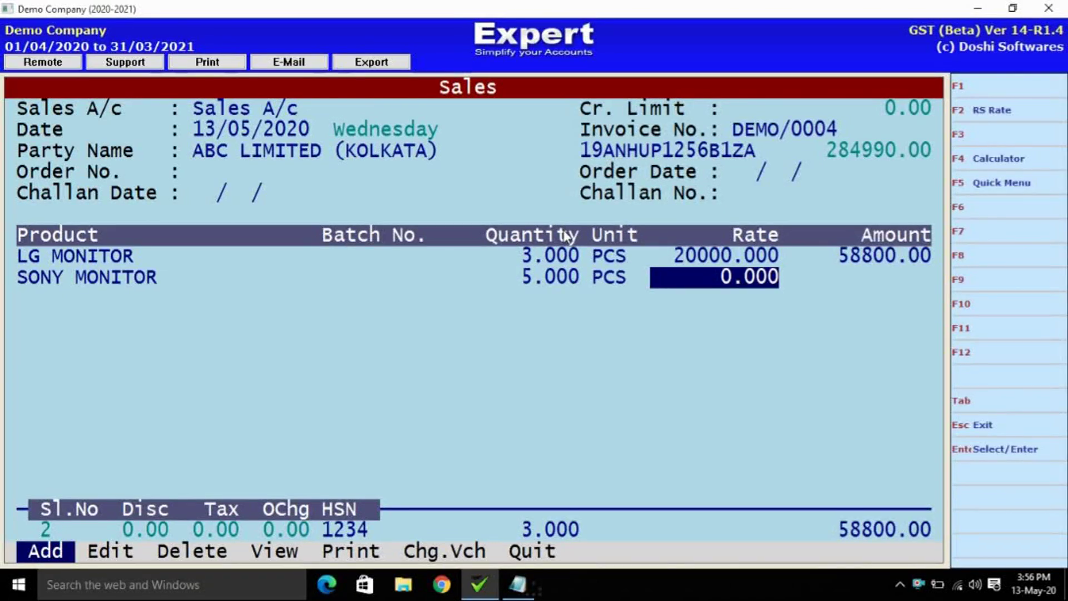
key(Return)
key(Escape)
key(F2)
key(Return)
text(3 .)
key(Return)
Finish the item list and accept the discount, charges, GST and round-off entries in the sales voucher summary.
key(Return)
key(Return)
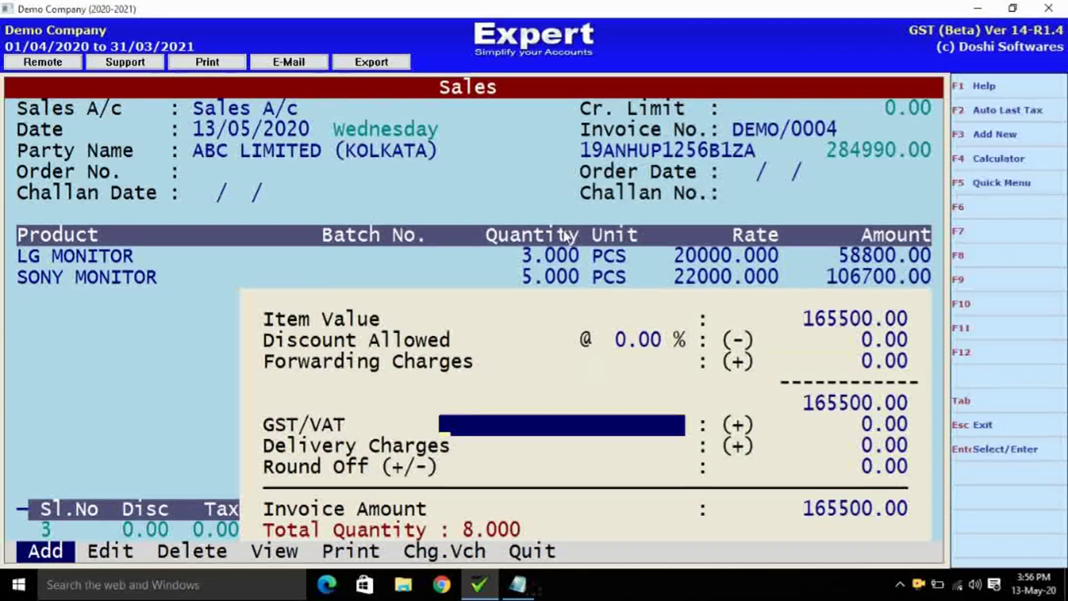
key(Return)
key(Return)
key(Return)
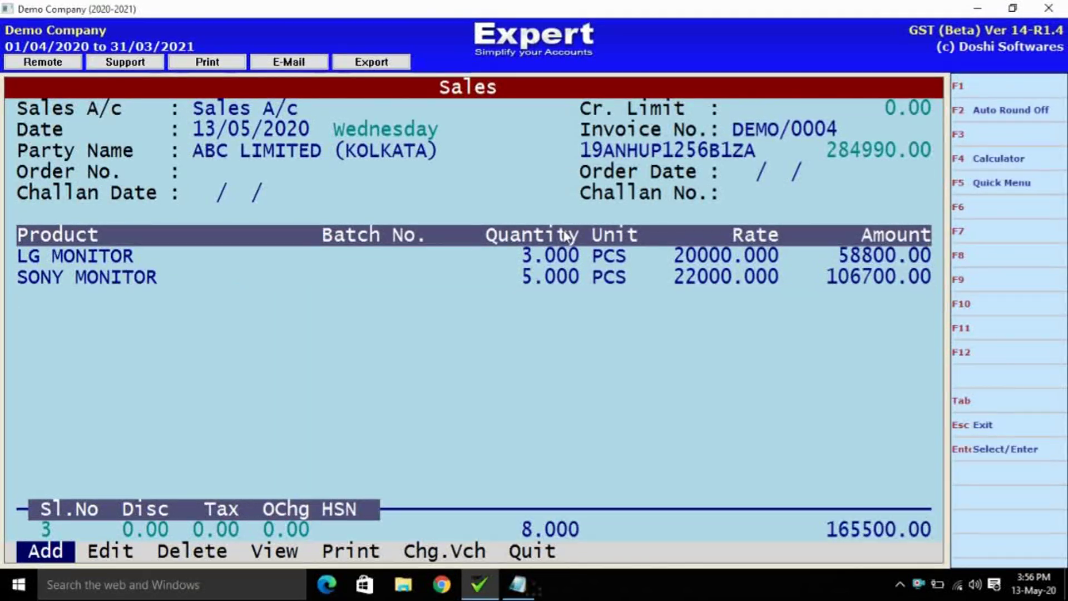
Print the sales invoice to a PDF file named sales on the desktop.
key(Left)
key(Return)
key(Return)
key(Return)
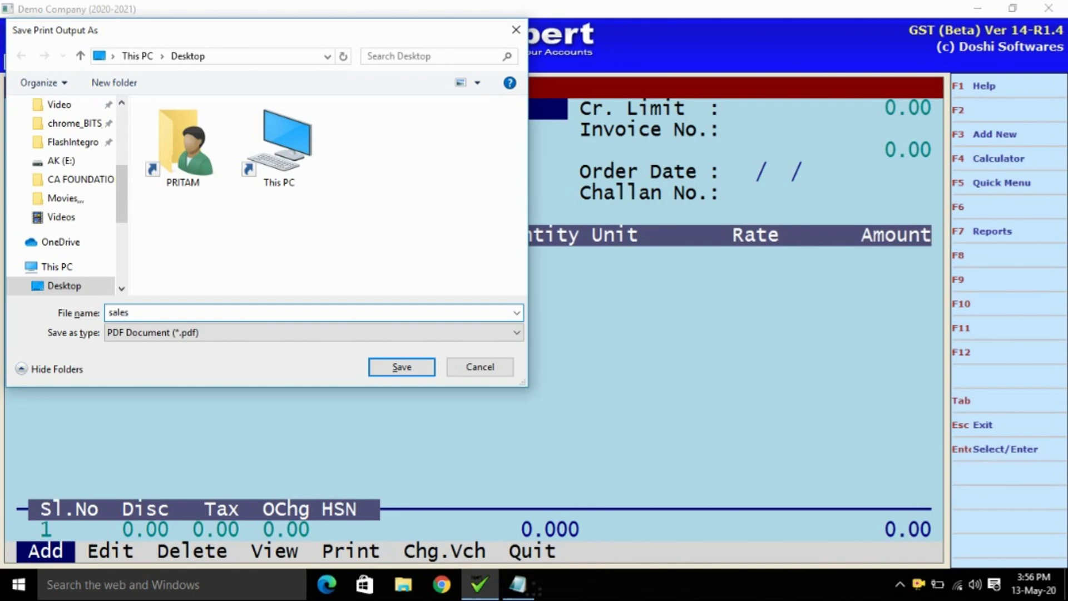
text(sales)
key(Return)
Minimize Expert, open the sales PDF from the desktop and review the invoice's header, item lines and tax totals.
click(978, 8)
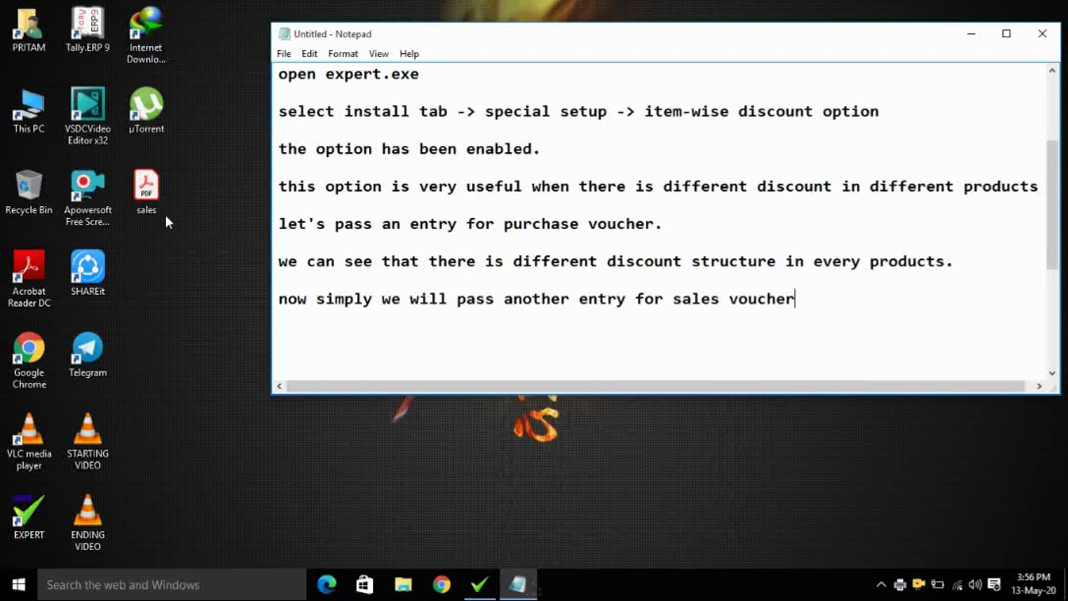
click(149, 191)
double_click(149, 191)
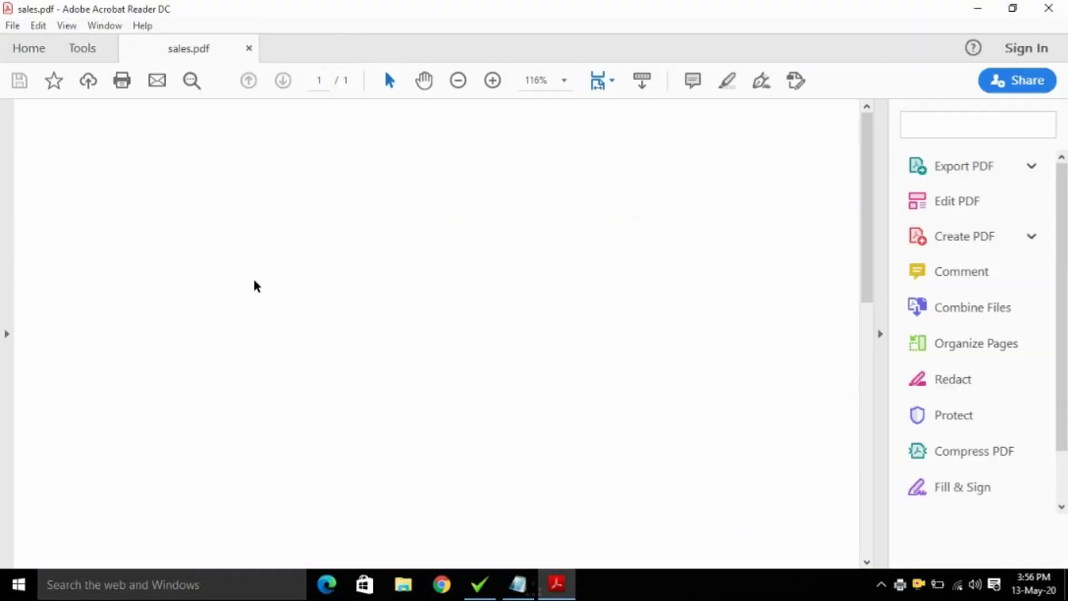
scroll(384, 353, down, 1)
scroll(384, 354, down, 4)
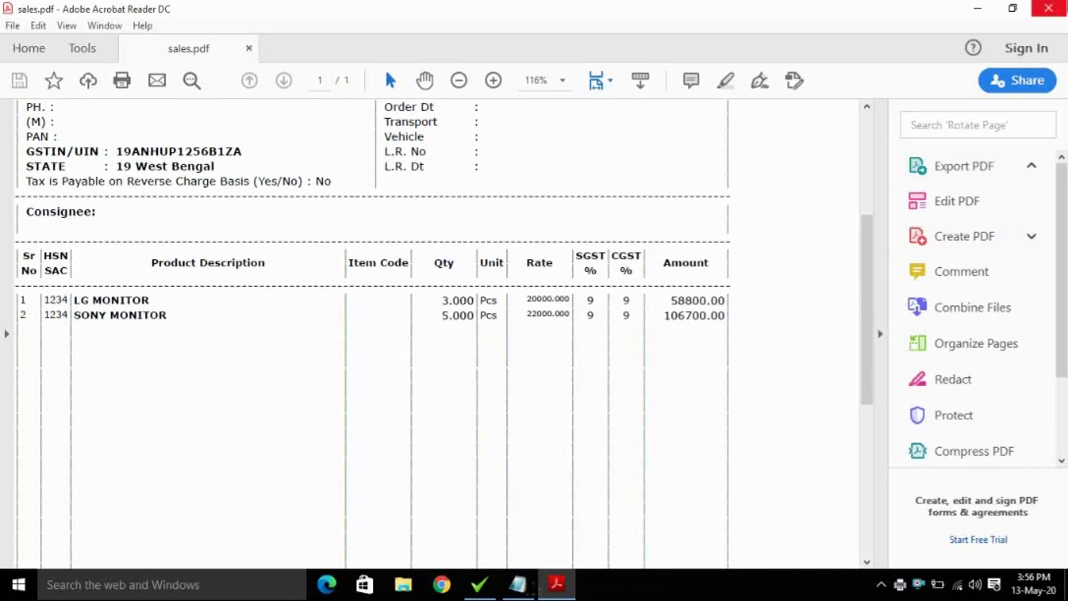
scroll(632, 376, up, 5)
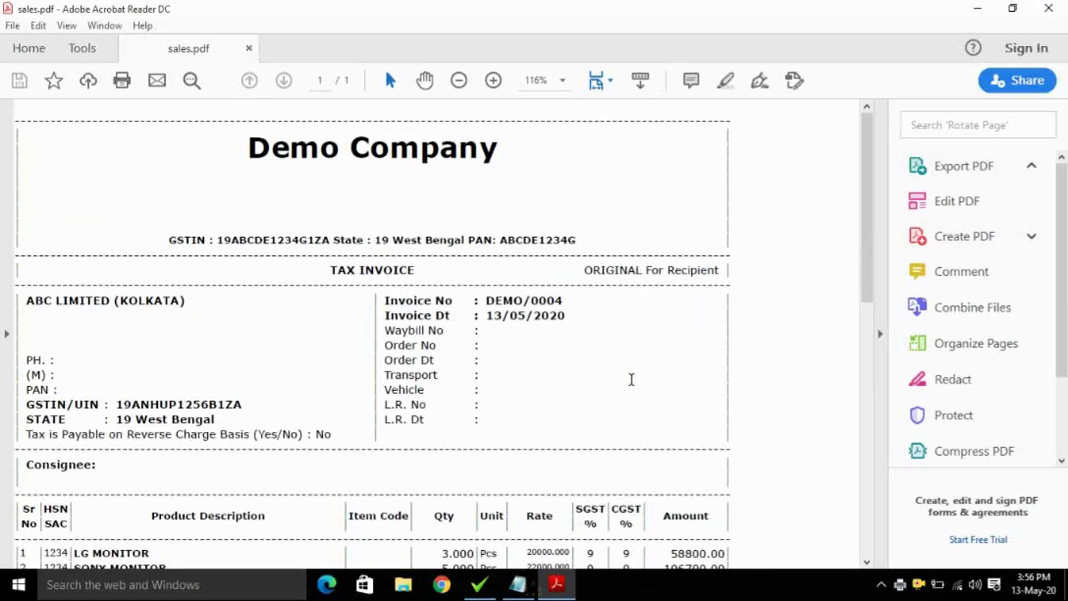
scroll(684, 308, down, 7)
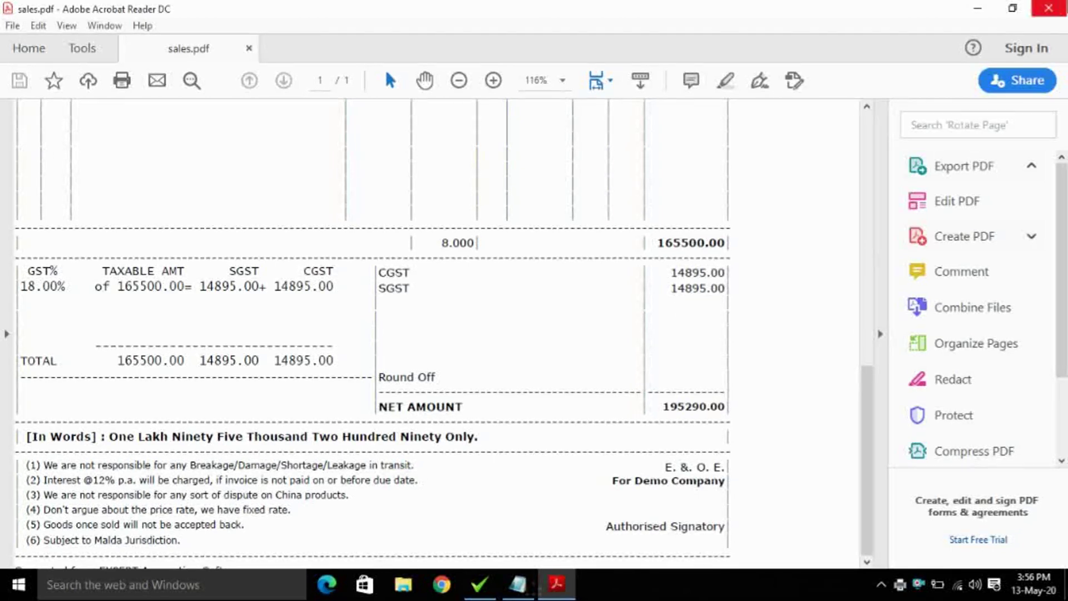
Close the sales PDF and switch back to Expert.
click(1049, 8)
click(793, 321)
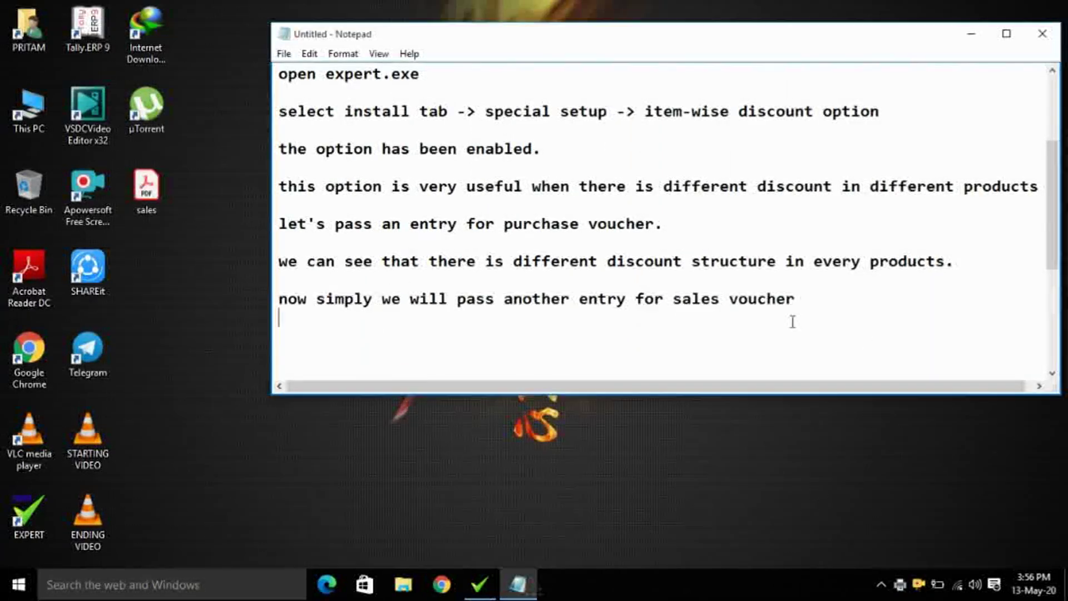
key(alt+Tab)
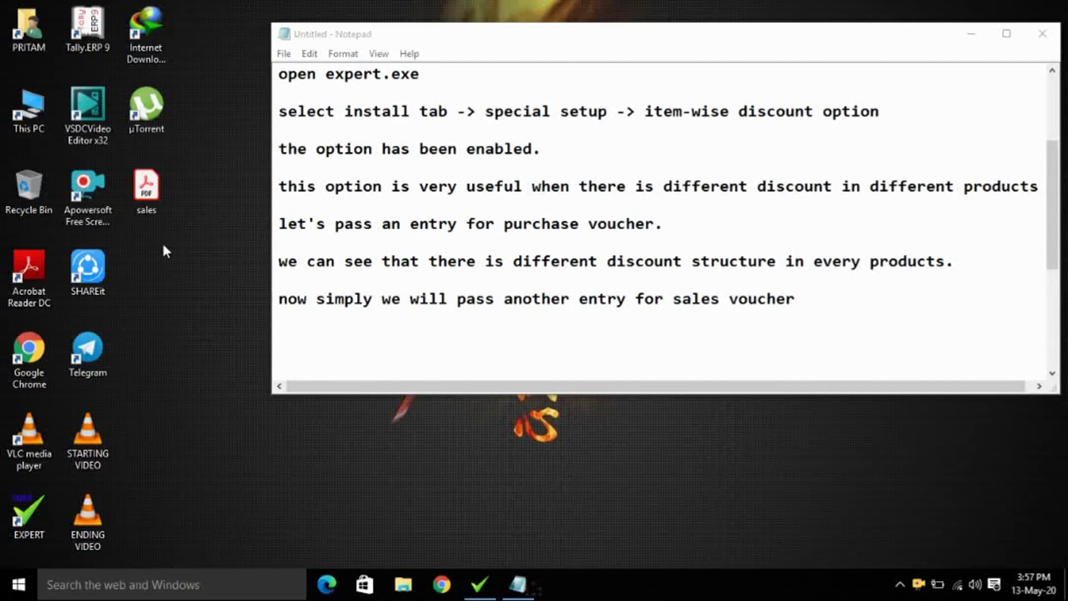
Open the sales PDF from the desktop and highlight the Disc % column by the monitor items.
click(158, 206)
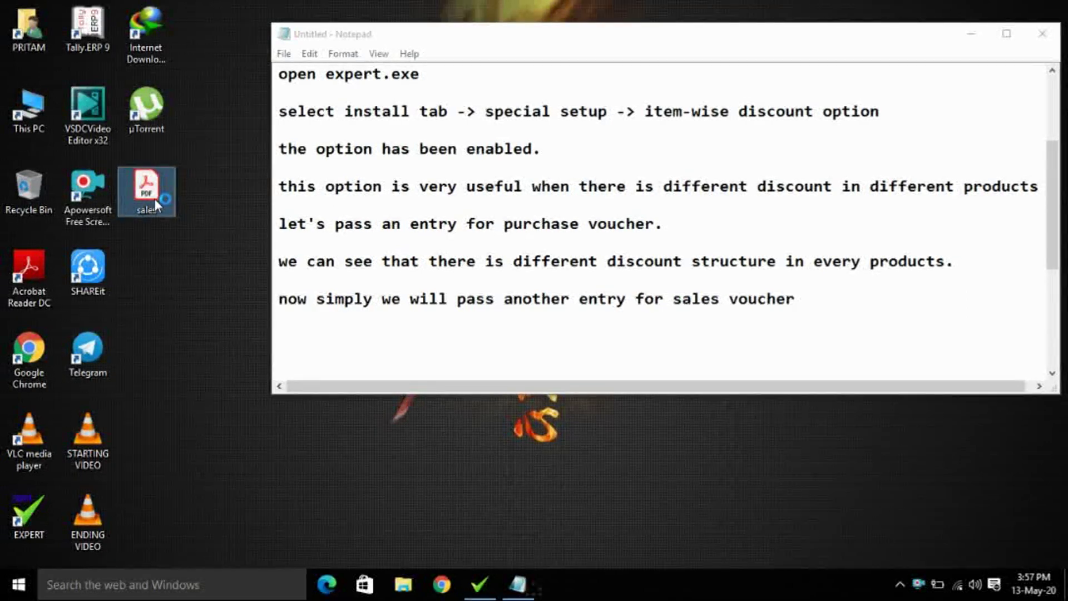
double_click(155, 199)
scroll(472, 305, down, 5)
drag(538, 228, 588, 275)
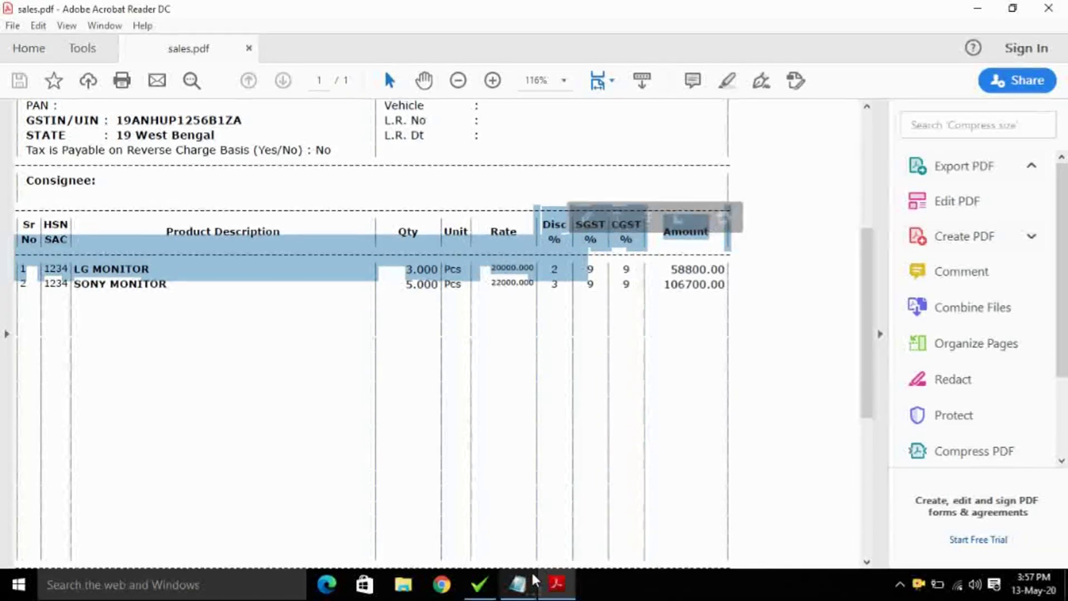
Switch to Notepad and add the line "see we have different discounts" below the sales voucher note.
click(518, 583)
key(Return)
key(Return)
text(s)
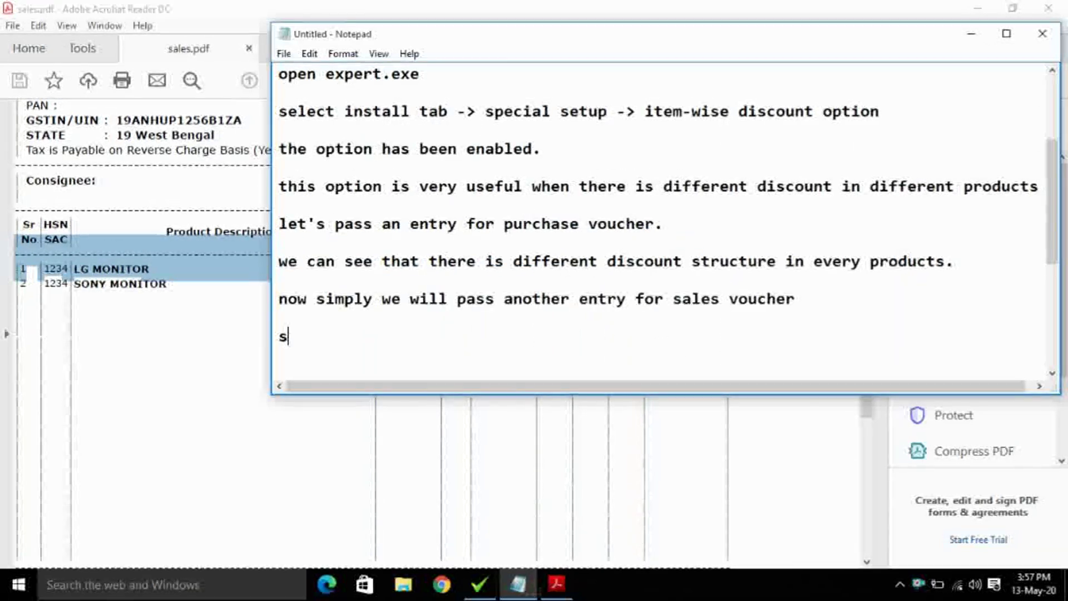
text(ee we have )
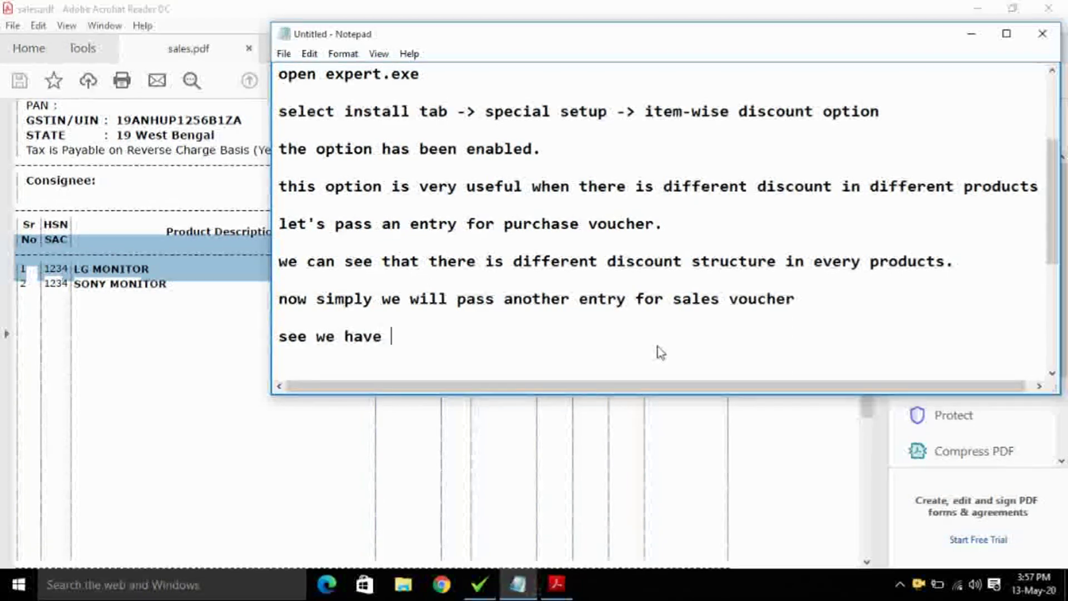
text(different)
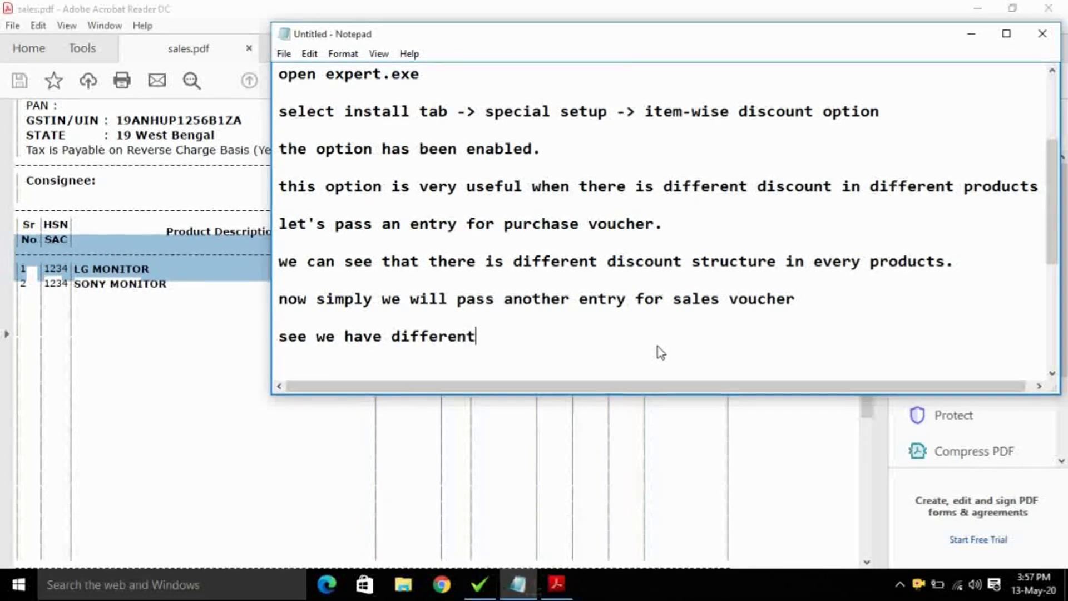
text( discounts)
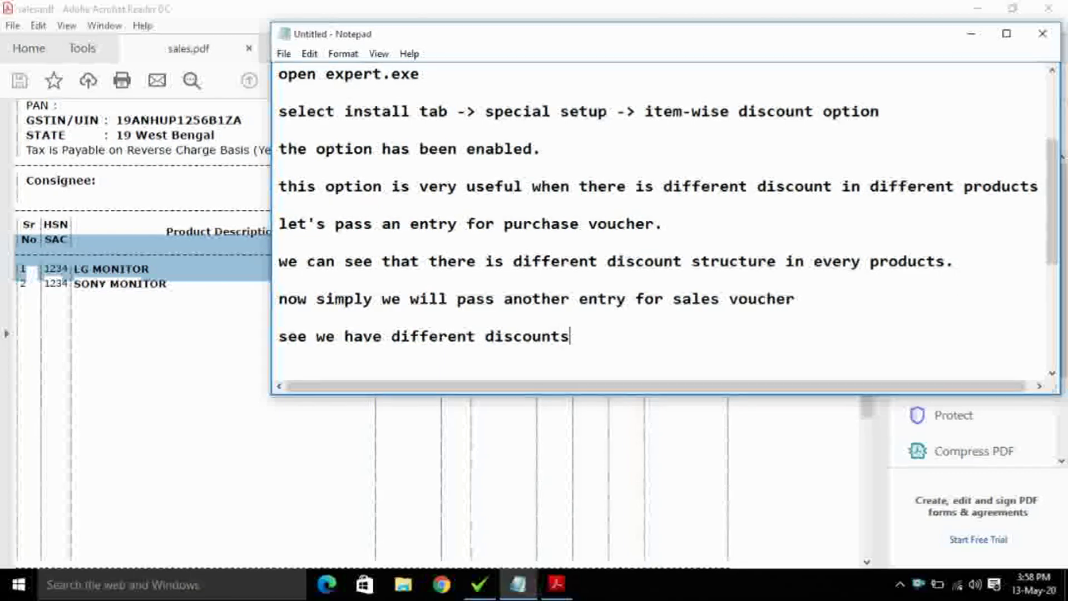
Add a new paragraph reading "this option generally used when the vendor or you provide discount on the basis".
key(Return)
key(Return)
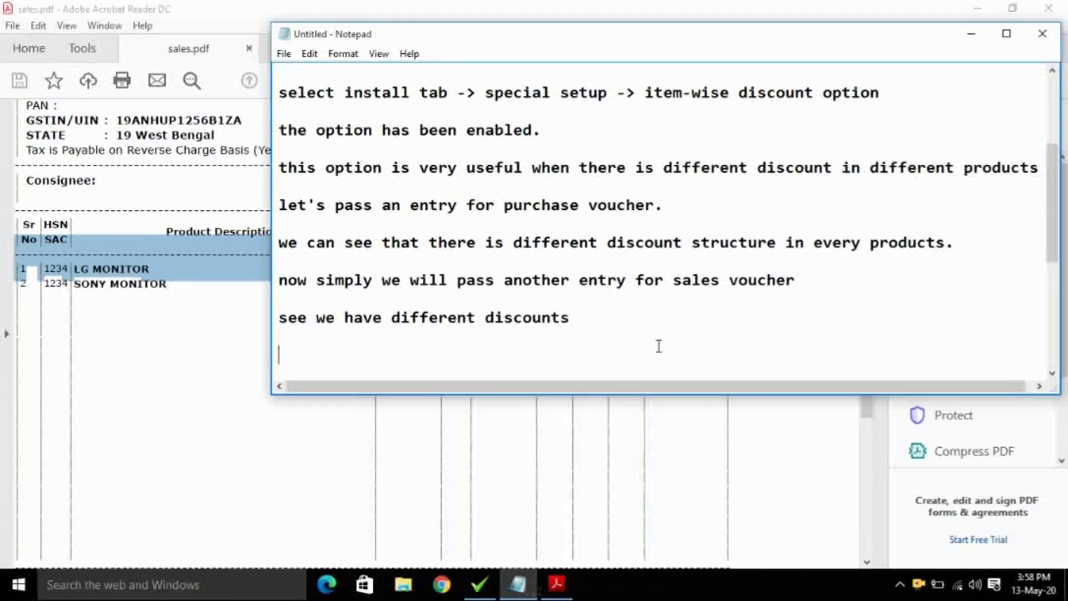
text(this option generally )
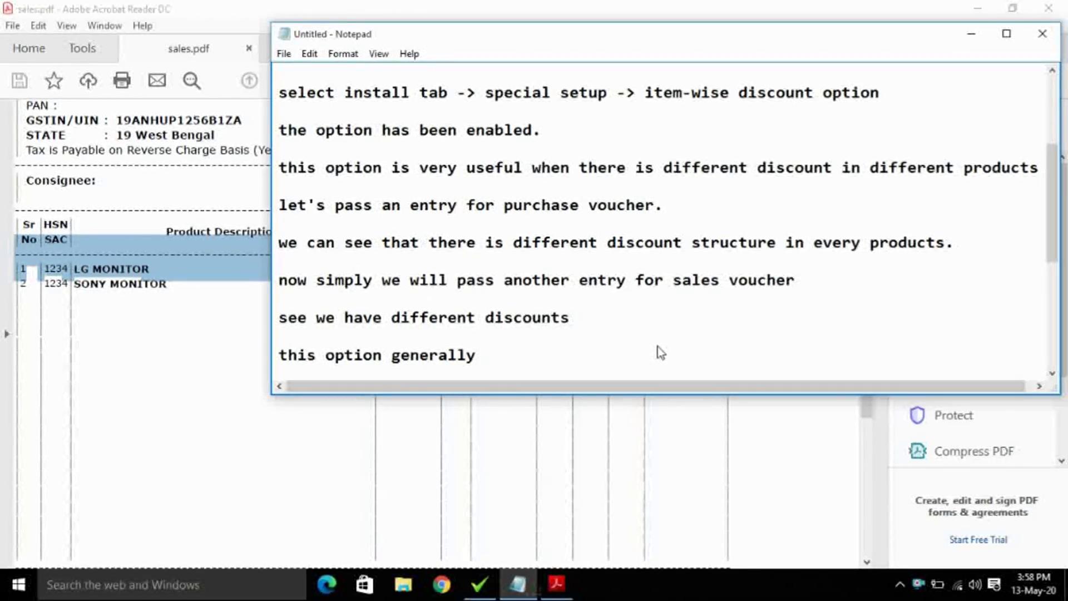
text(used when the ven)
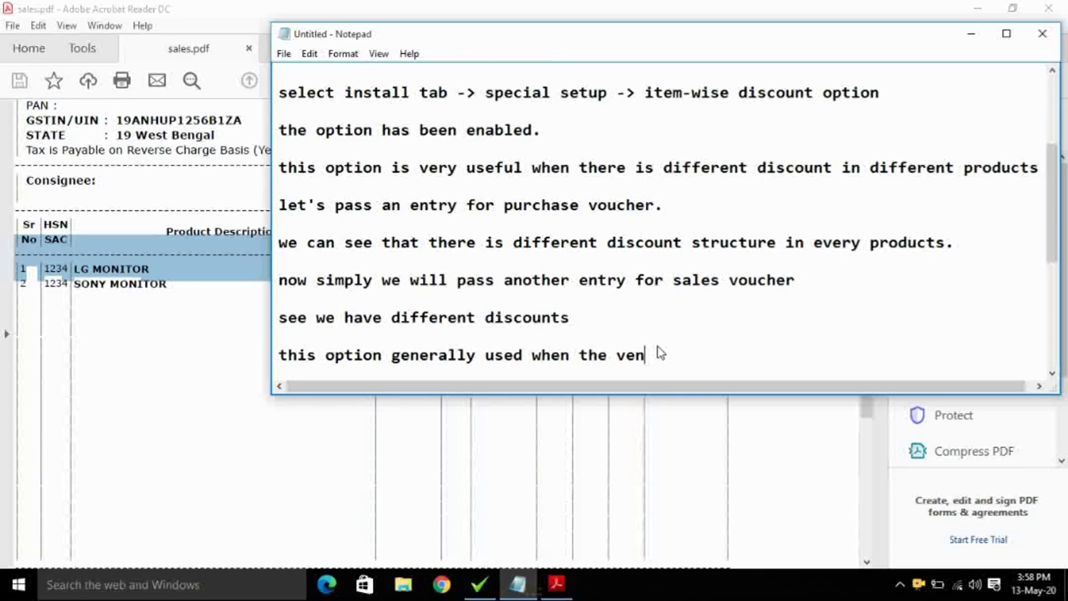
text(dor or)
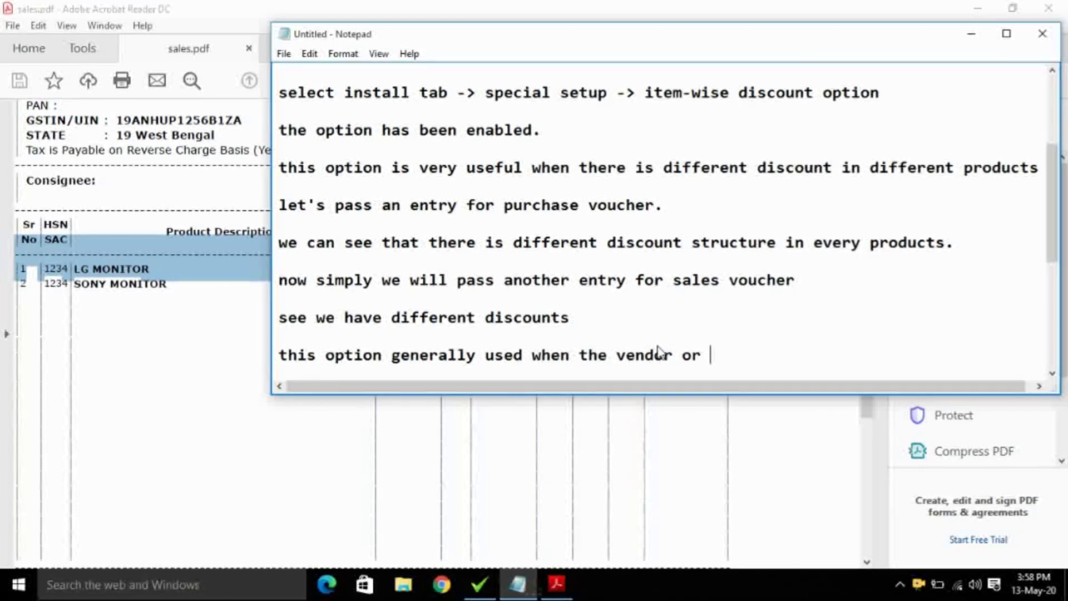
text(y)
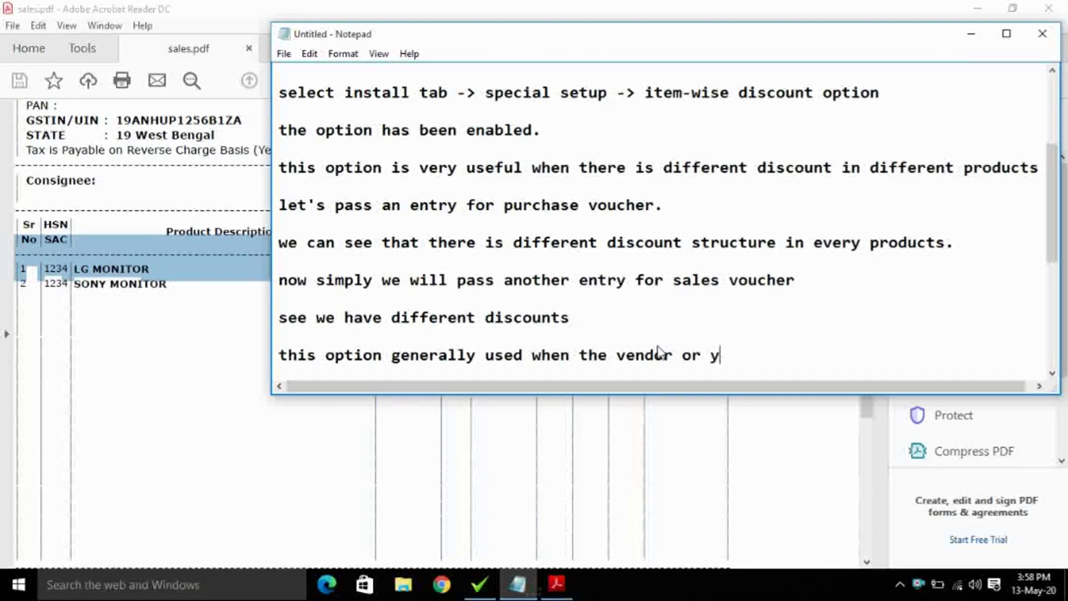
text(ou pro)
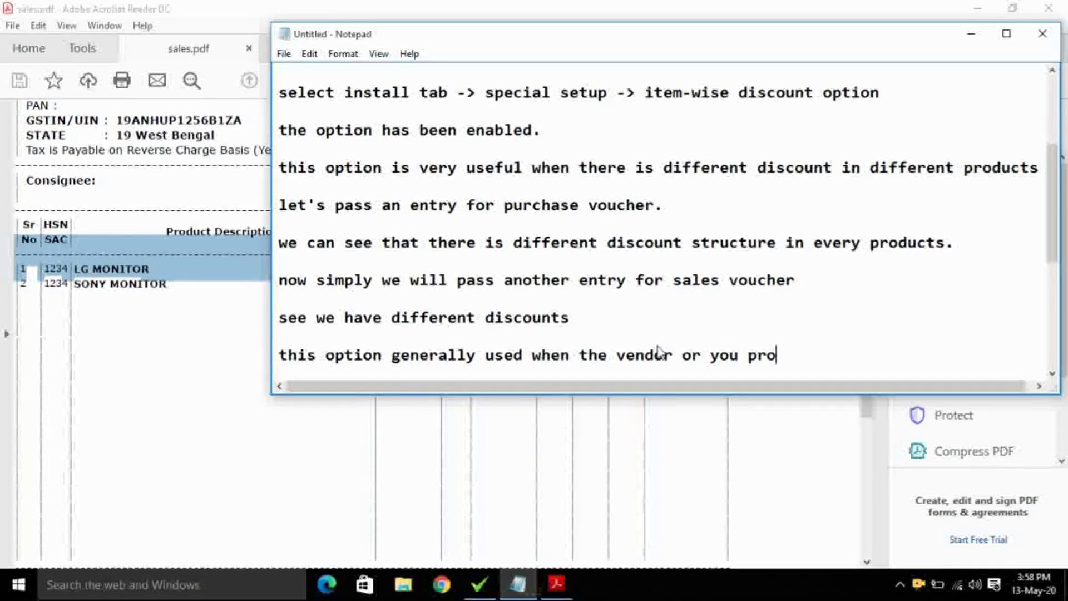
text(vide d)
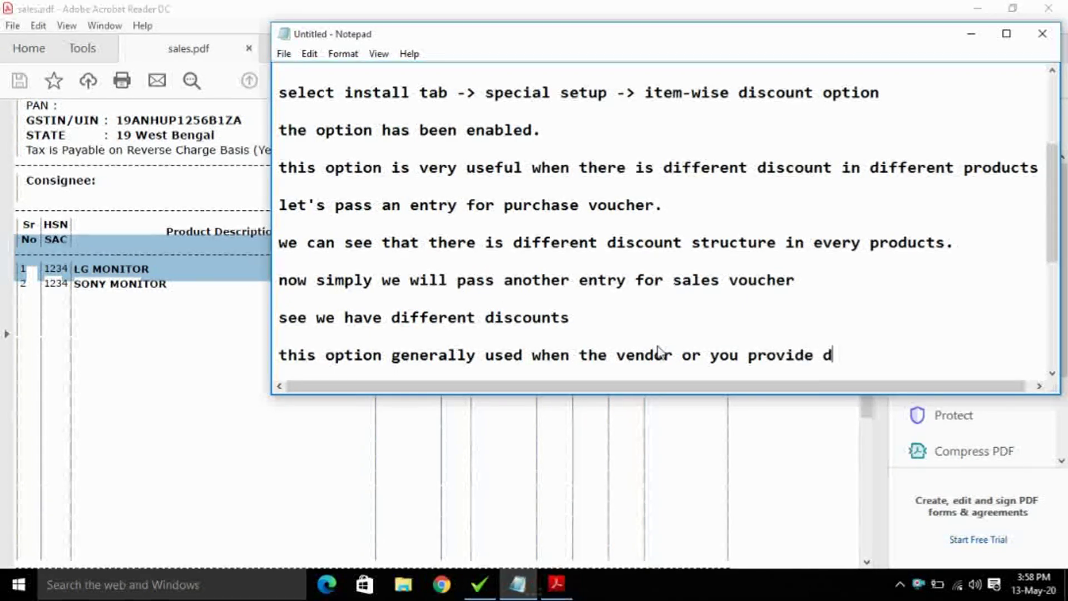
text(iscount )
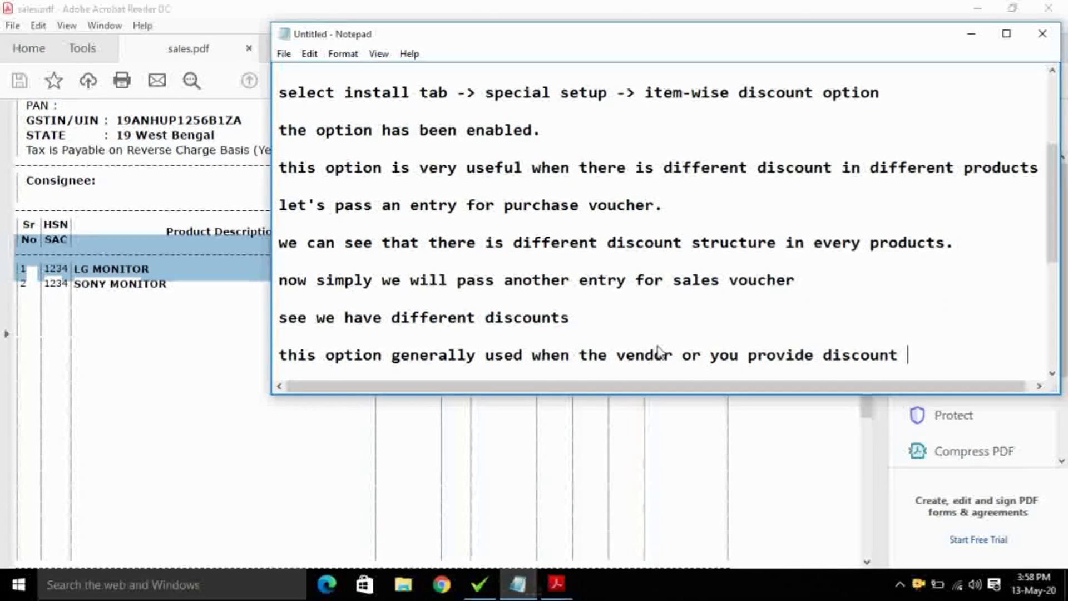
text(on the basis)
Continue the paragraph on a new line with "of quantity purchase that is generally a customers bill a small quantity then".
key(Return)
text(of )
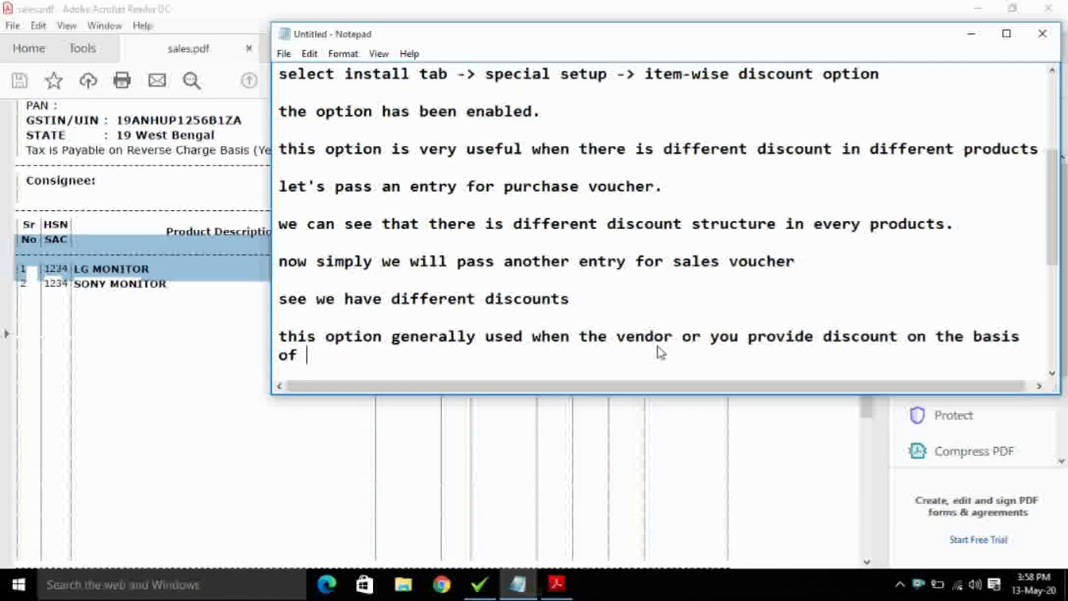
text(quantity)
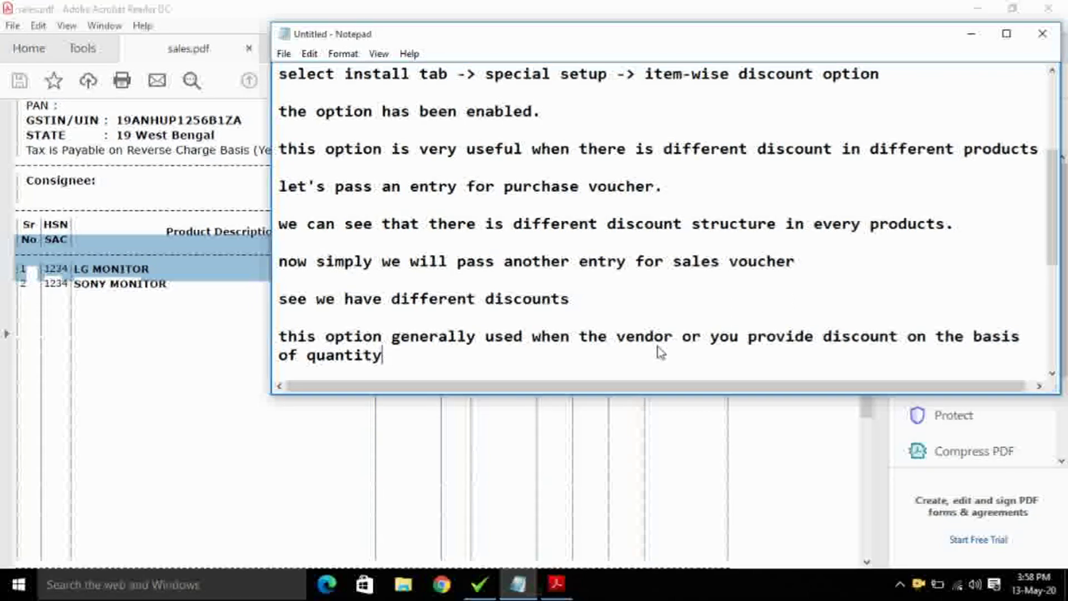
text( purchase that is)
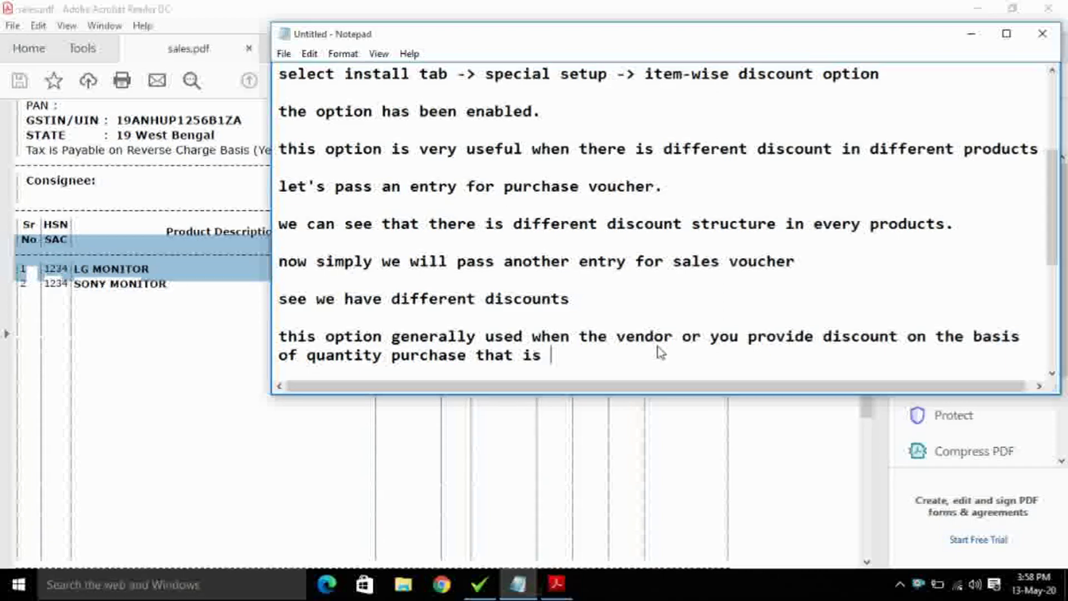
text(generally a customers )
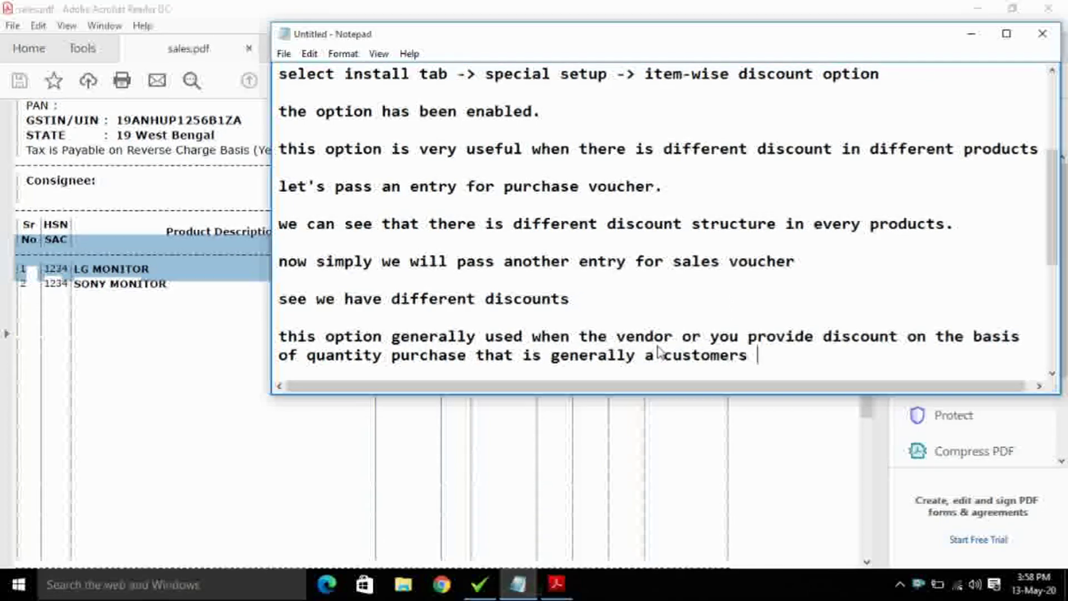
text(bill a sma)
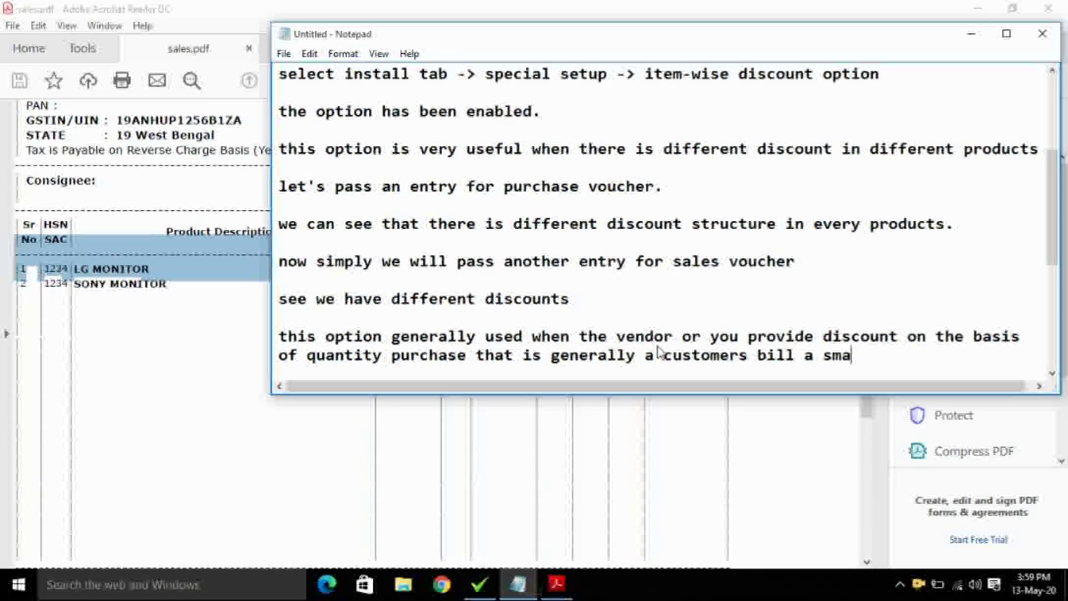
text(ll quantity)
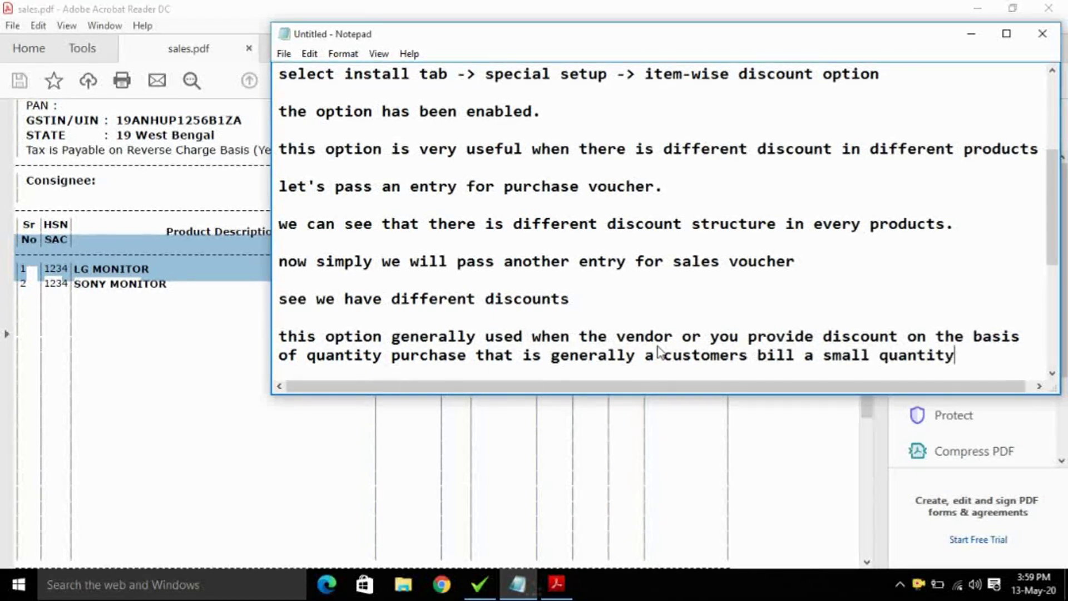
text( then)
Add the paragraph's next line, "you will offer purchase more than a particular quantity then i will offer".
key(Return)
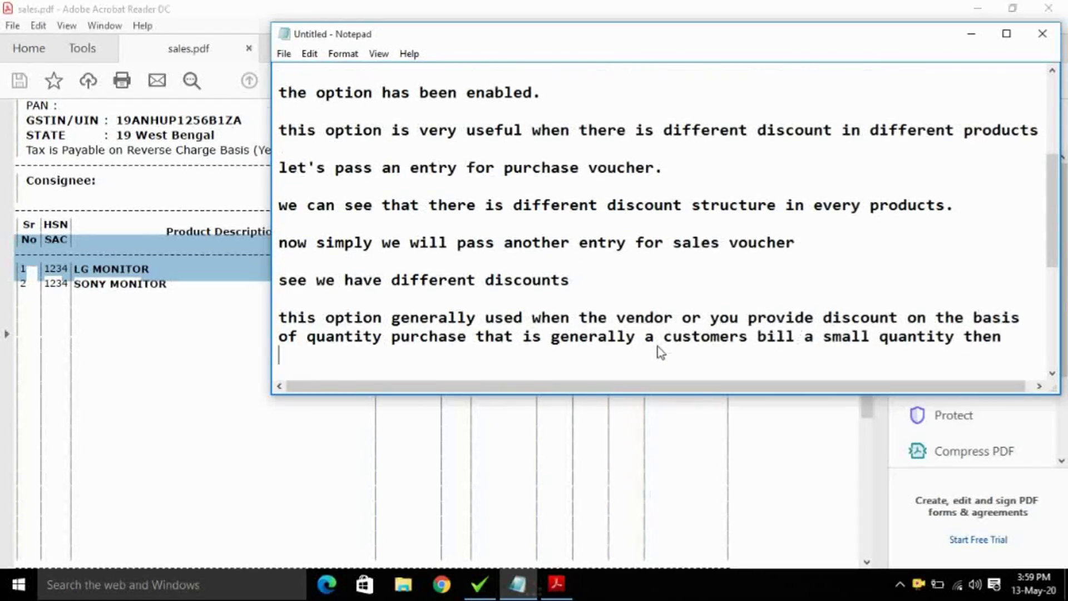
text(you will)
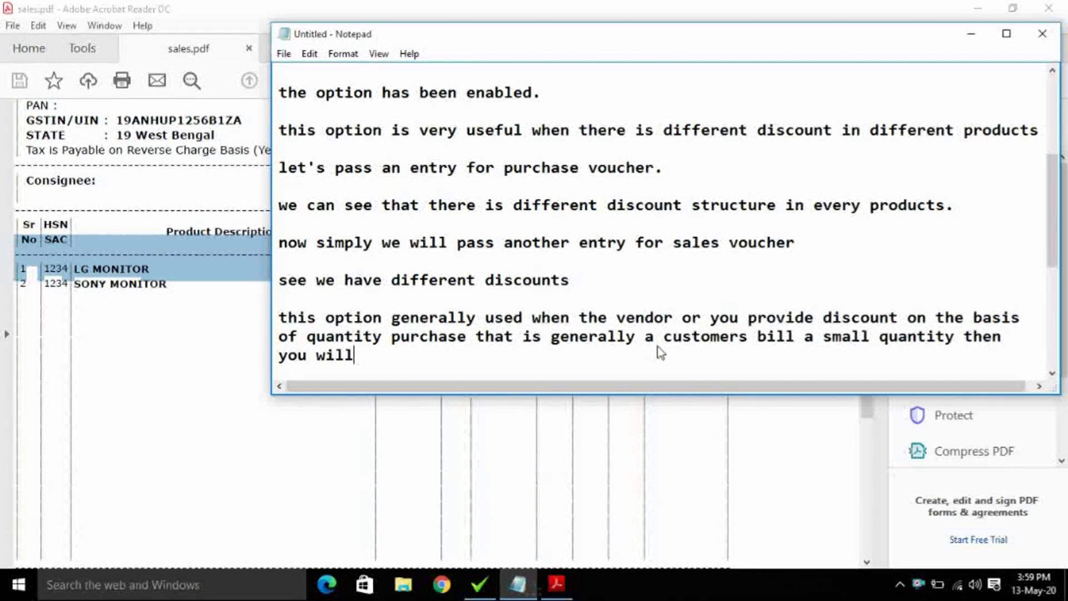
text( offt)
key(BackSpace)
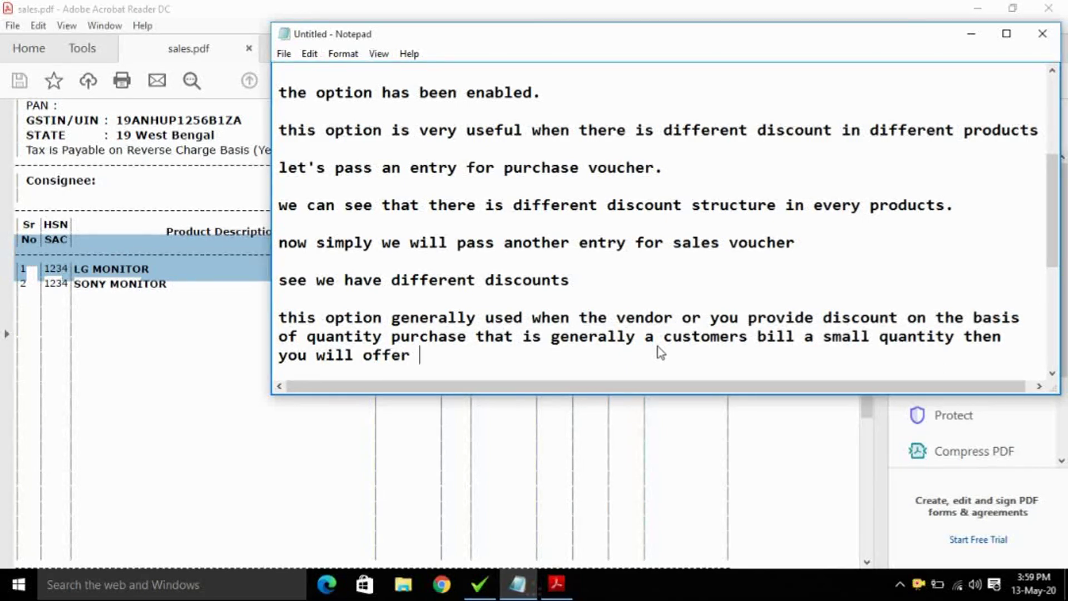
text(er purchase )
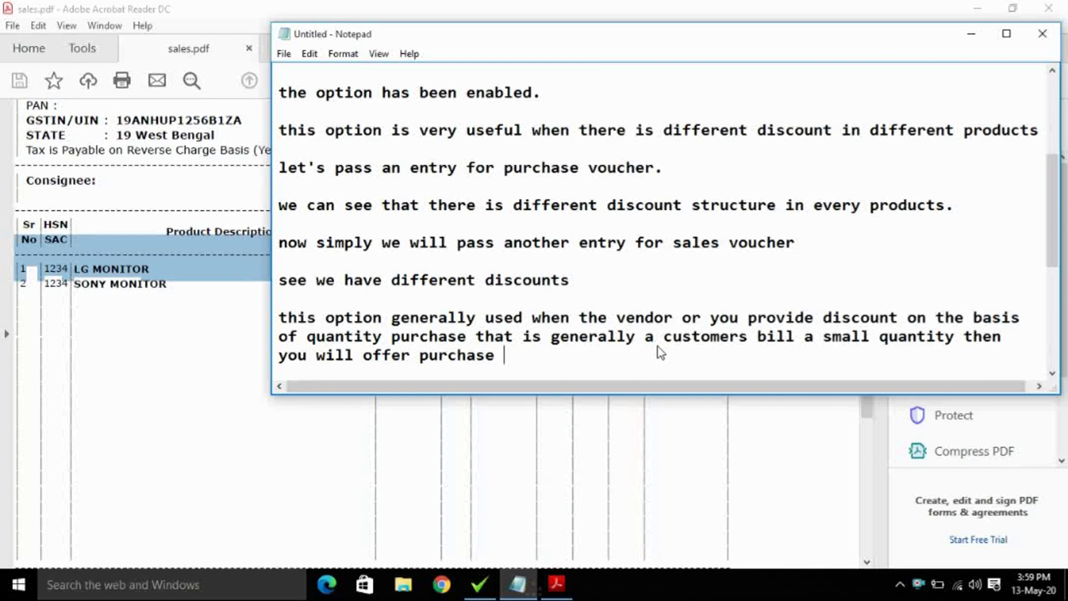
text(more than a)
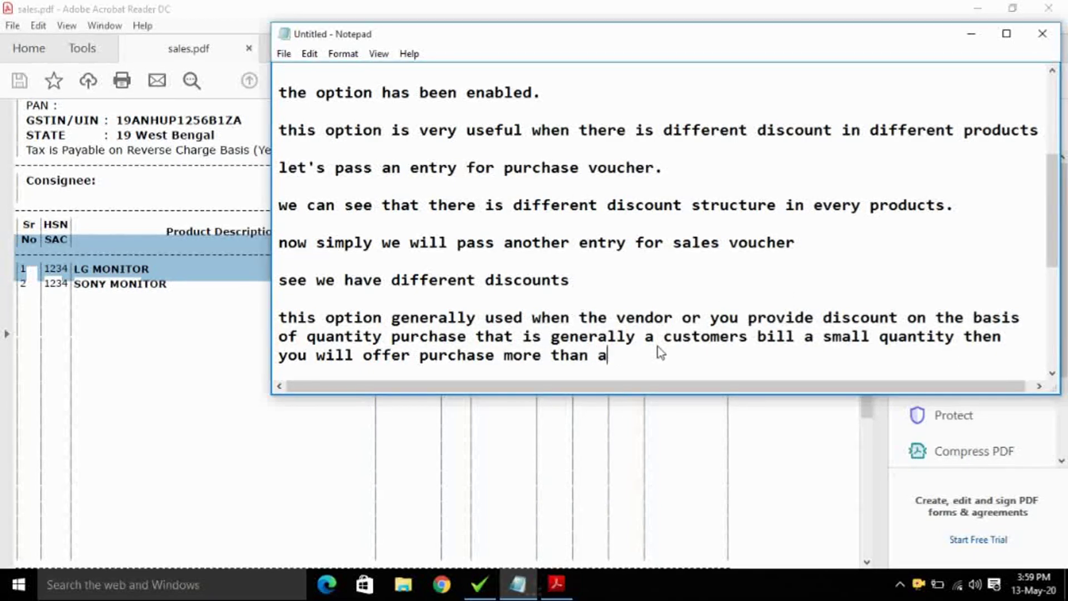
text( particula)
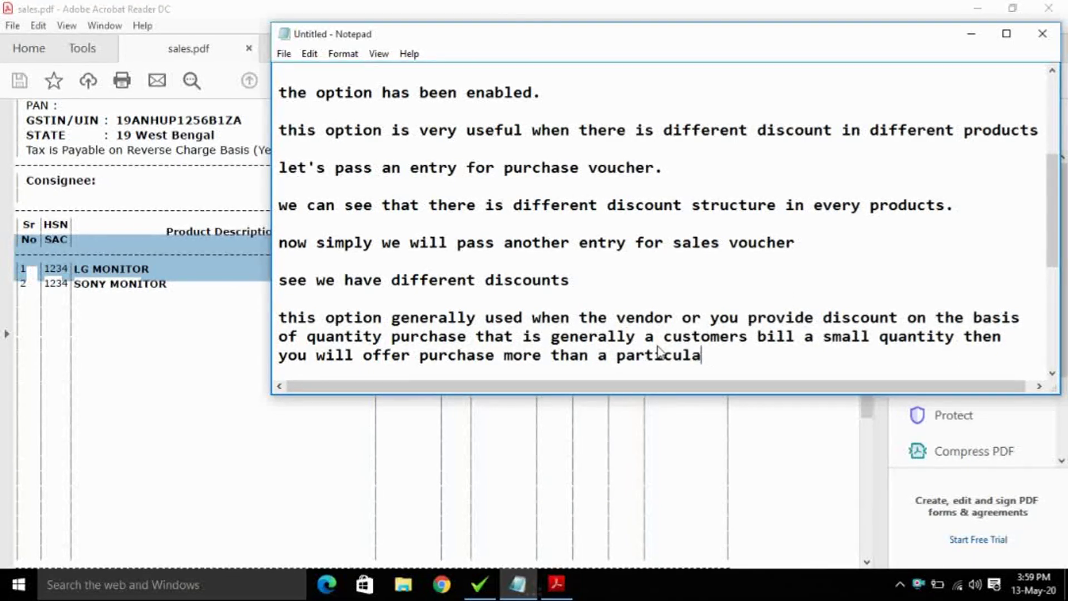
text(r quantity)
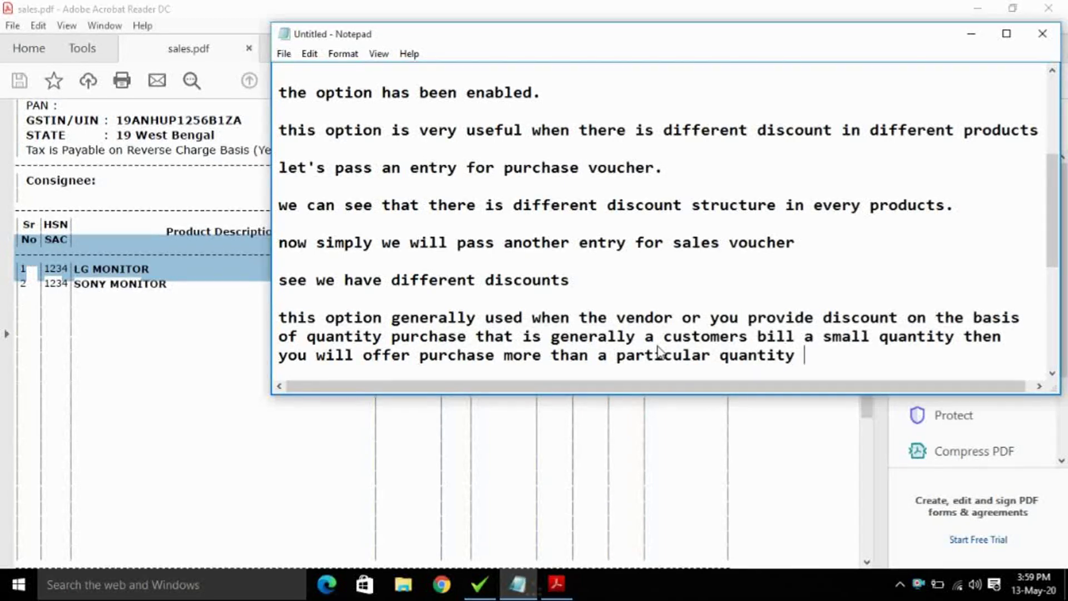
text( then i will offer)
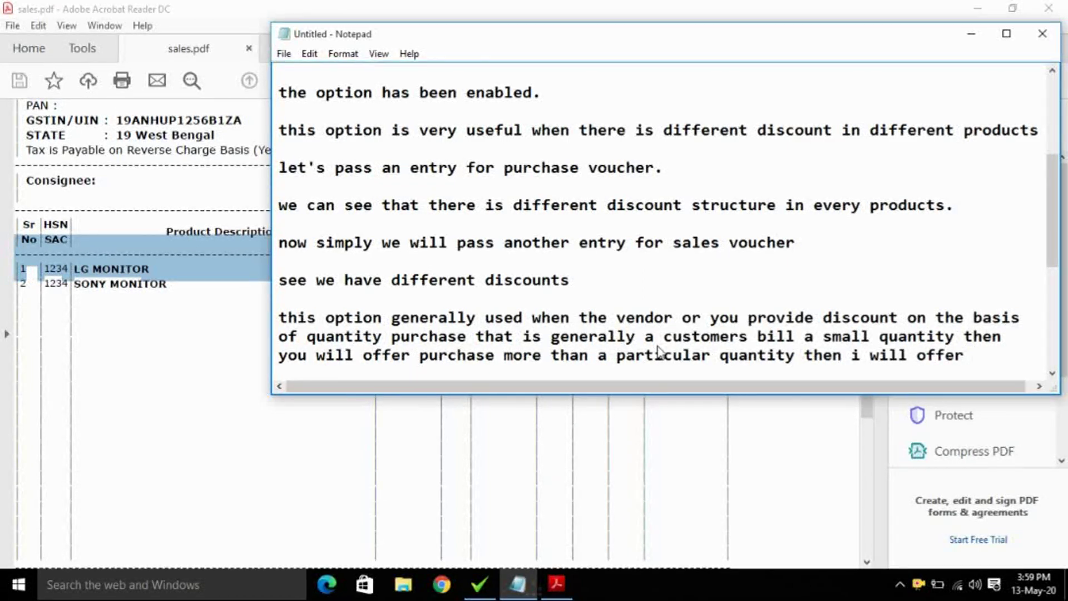
Finish the paragraph with the lines "a discount which is an extra benefit for the customer for this purpose it is" and "generally used.".
key(Return)
text(a )
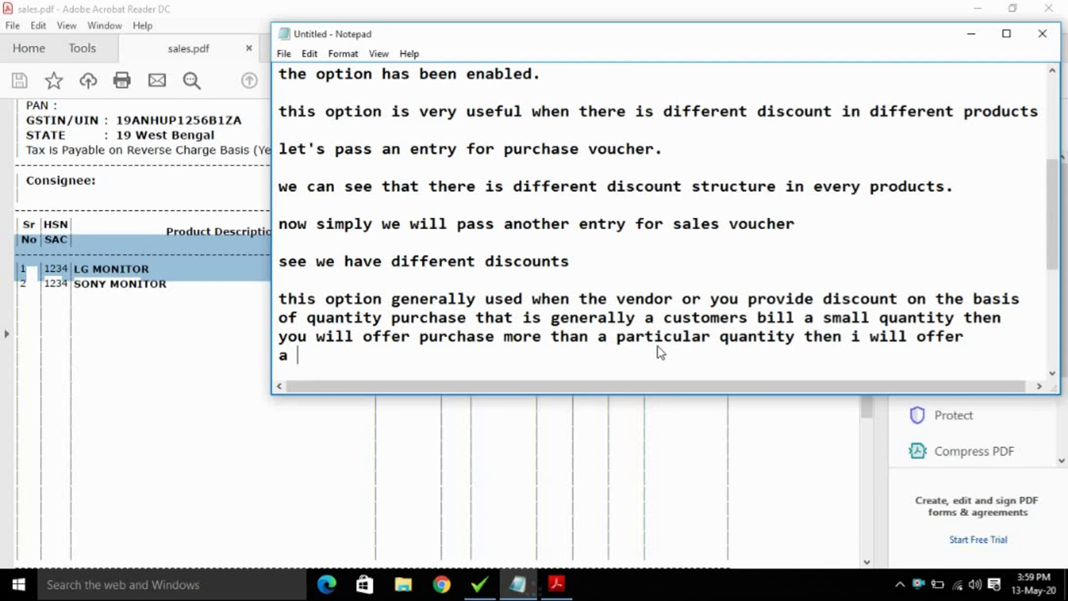
text(discount fo)
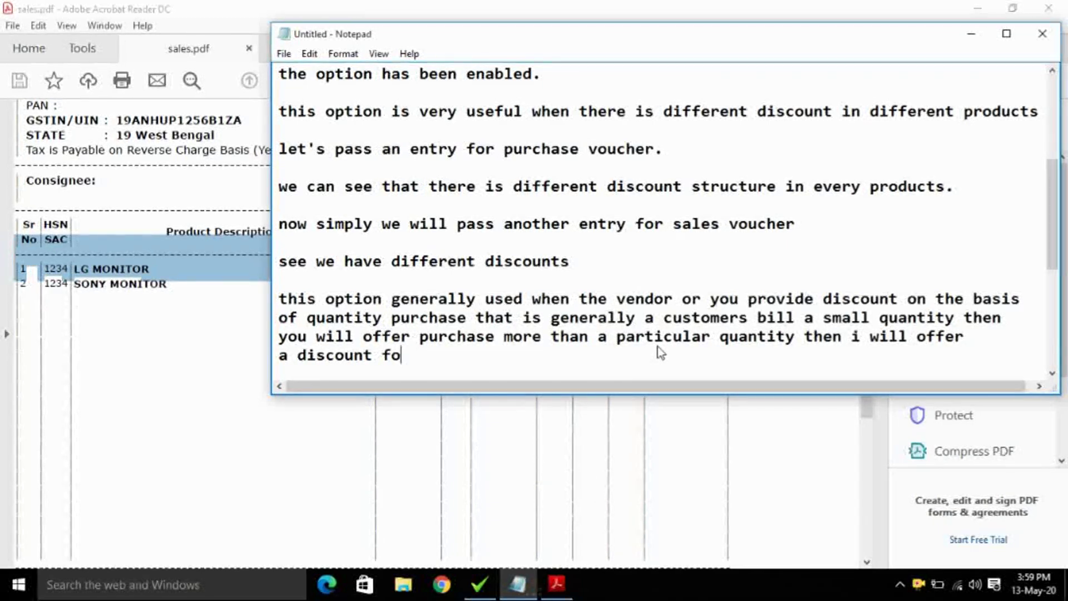
key(BackSpace)
key(BackSpace)
text(which is)
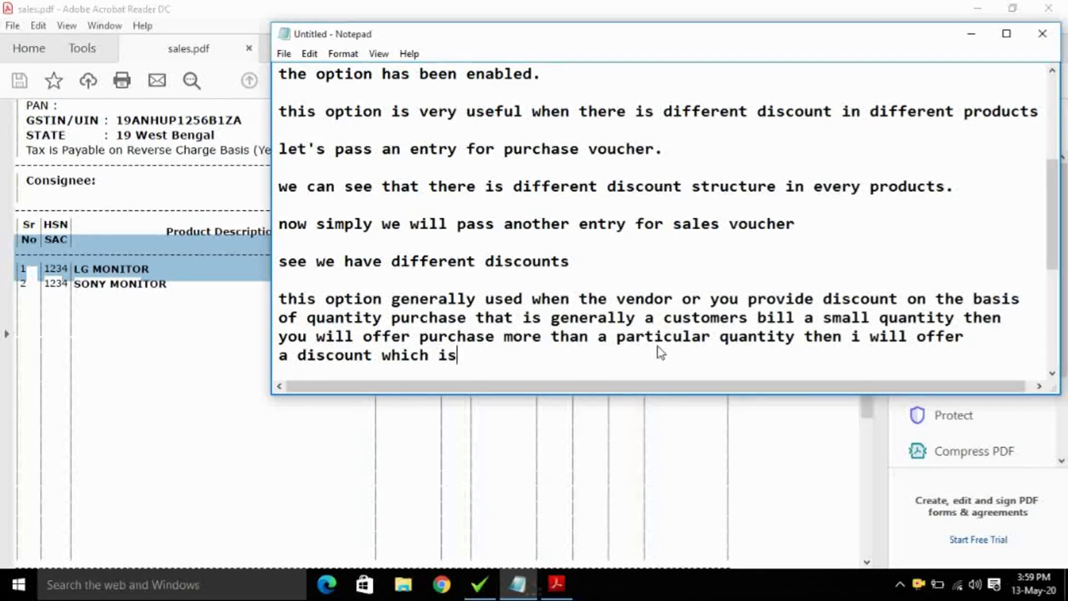
text( an ex)
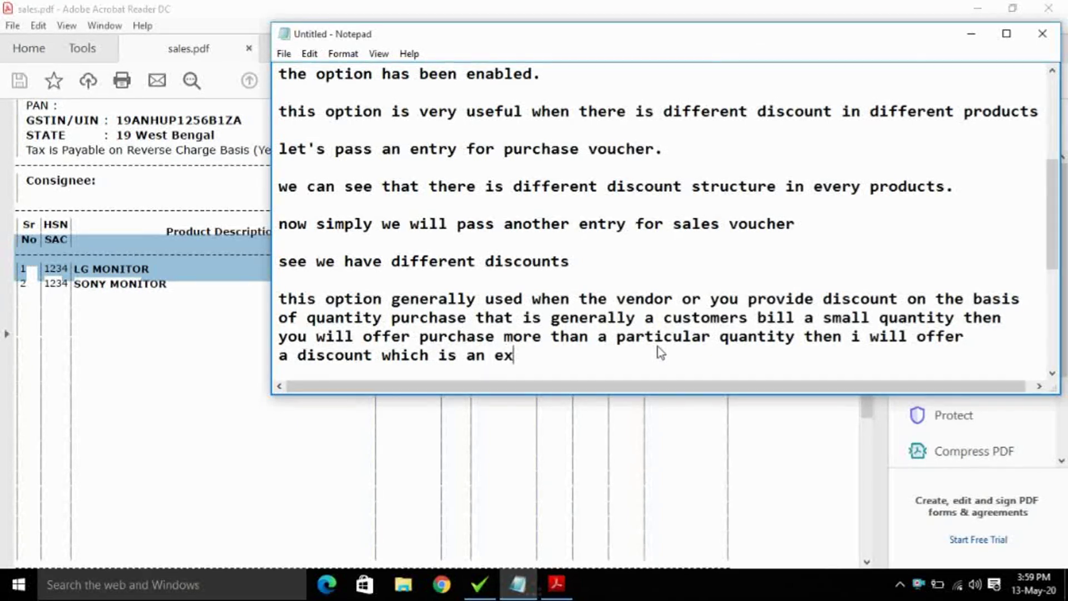
text(tra bene)
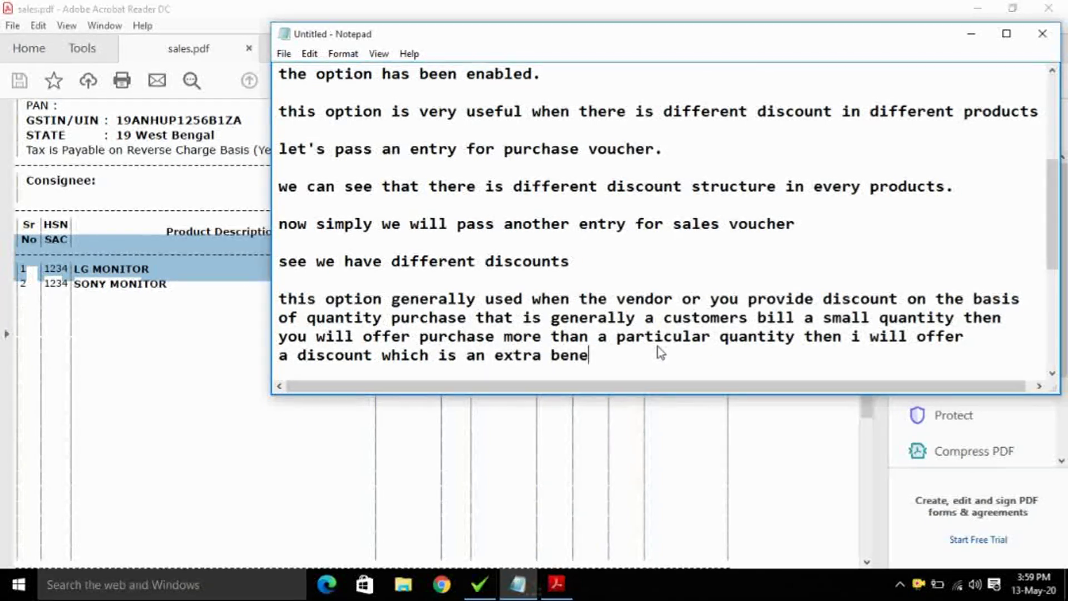
text(fit for the cus)
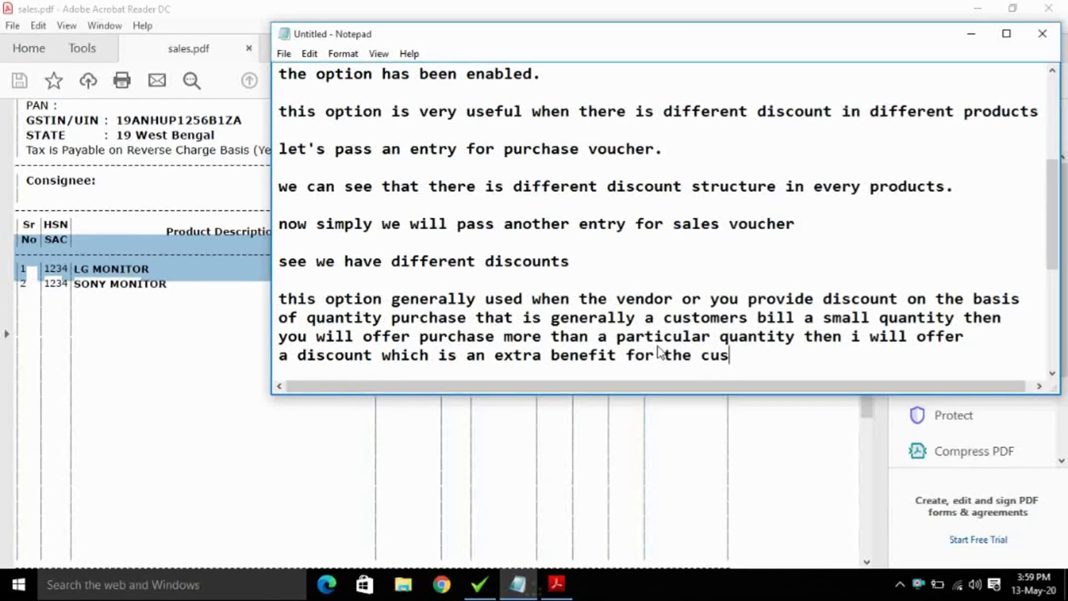
text(tomer for this purpo)
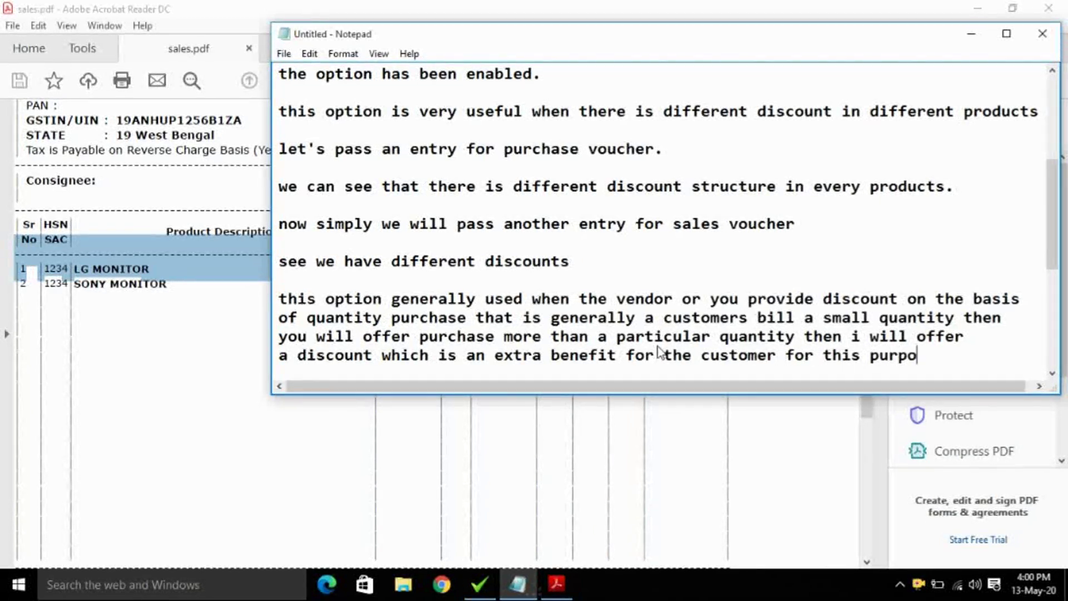
text(se it is gen)
key(BackSpace)
key(BackSpace)
key(Return)
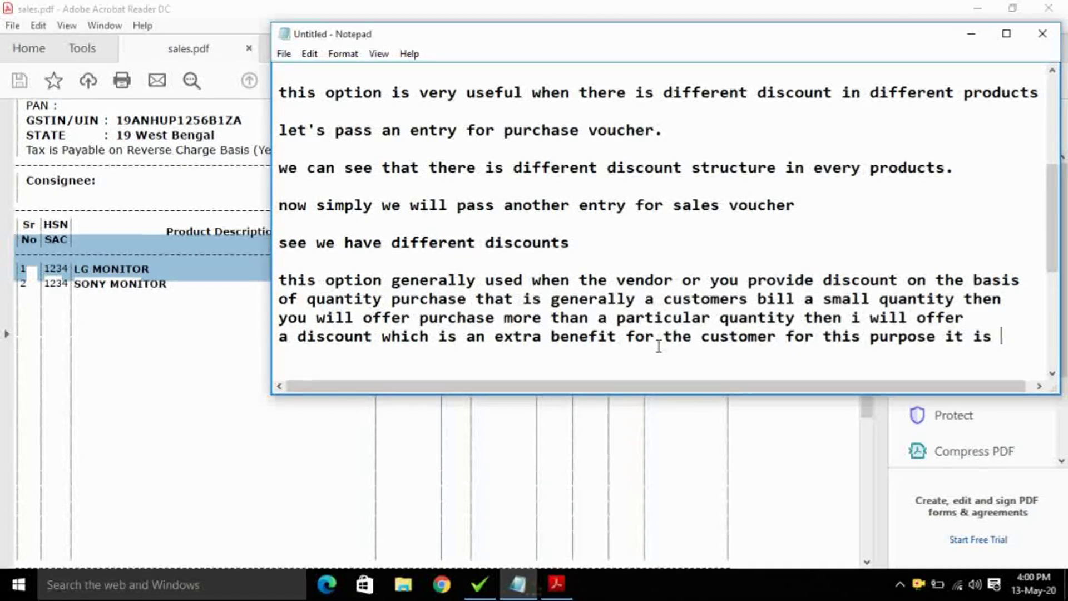
text(generally used.)
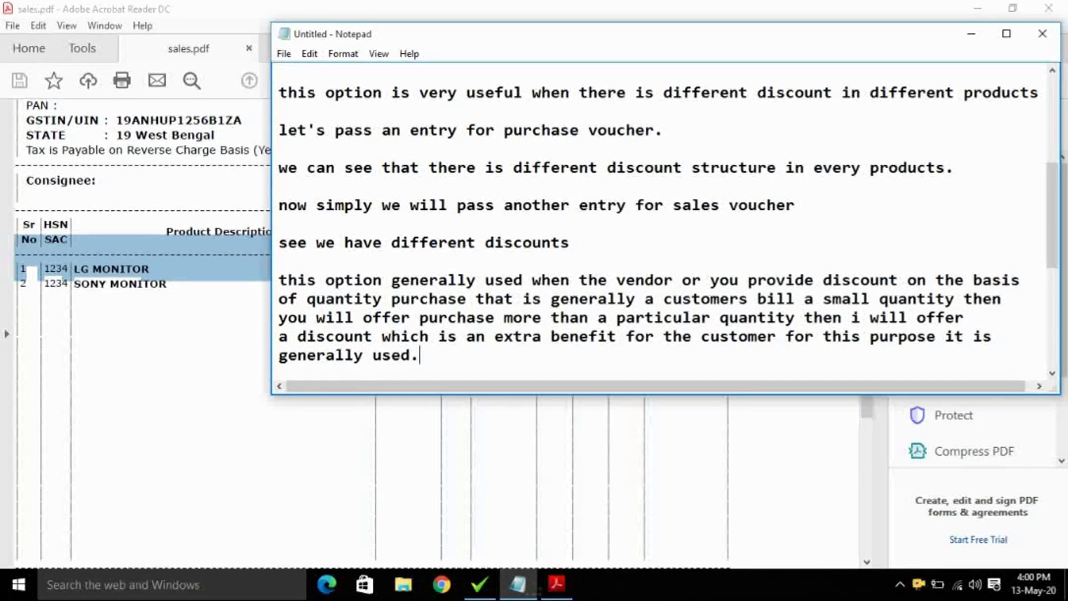
Add a separate closing line reading "thanks alot." after a blank line below the paragraph.
key(Return)
key(Return)
text(thanks alo)
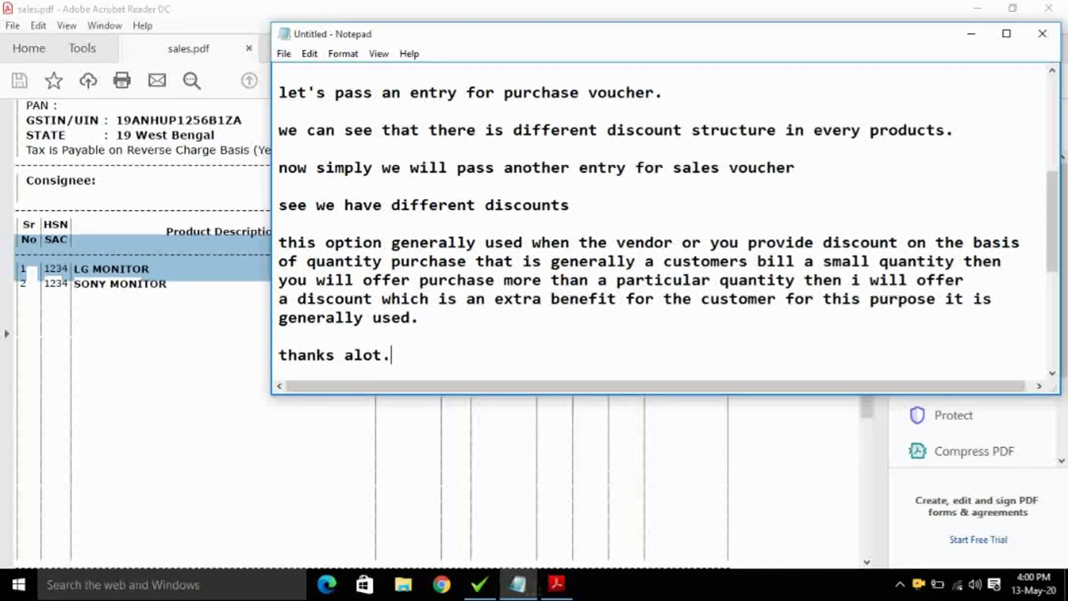
text(t.)
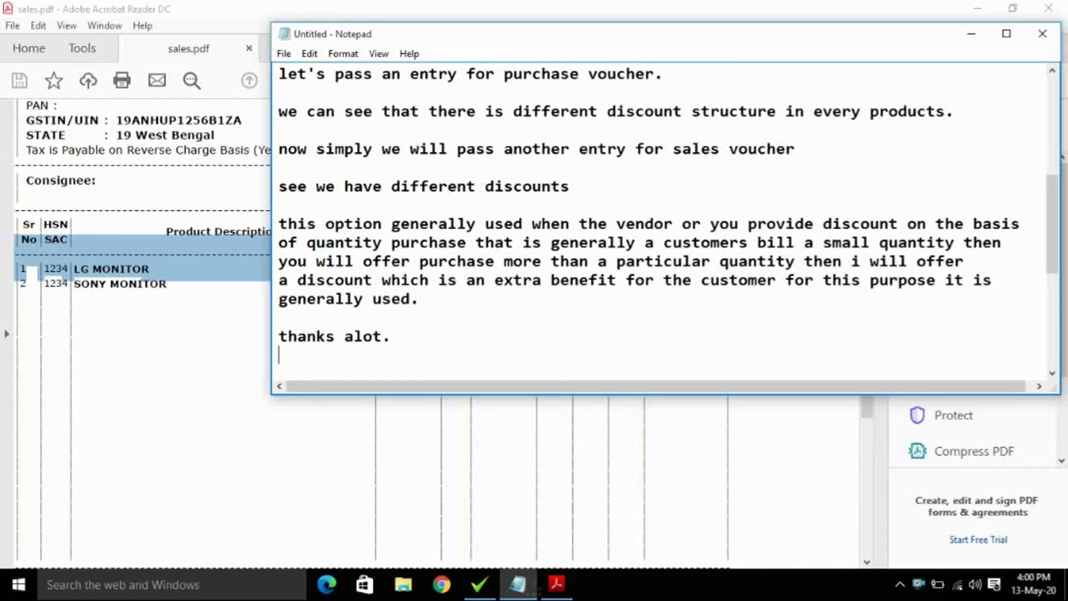
Start another paragraph beneath the "thanks alot." line, leaving a blank line between them.
key(Return)
key(Return)
text(p)
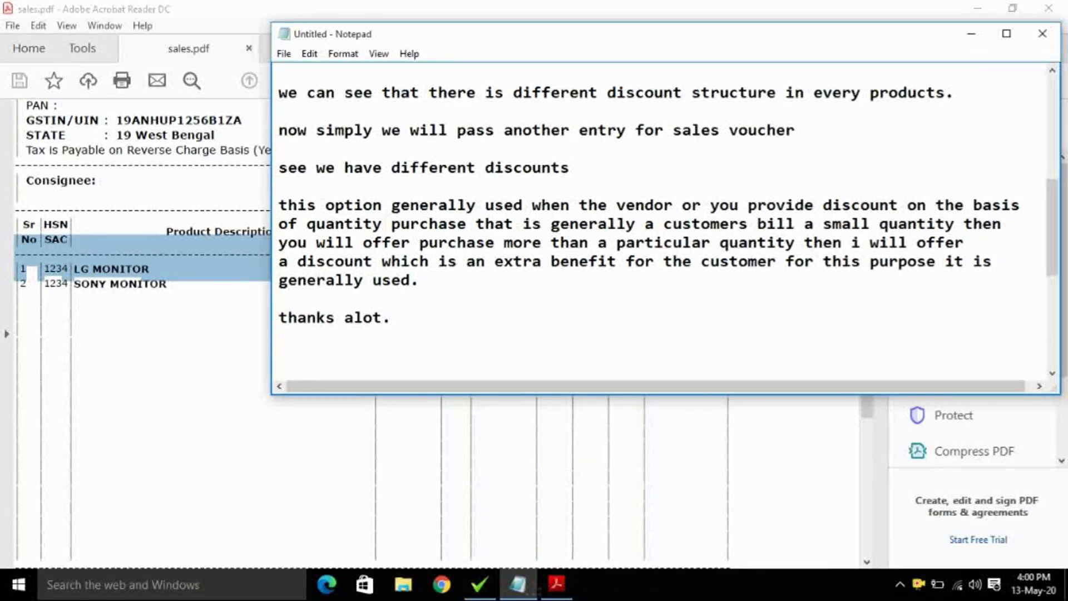